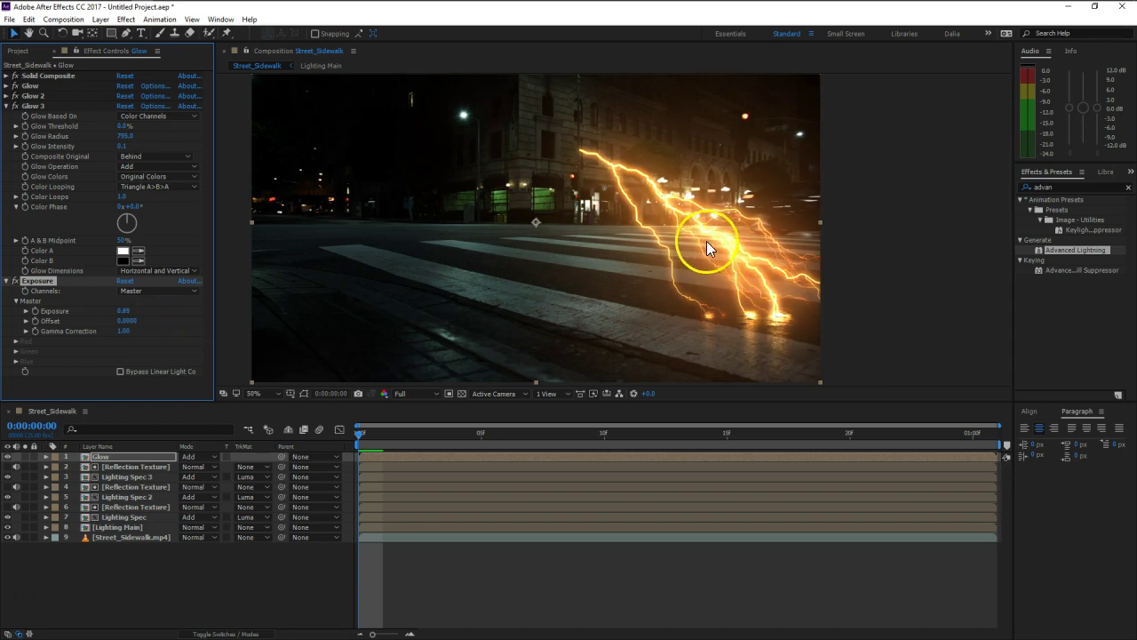
- Set the Glow layer's Exposure effect to Exposure 1.29 and Gamma Correction 0.78, and preview the animation
left_click_drag(124, 336, 159, 313)
left_click(232, 470)
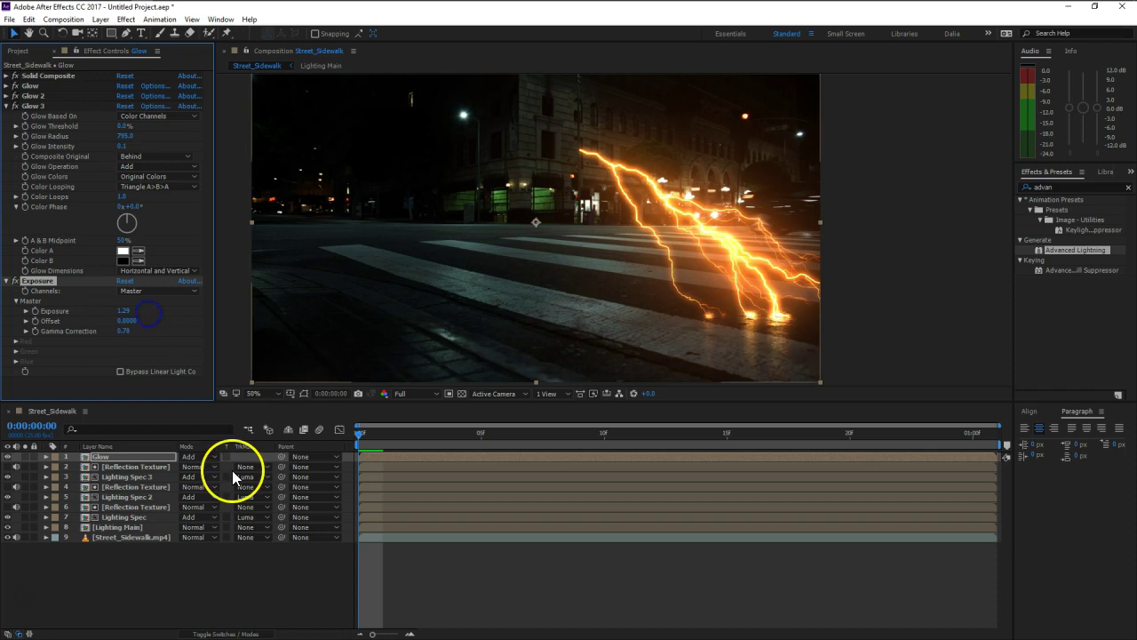
key("space")
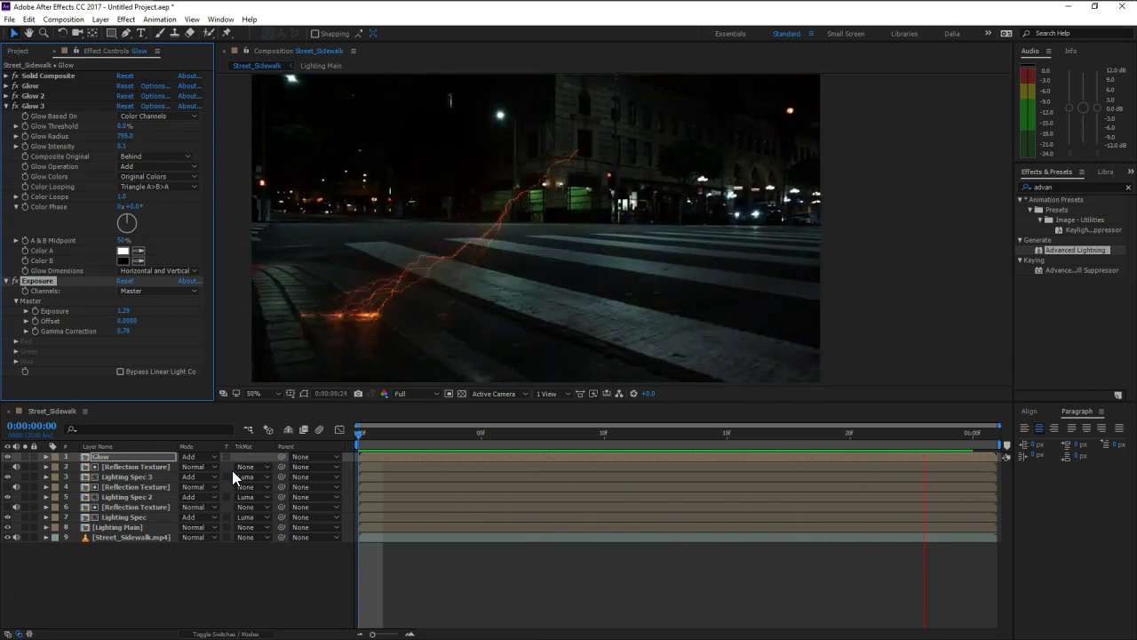
- Try a Gamma Correction of 0.5 in the Exposure effect, return it to 1.00 and preview the composition
left_click(60, 438)
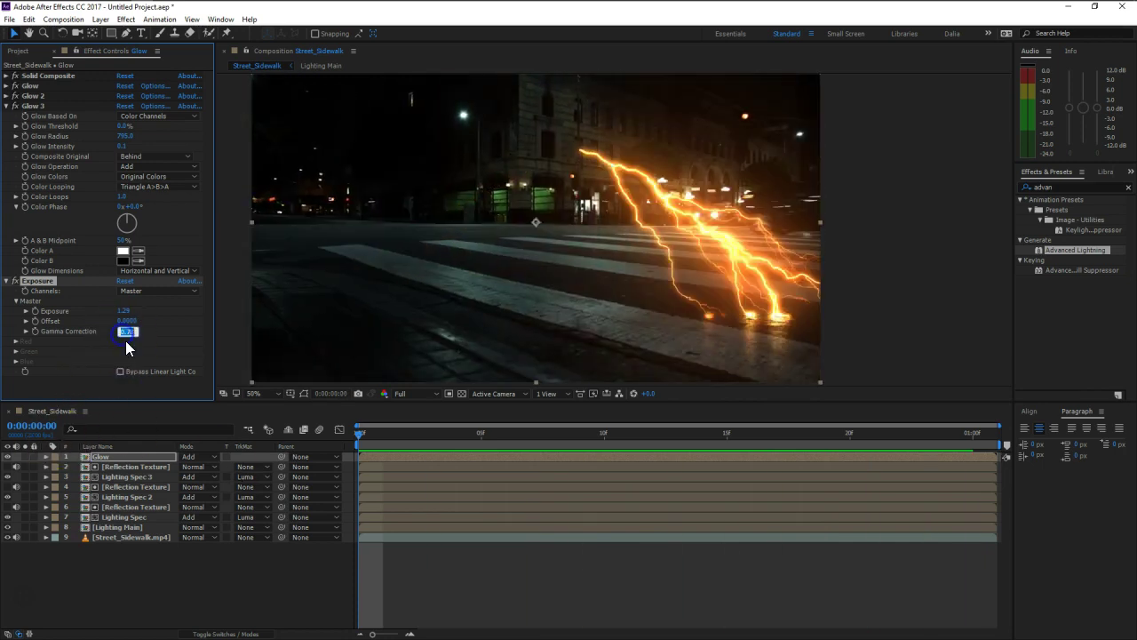
type("0.5")
key("Return")
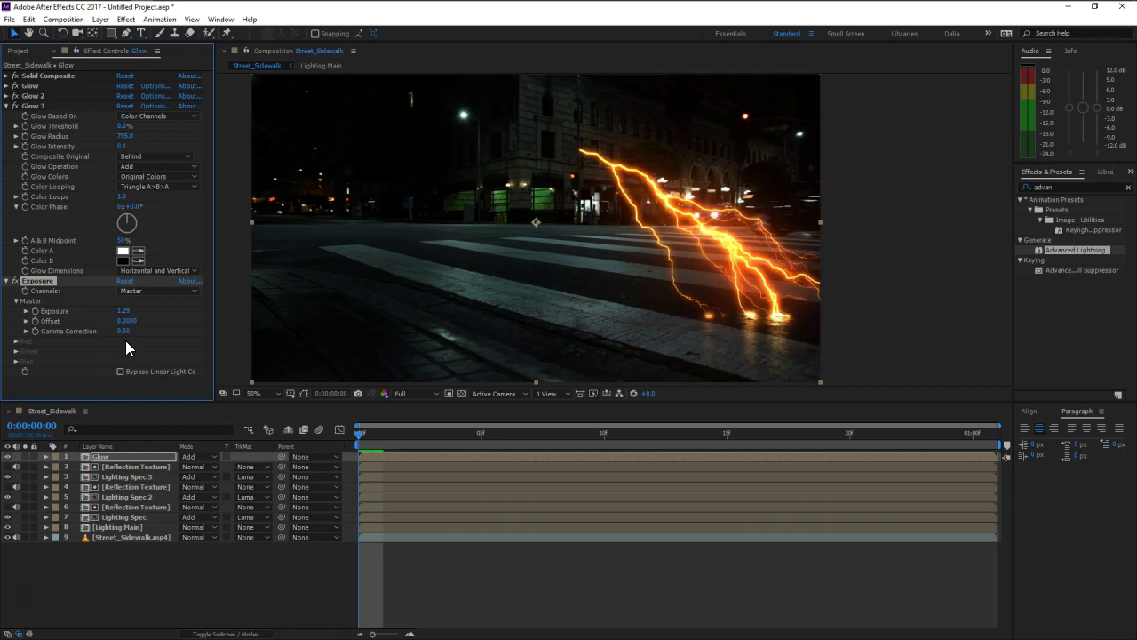
left_click(126, 332)
key("Return")
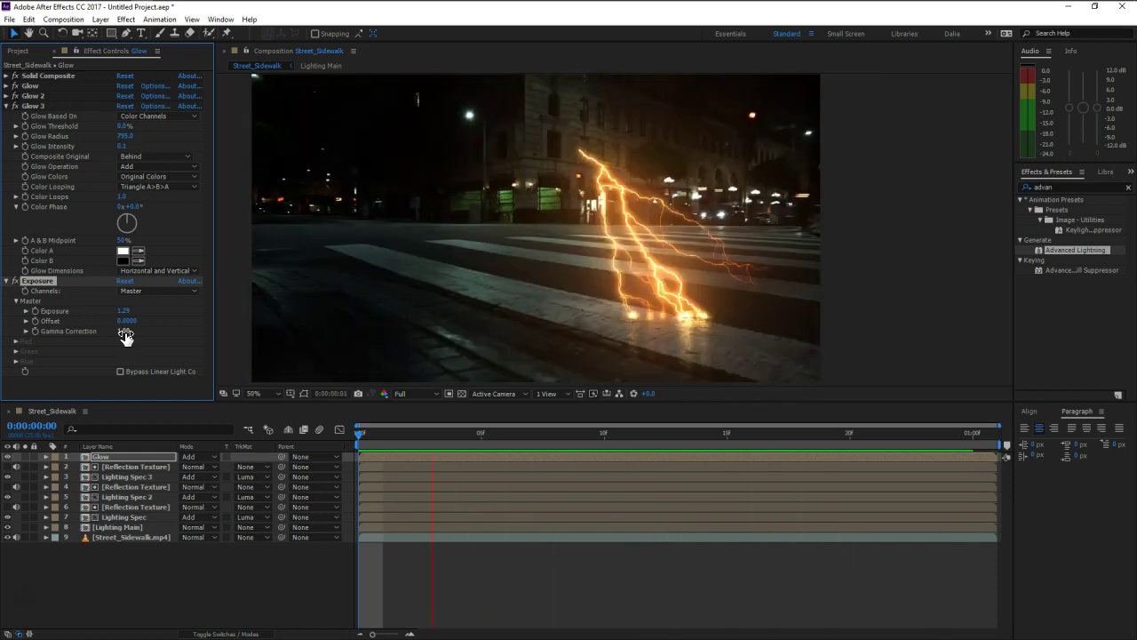
key("space")
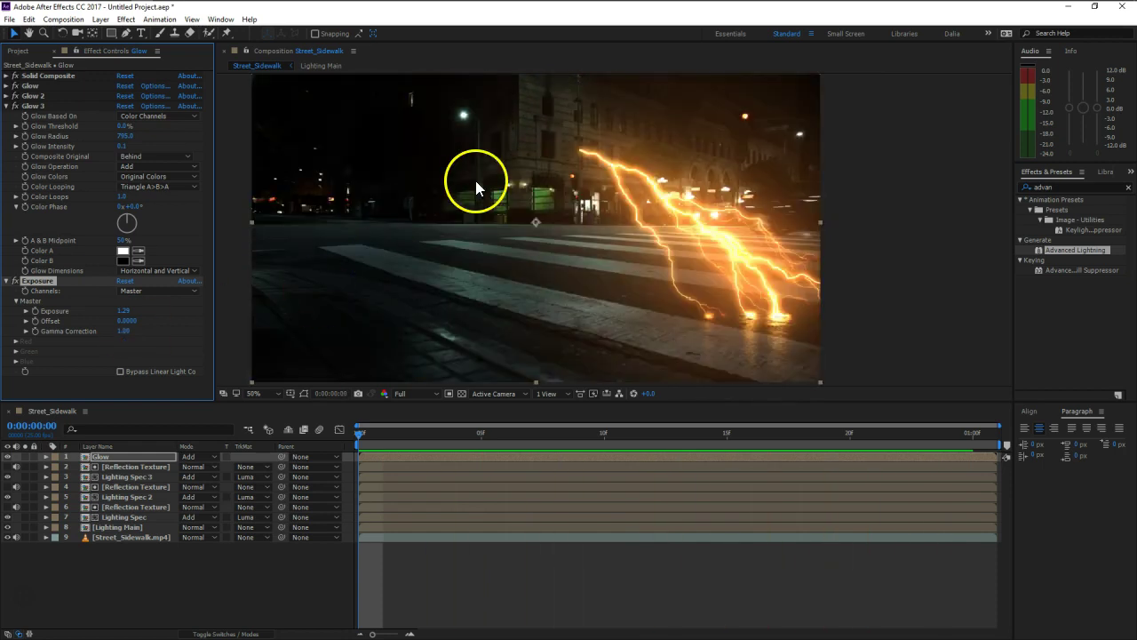
- Apply Hue/Saturation to the Glow layer above the Exposure effect and lower its Master Saturation to -35
left_click(157, 586)
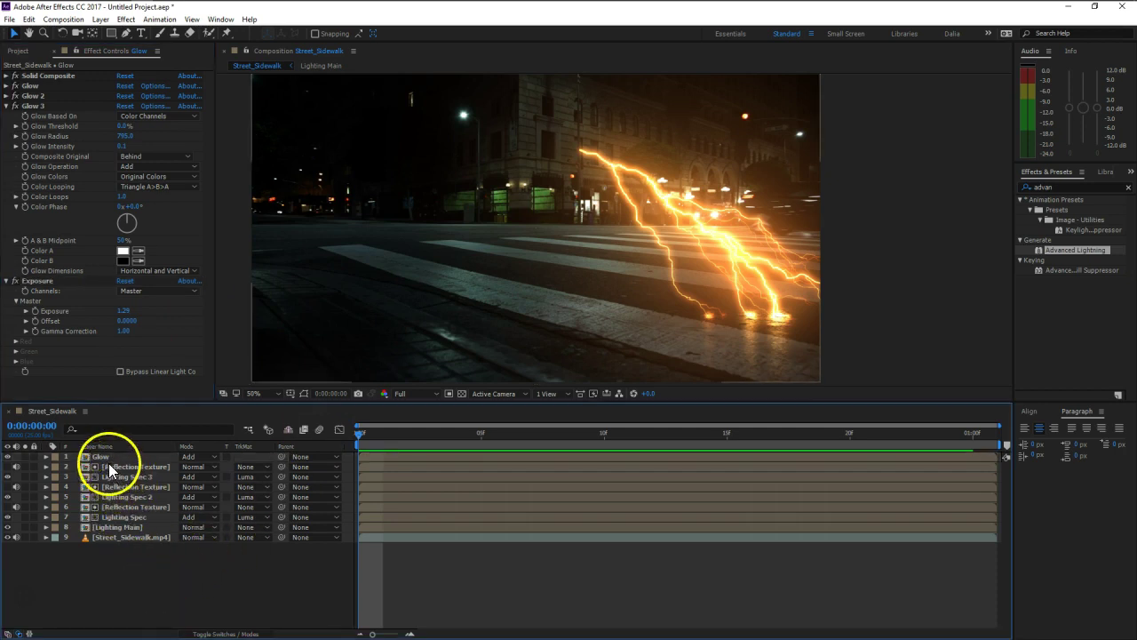
left_click(105, 457)
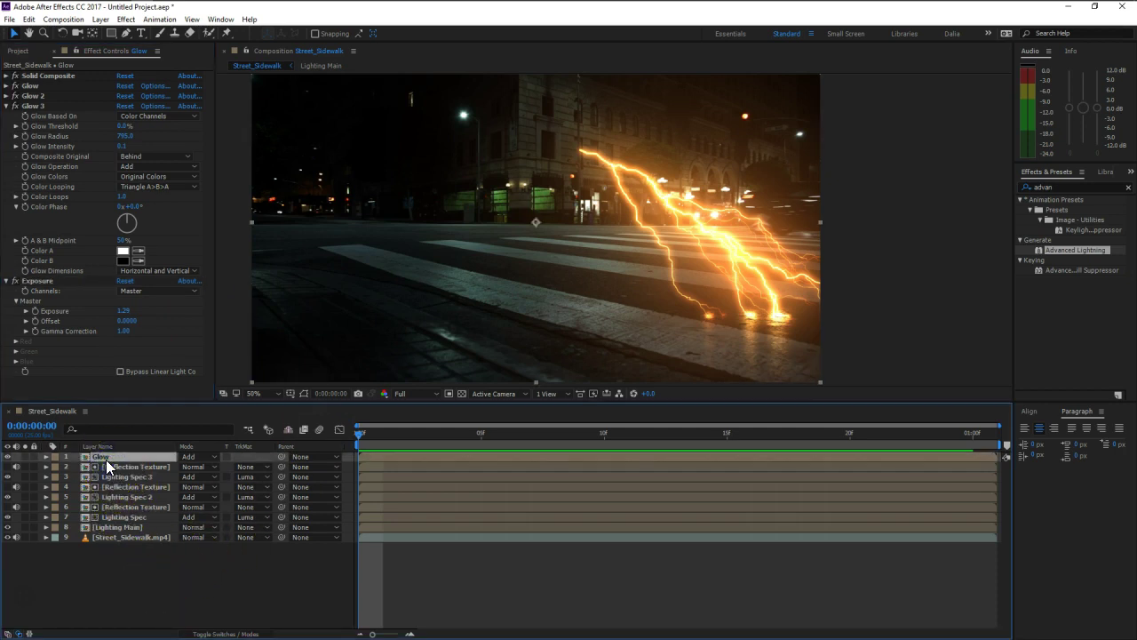
key("ctrl+space")
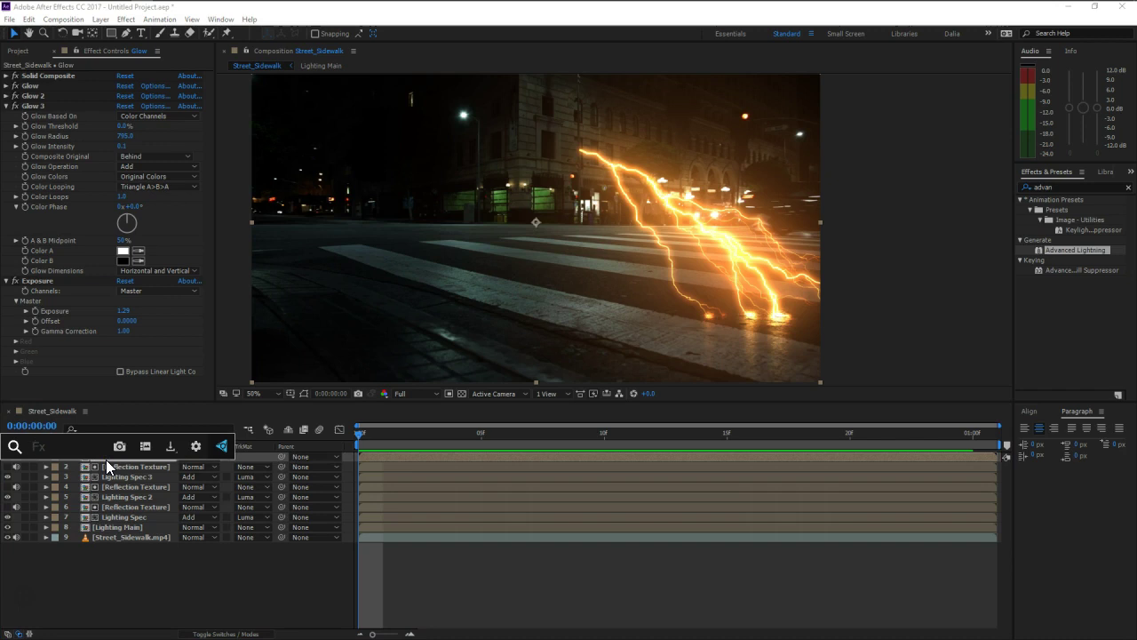
type("hue")
key("Return")
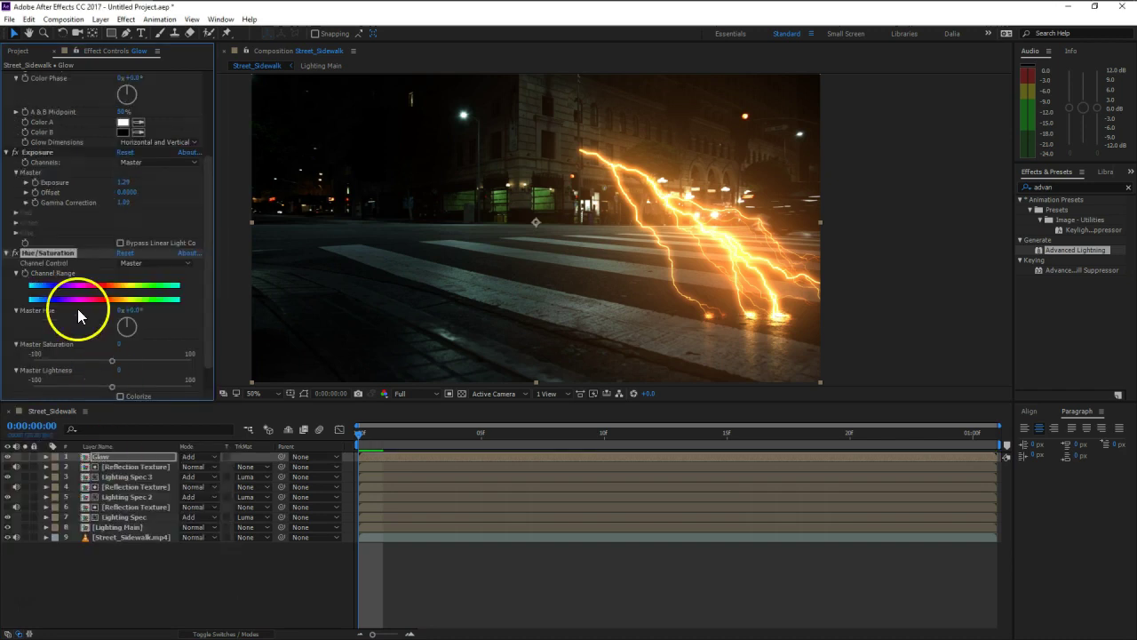
left_click_drag(44, 253, 56, 149)
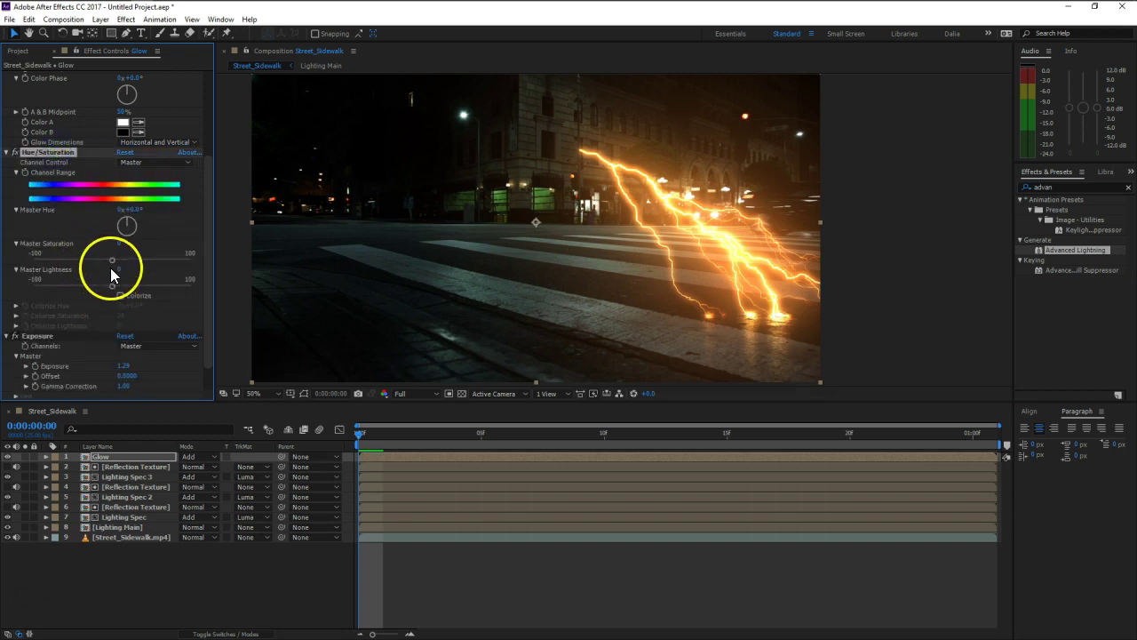
left_click_drag(112, 260, 87, 266)
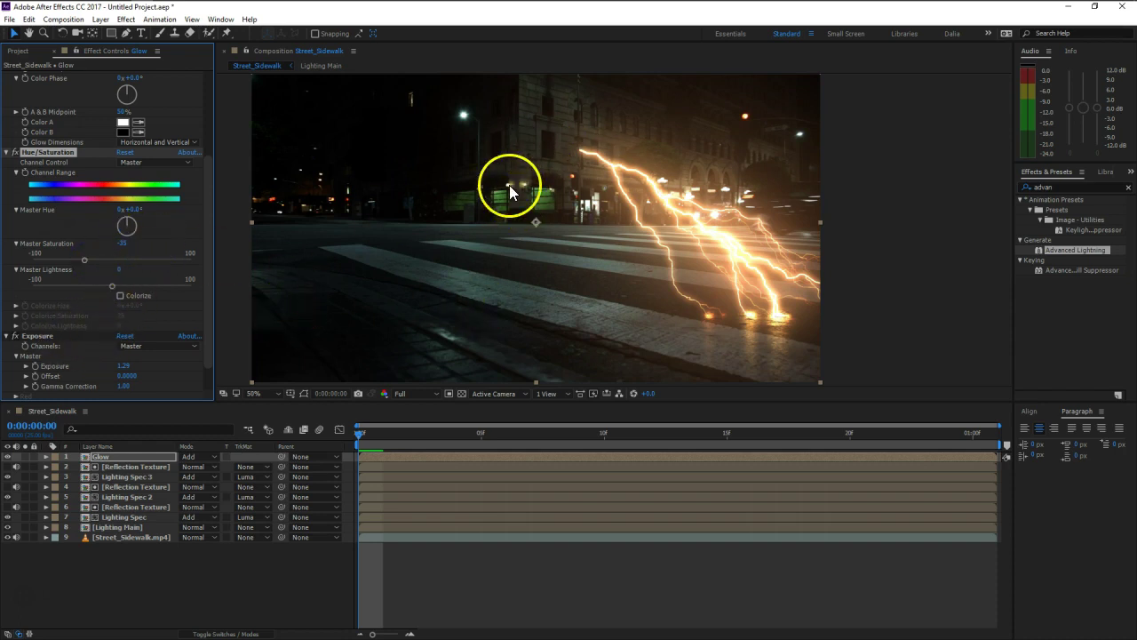
- Try colorizing the Glow layer with Colorize Saturation 50 and a warm orange Colorize Hue
left_click(121, 295)
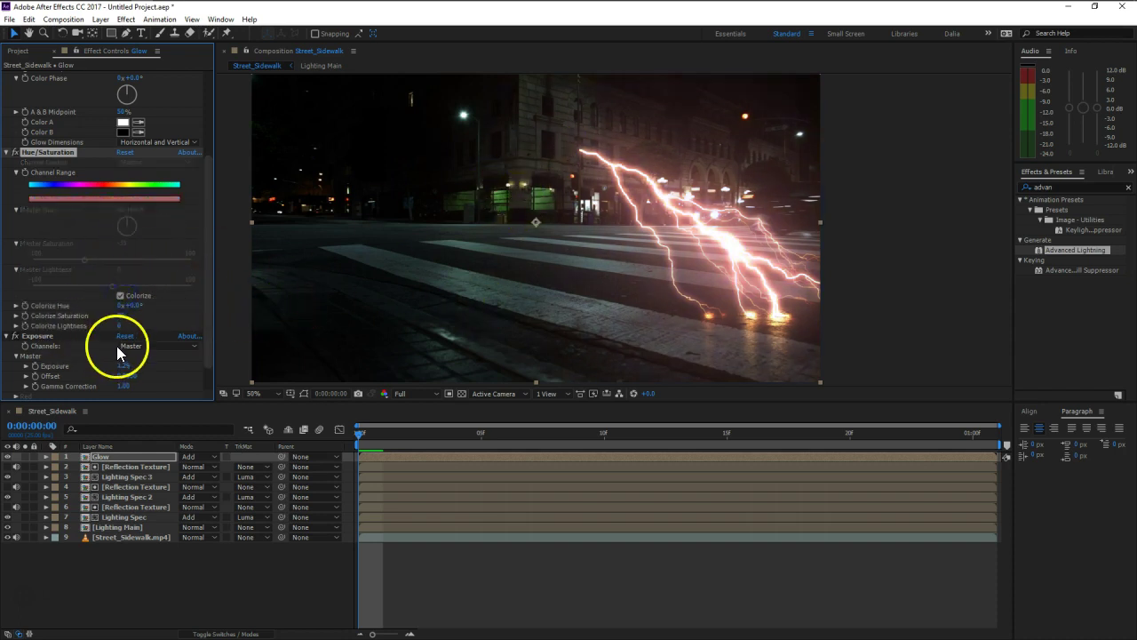
left_click_drag(129, 316, 568, 308)
left_click(128, 317)
type("5")
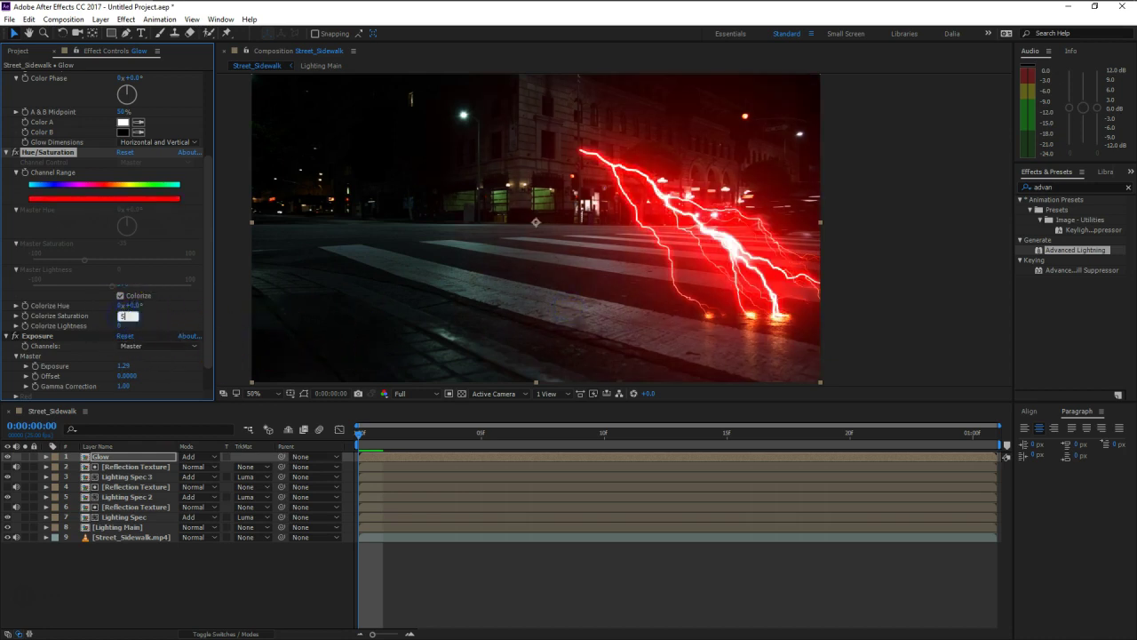
type("0")
key("Return")
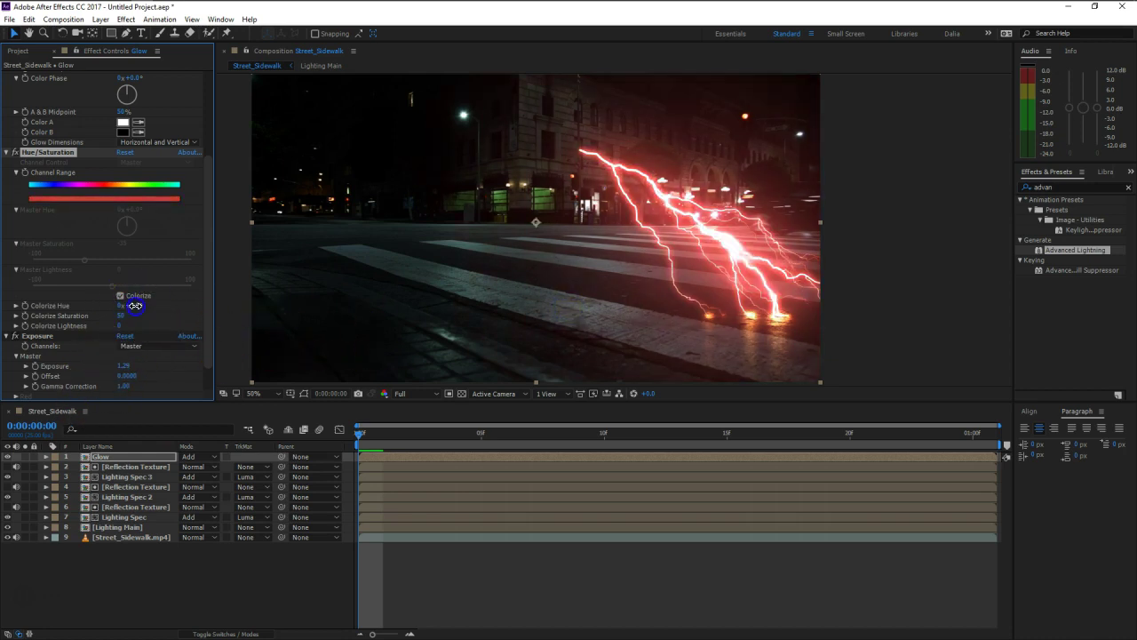
left_click_drag(95, 304, 356, 308)
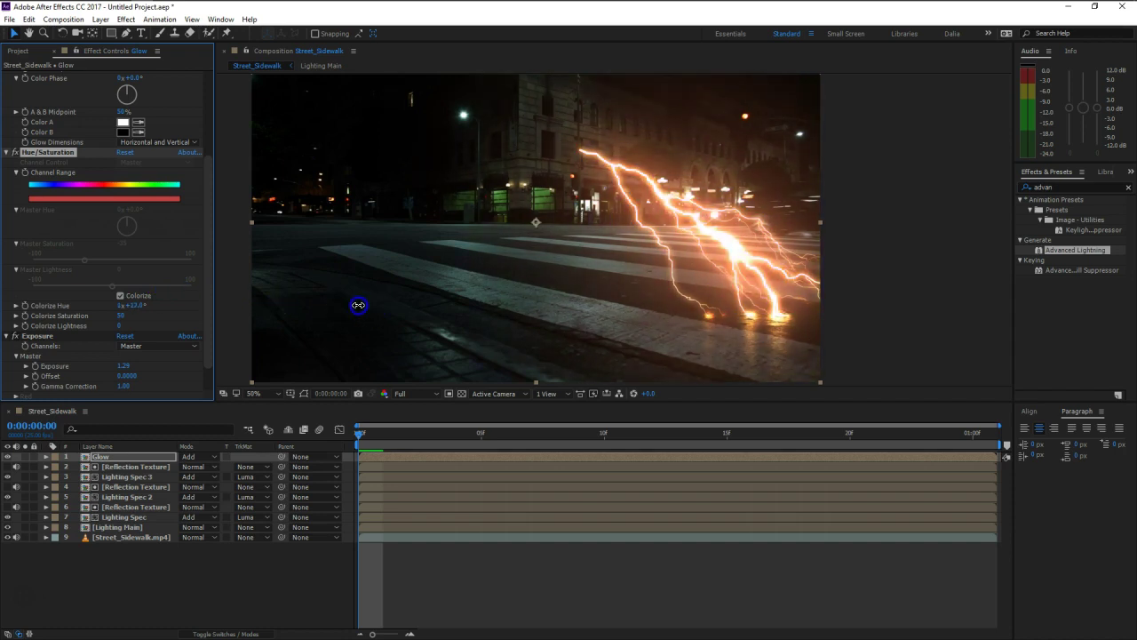
- Turn off Colorize in the Glow layer's Hue/Saturation effect and set Master Saturation to -18
left_click(120, 295)
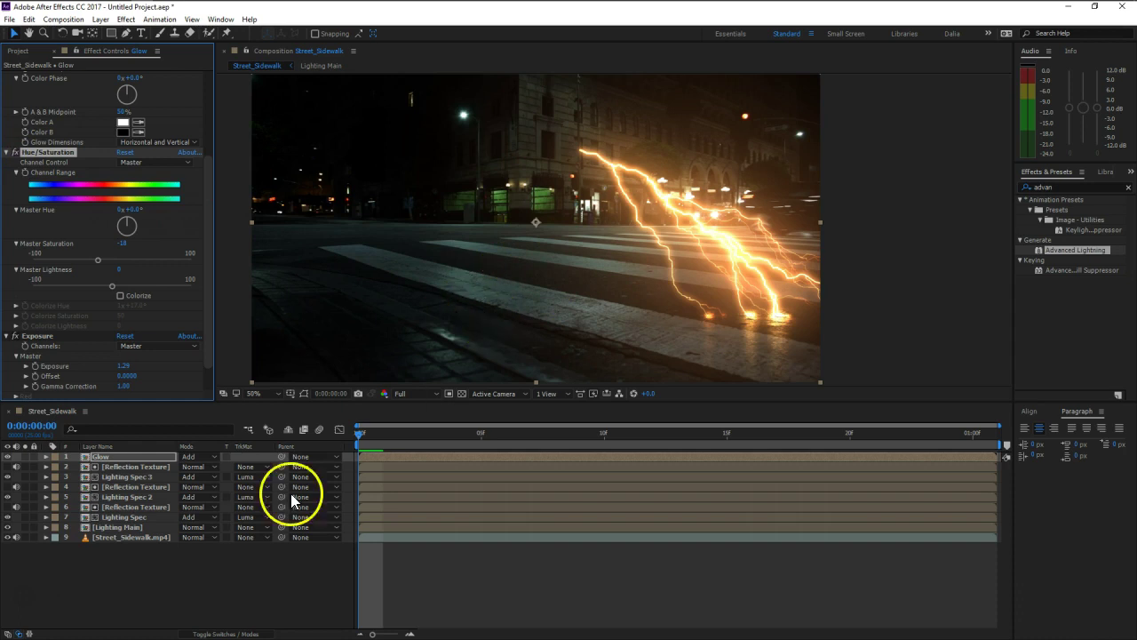
left_click(234, 584)
key("h")
left_click_drag(645, 234, 721, 223)
key("v")
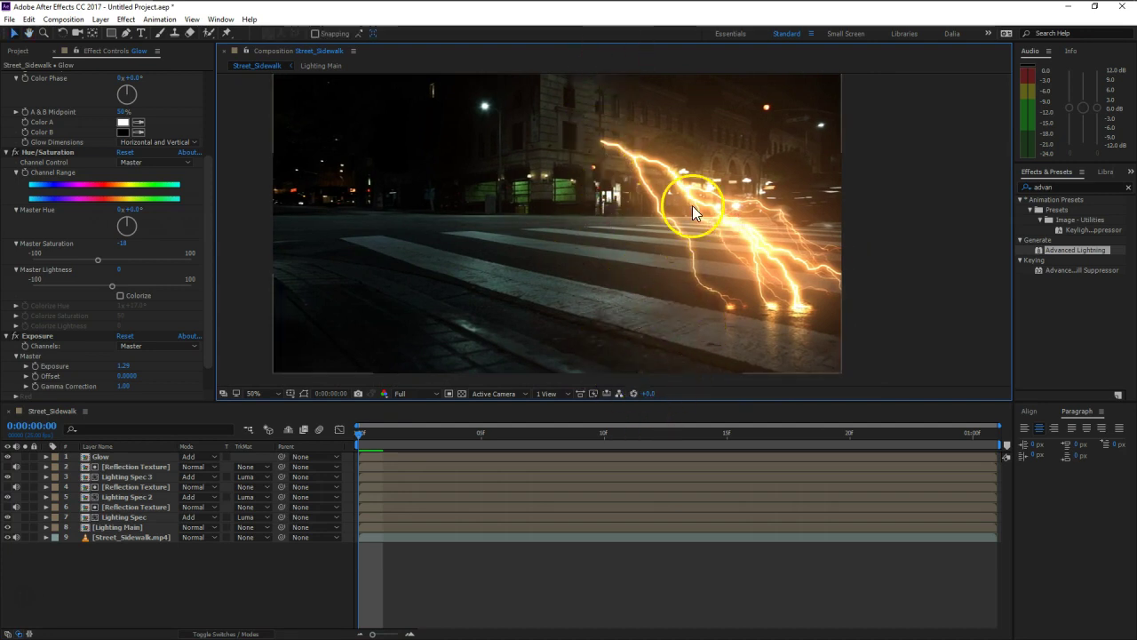
- Add Hotspot.jpg from the project footage as the top layer of Street_Sidewalk with the Add blending mode
left_click(118, 528)
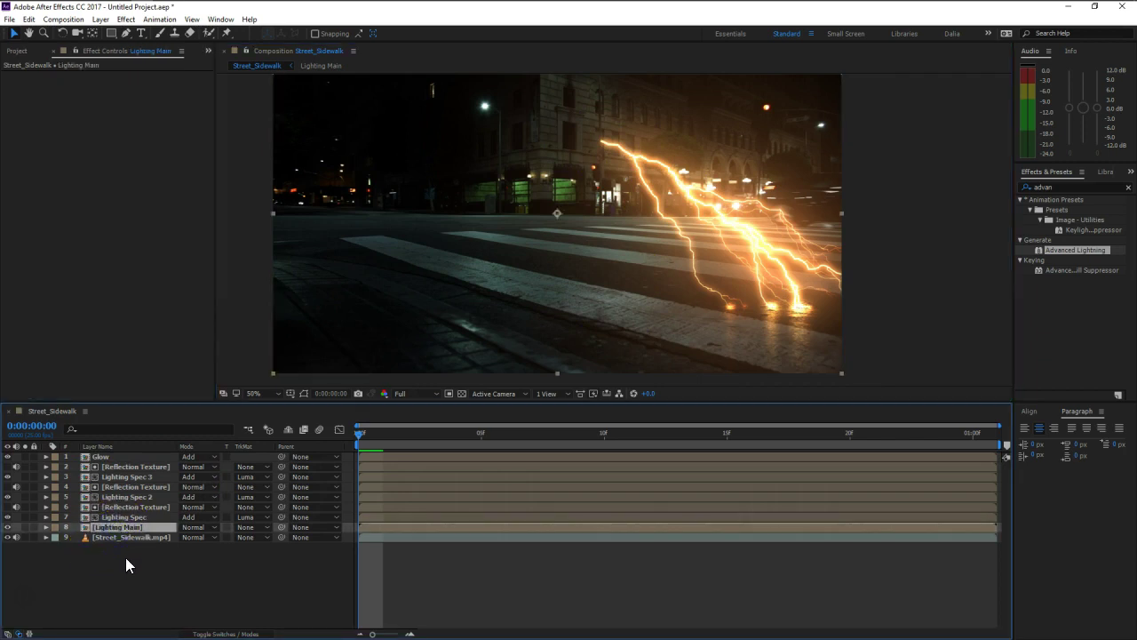
left_click(125, 557)
left_click(115, 460)
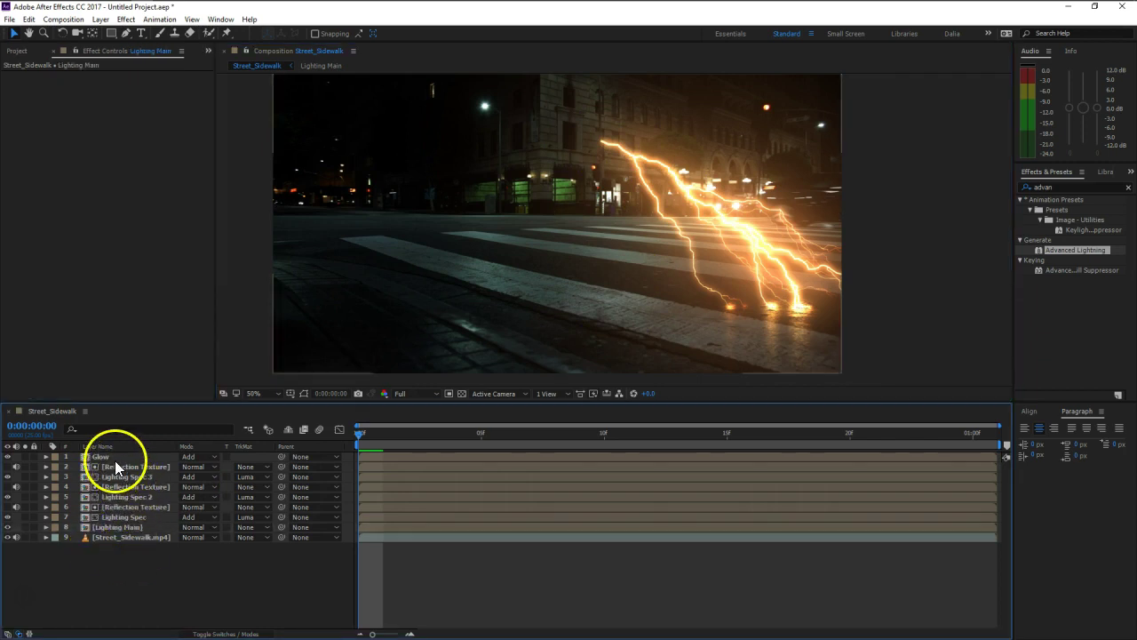
left_click(17, 51)
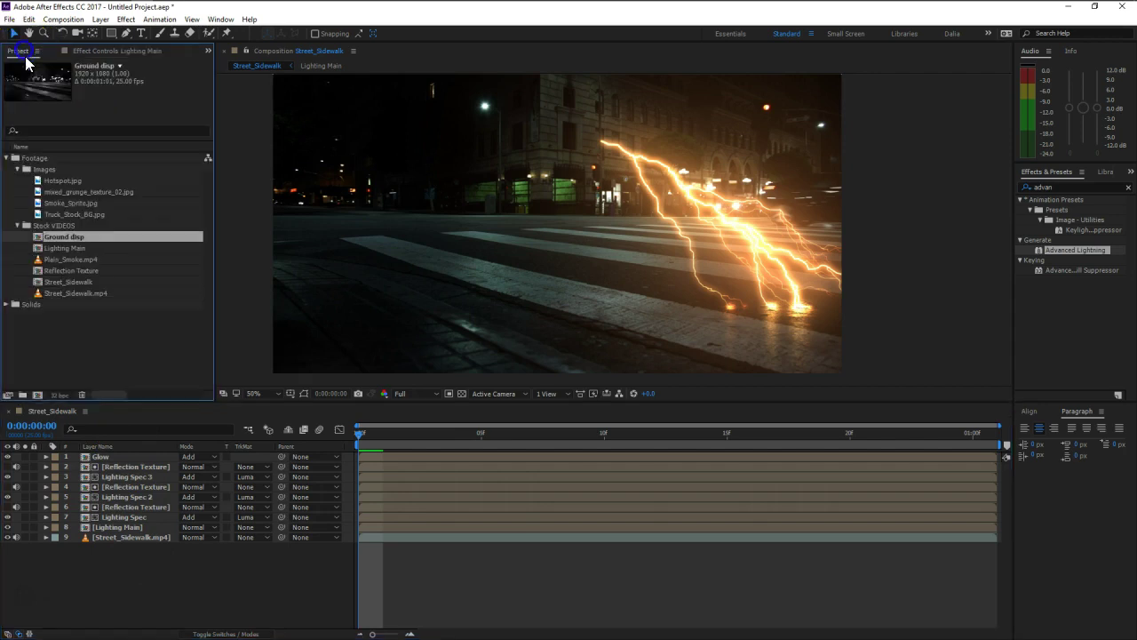
left_click(64, 184)
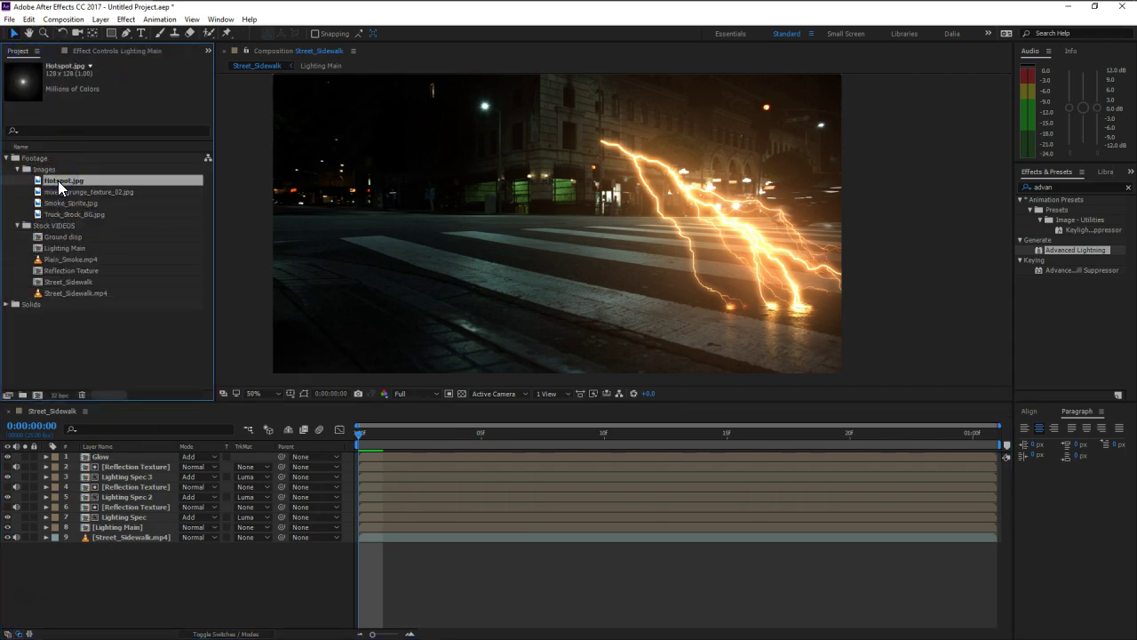
left_click_drag(59, 188, 130, 452)
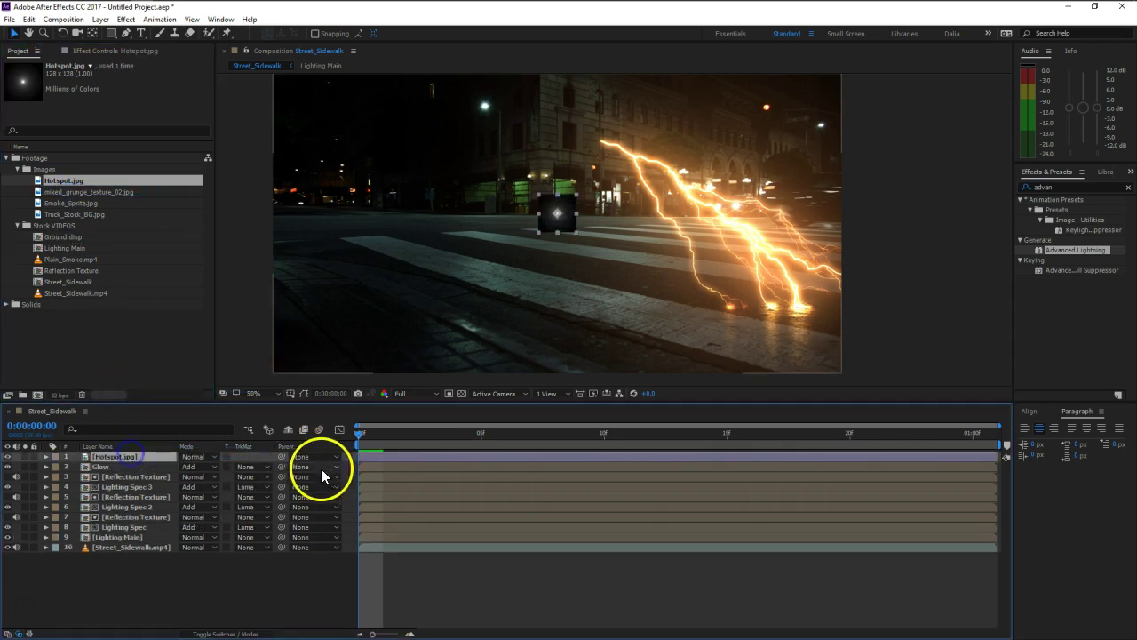
left_click(208, 455)
left_click(250, 247)
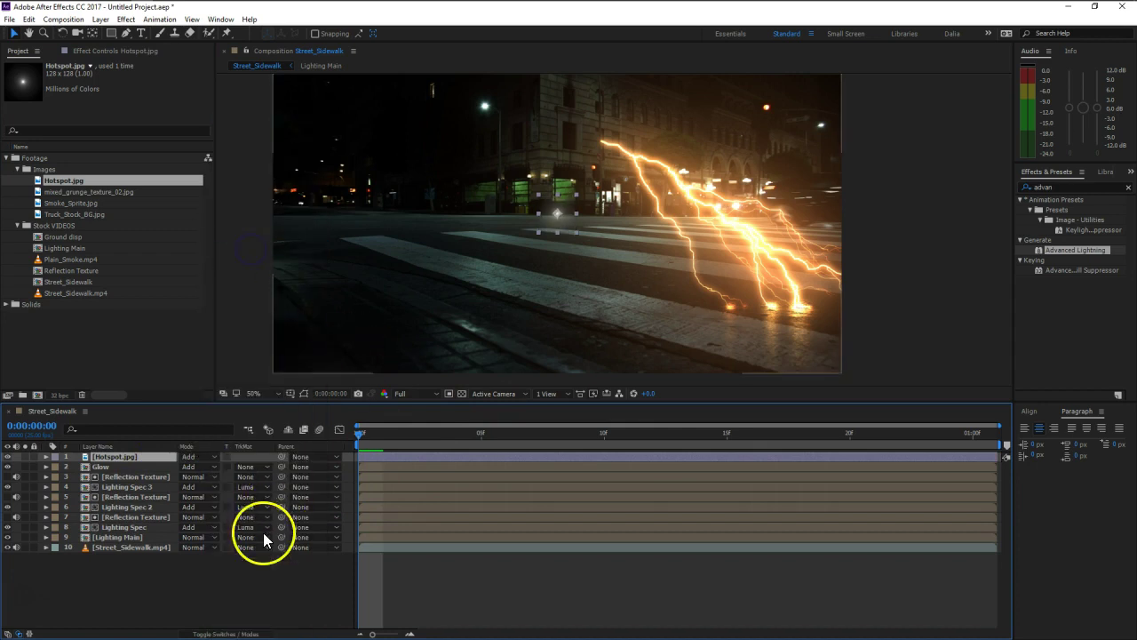
- Scale the Hotspot.jpg layer up to 264%
left_click(118, 459)
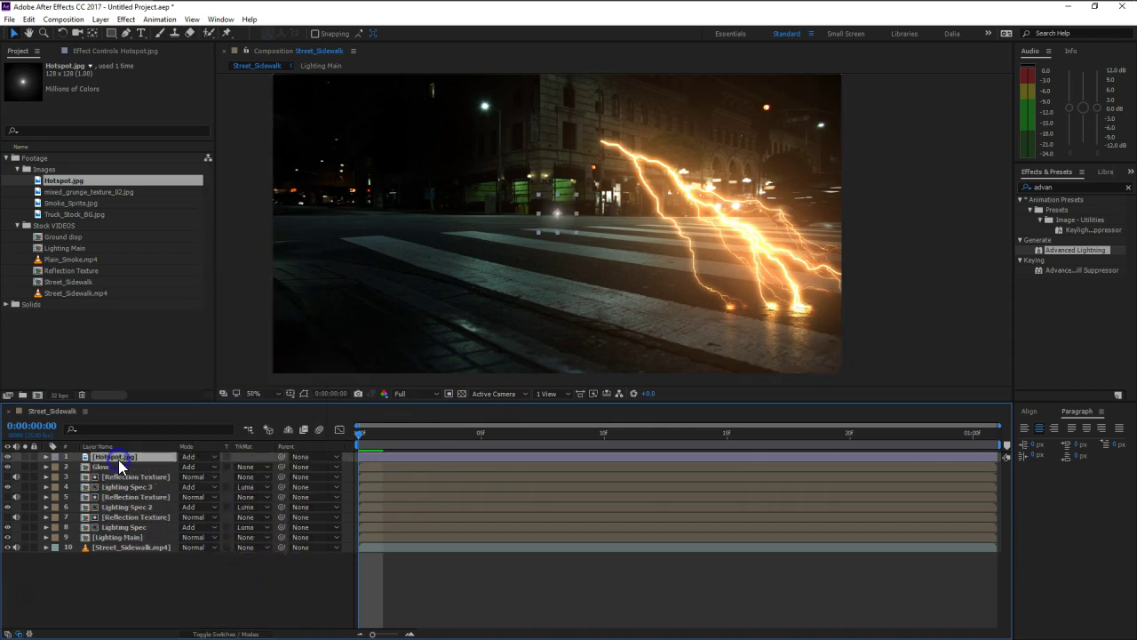
key("s")
left_click_drag(206, 466, 293, 459)
left_click(246, 582)
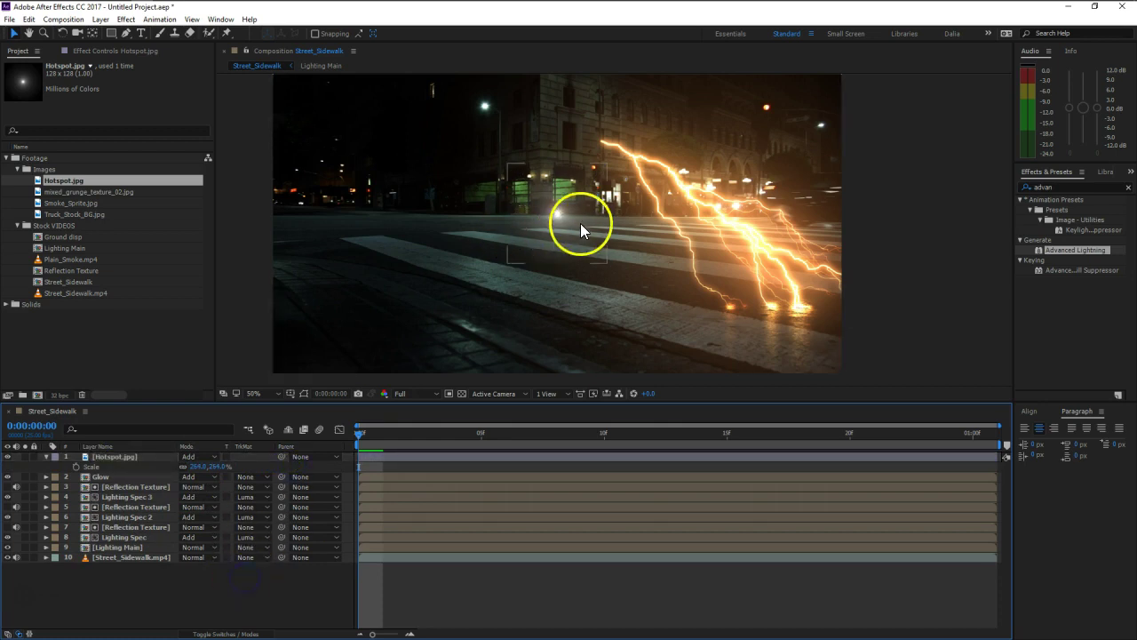
- Apply a Curves effect to the Hotspot.jpg layer and shape its RGB curve into a contrast-boosting S-curve
left_click(130, 455)
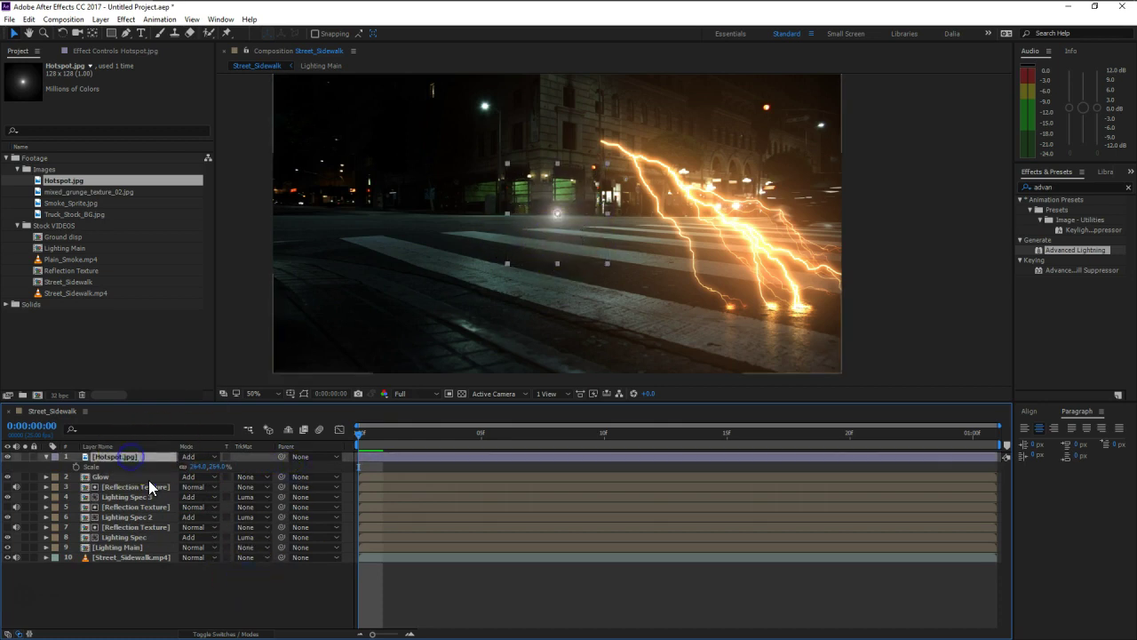
key("ctrl+space")
type("curv")
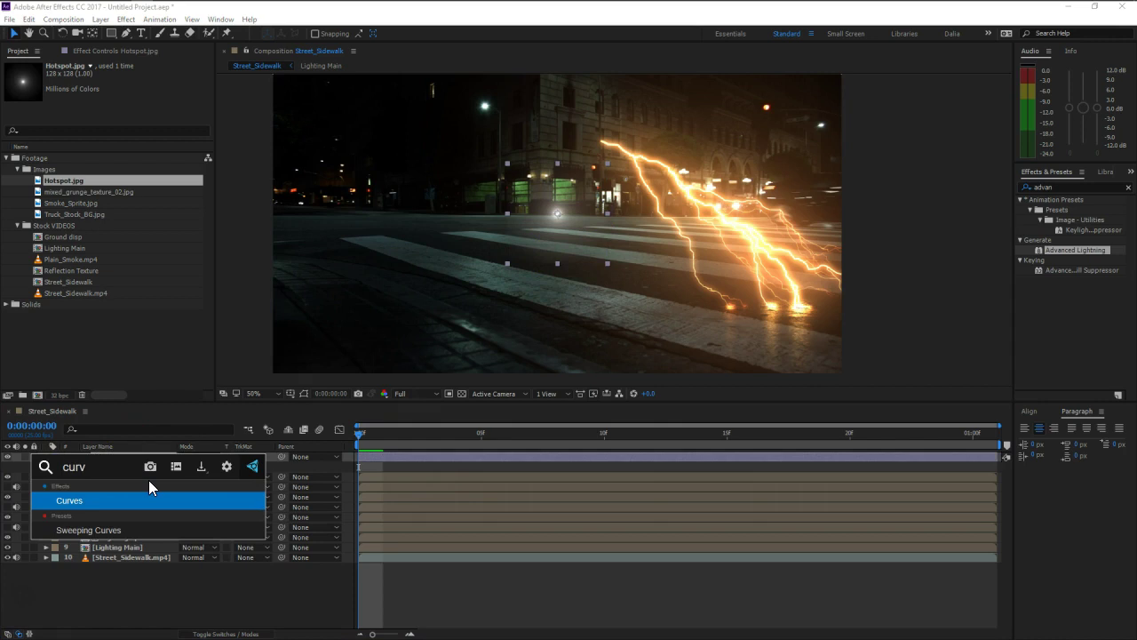
key("Return")
left_click_drag(67, 233, 71, 244)
left_click_drag(130, 183, 118, 166)
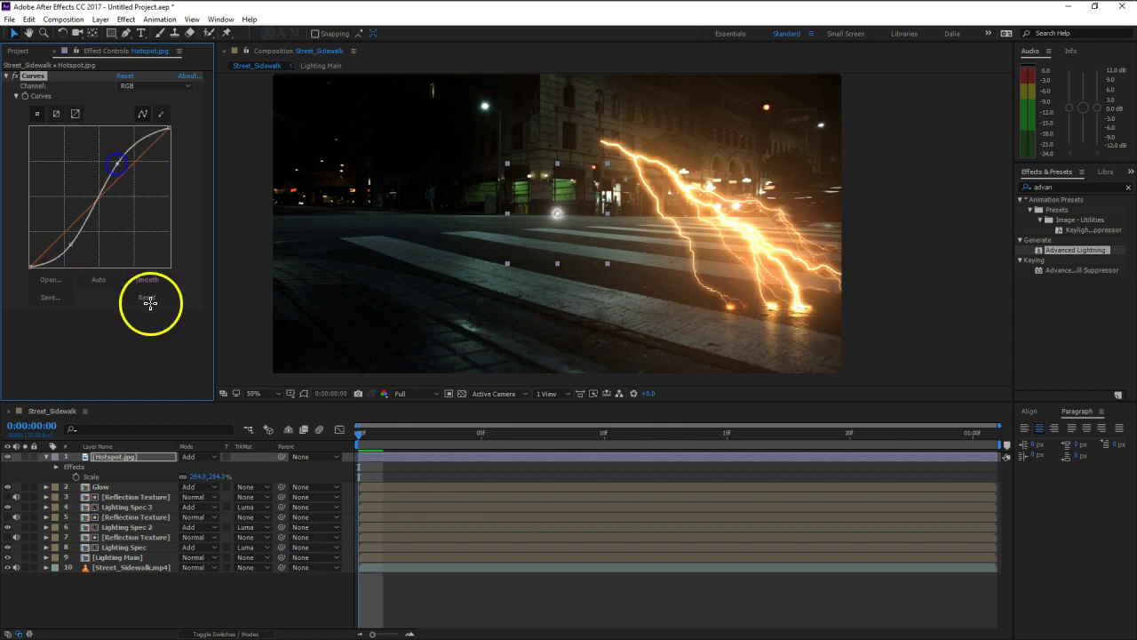
left_click(164, 589)
- Move the Hotspot.jpg layer onto the upper starting point of the lightning bolt
left_click(110, 457)
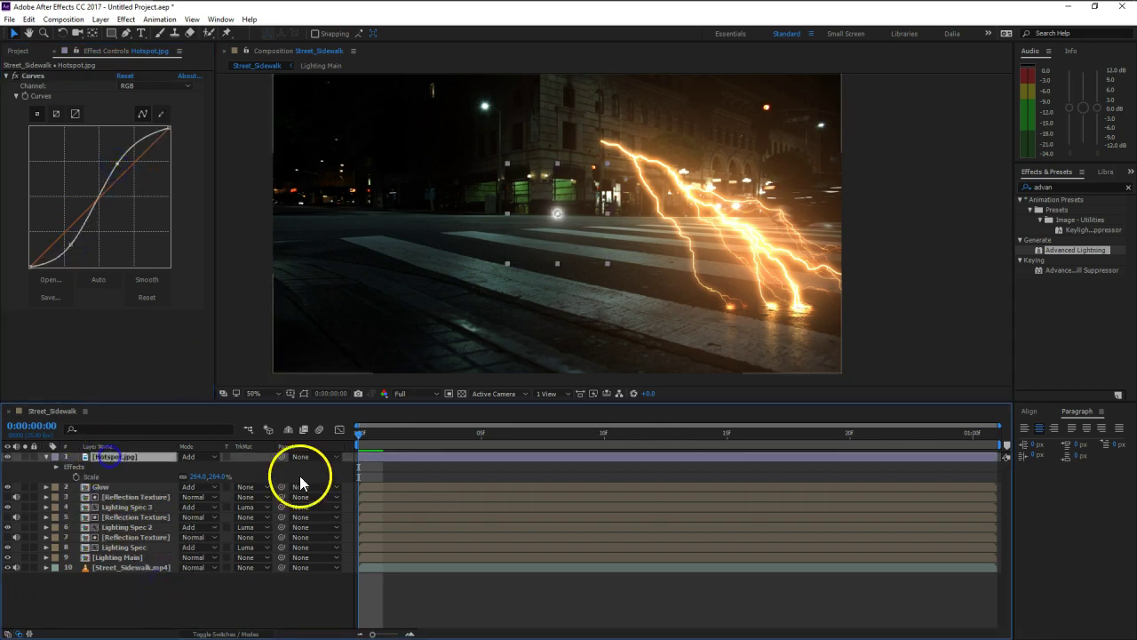
left_click_drag(563, 219, 602, 145)
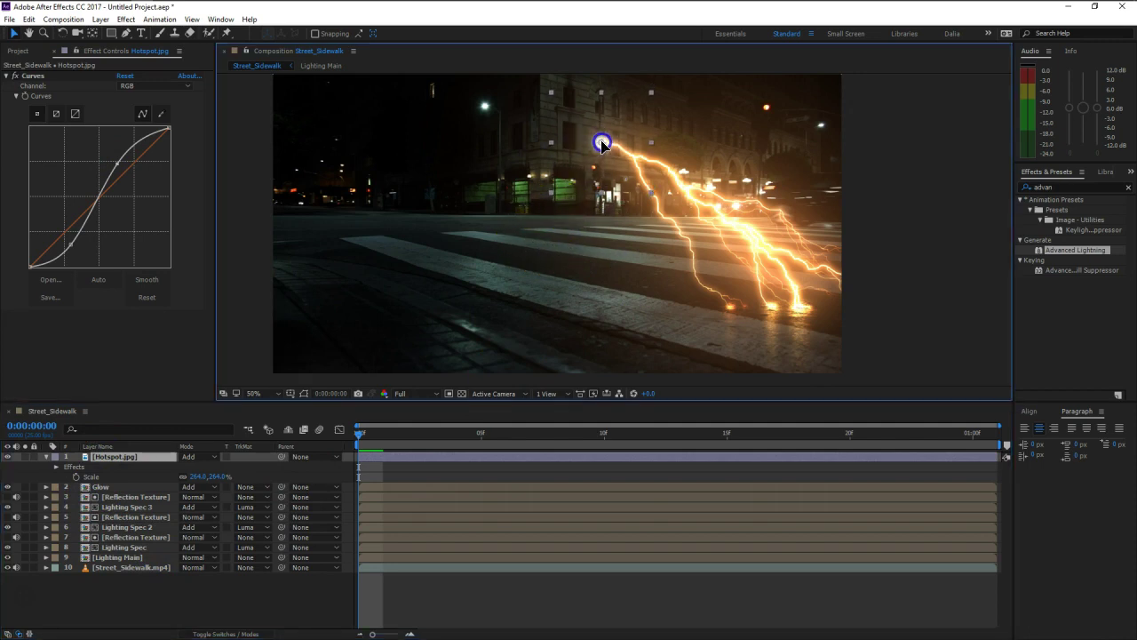
left_click(305, 617)
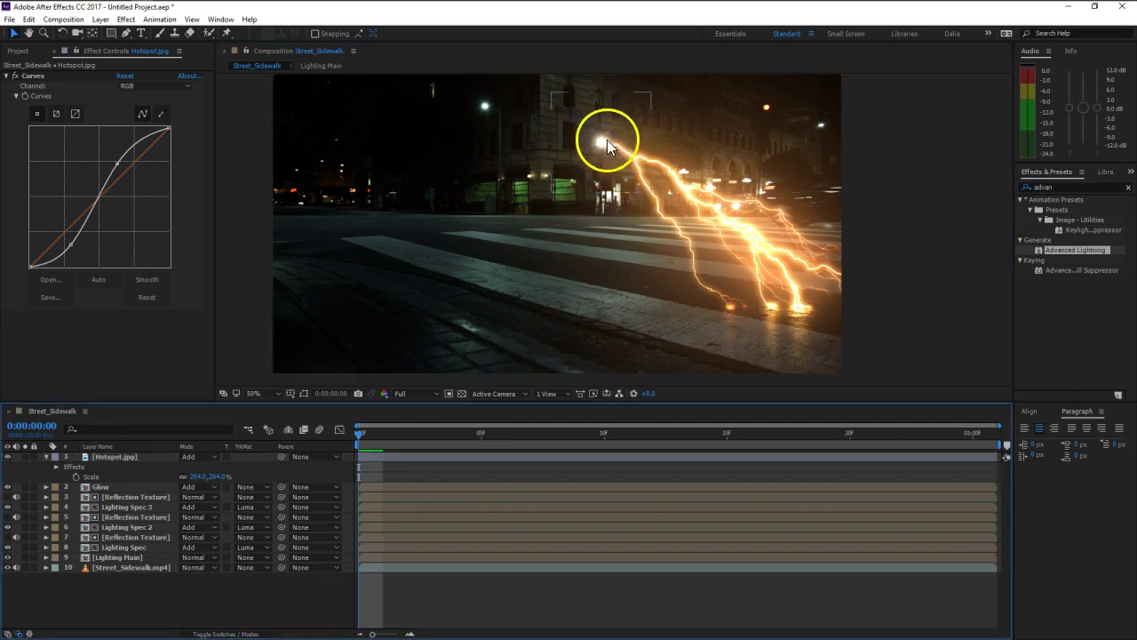
- Reveal the Hotspot.jpg layer's Position property and stack the Lighting Main timeline below Street_Sidewalk so both are visible
left_click(115, 458)
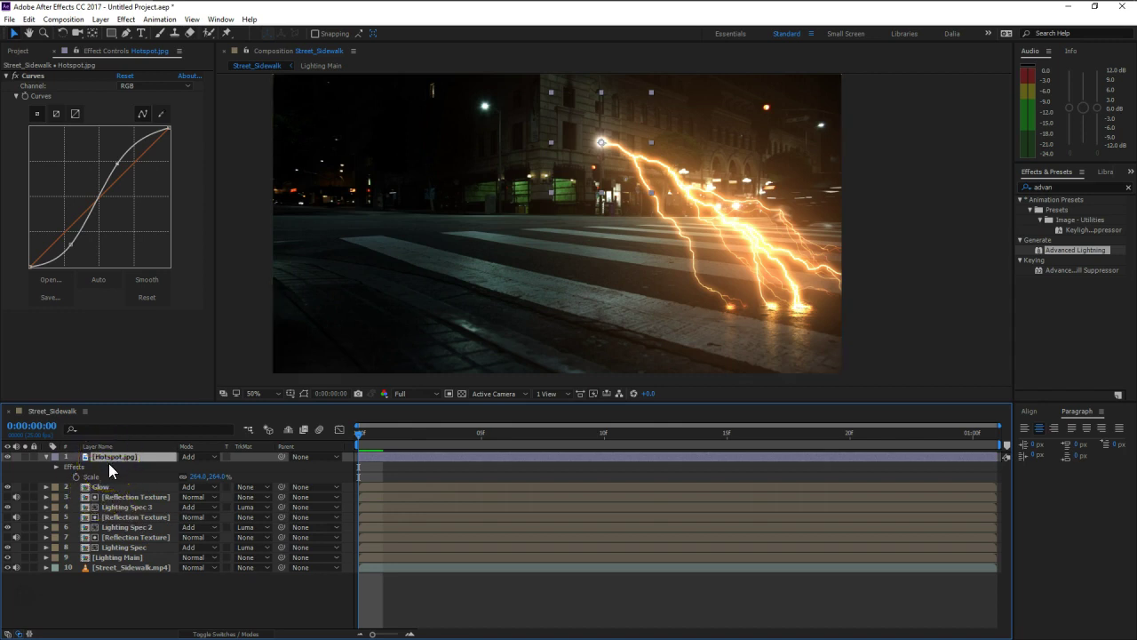
key("p")
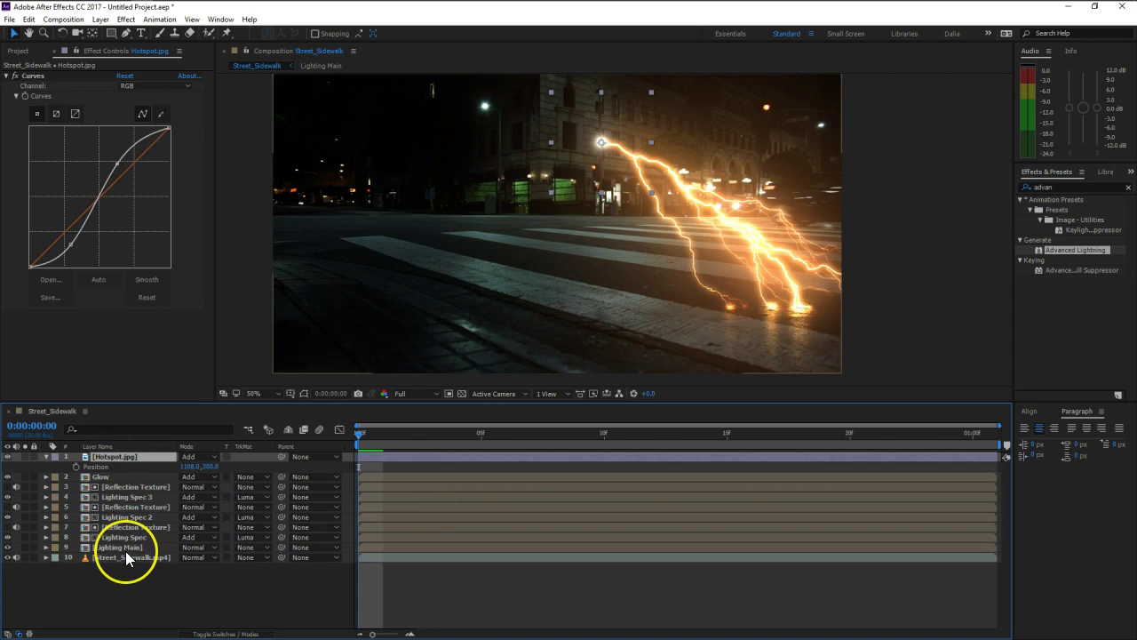
double_click(126, 551)
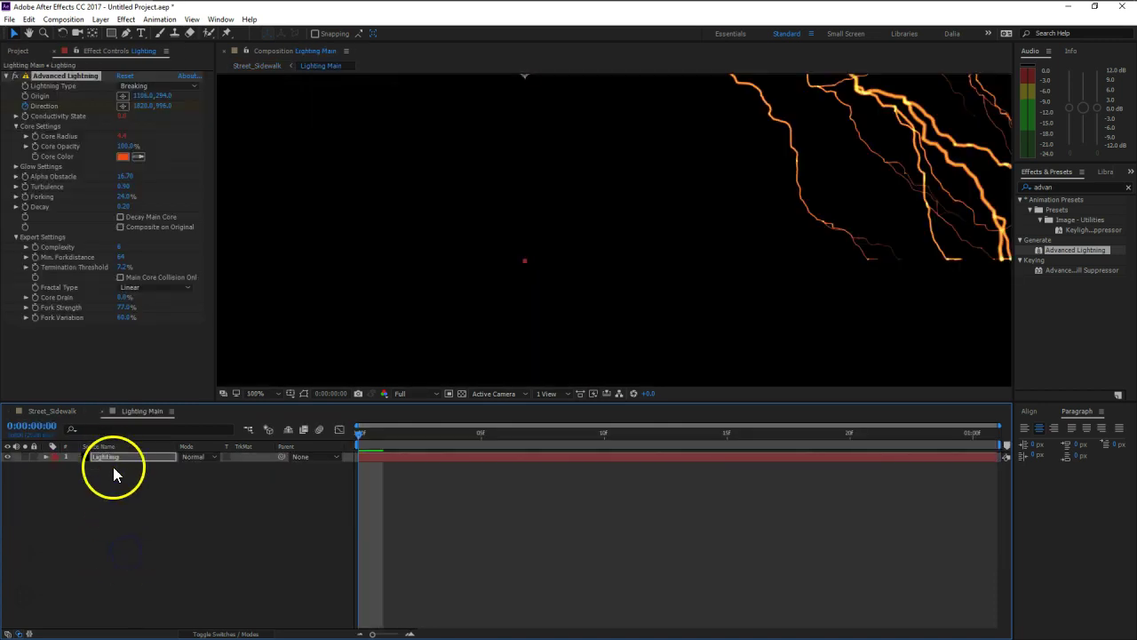
key("h")
left_click_drag(717, 119, 726, 188)
key("v")
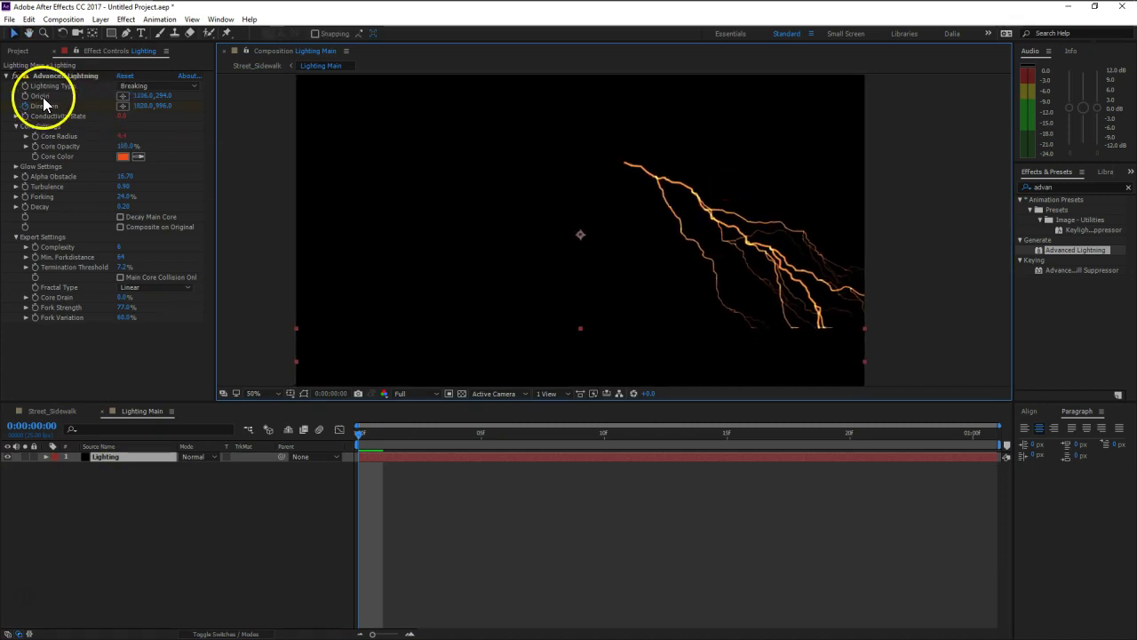
left_click_drag(114, 413, 167, 622)
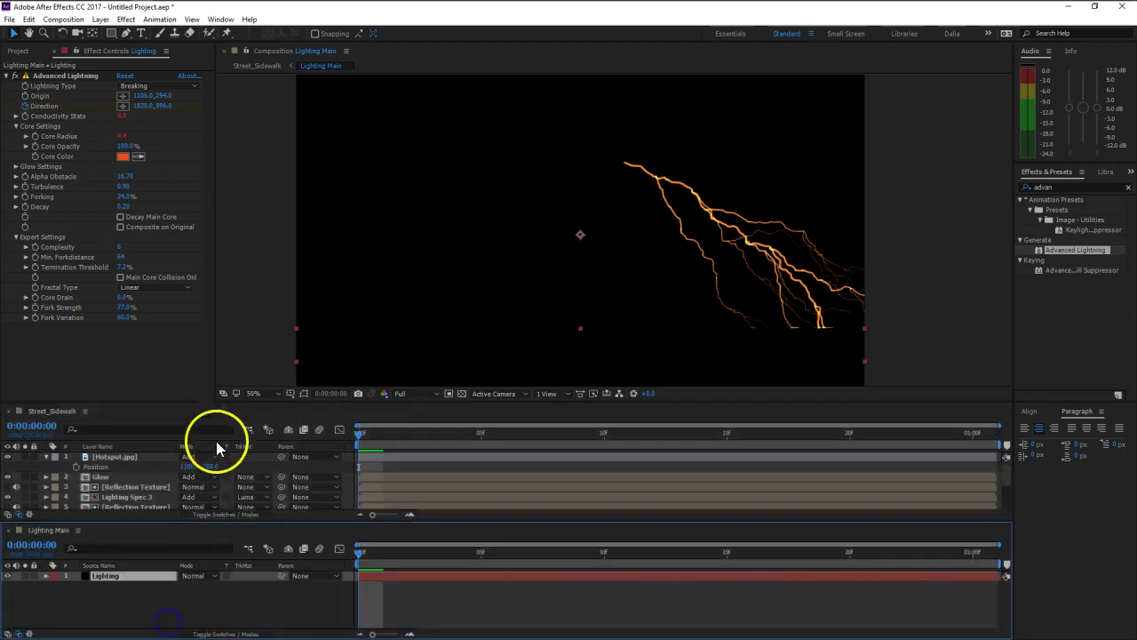
left_click_drag(220, 404, 223, 350)
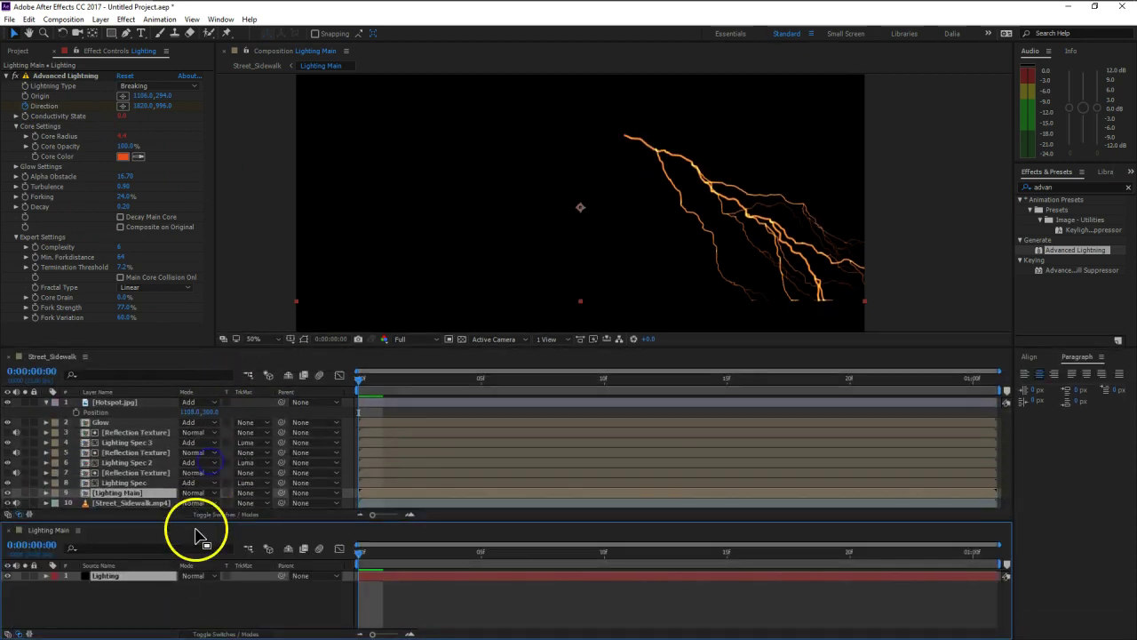
left_click_drag(196, 520, 204, 484)
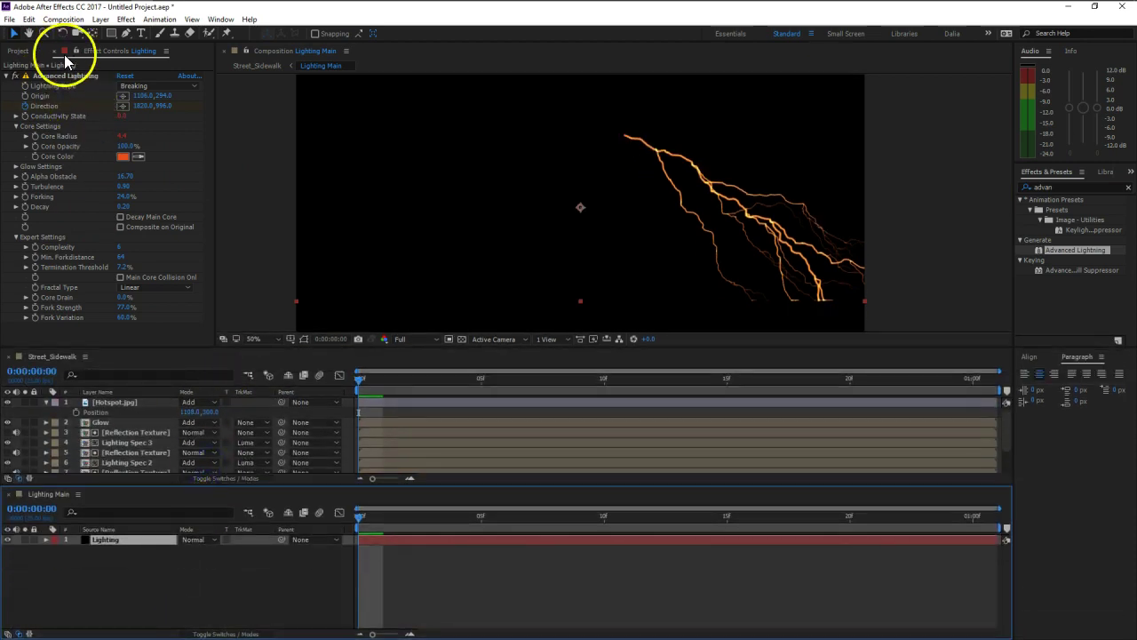
- Link the Hotspot.jpg layer's Position by expression to the Advanced Lightning Origin of the Lighting layer in Lighting Main
left_click(130, 540)
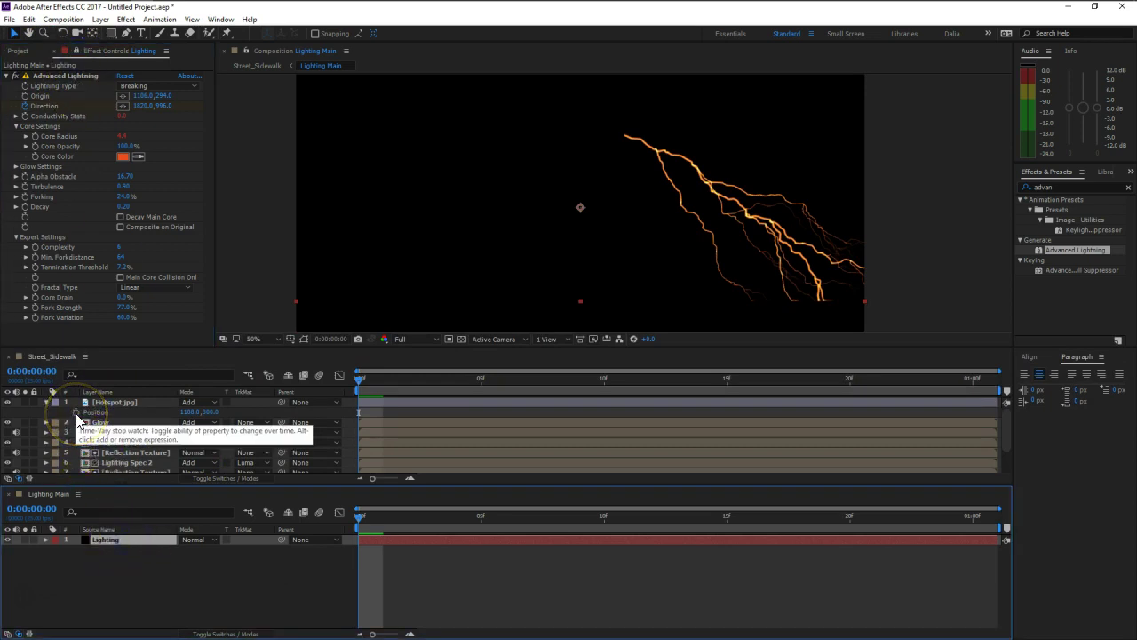
left_click(77, 414, "alt")
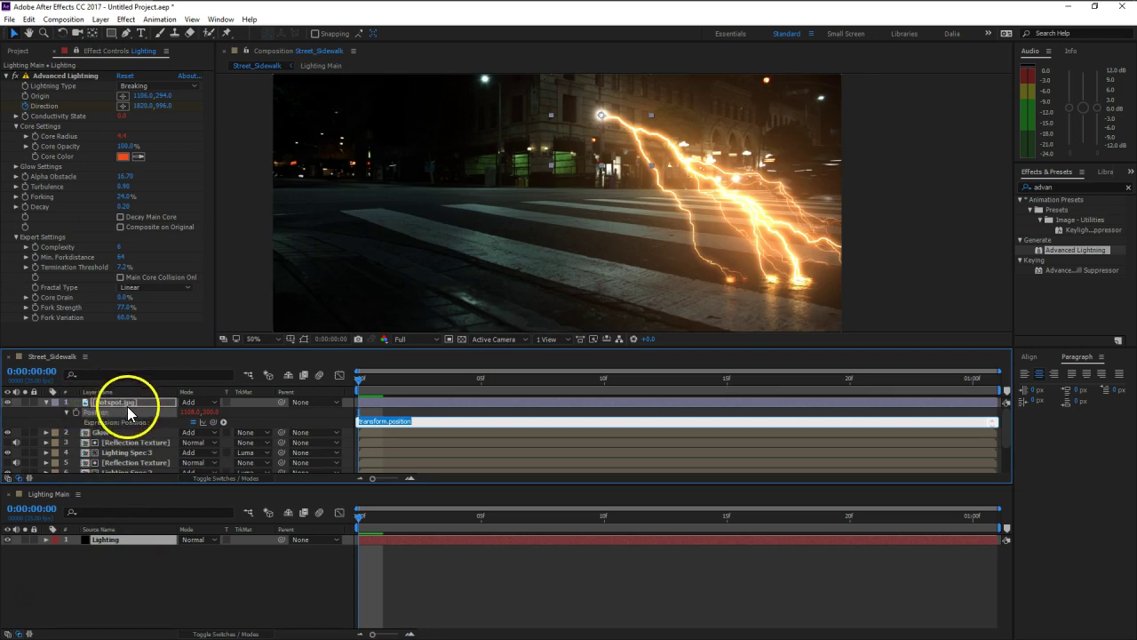
left_click(213, 423)
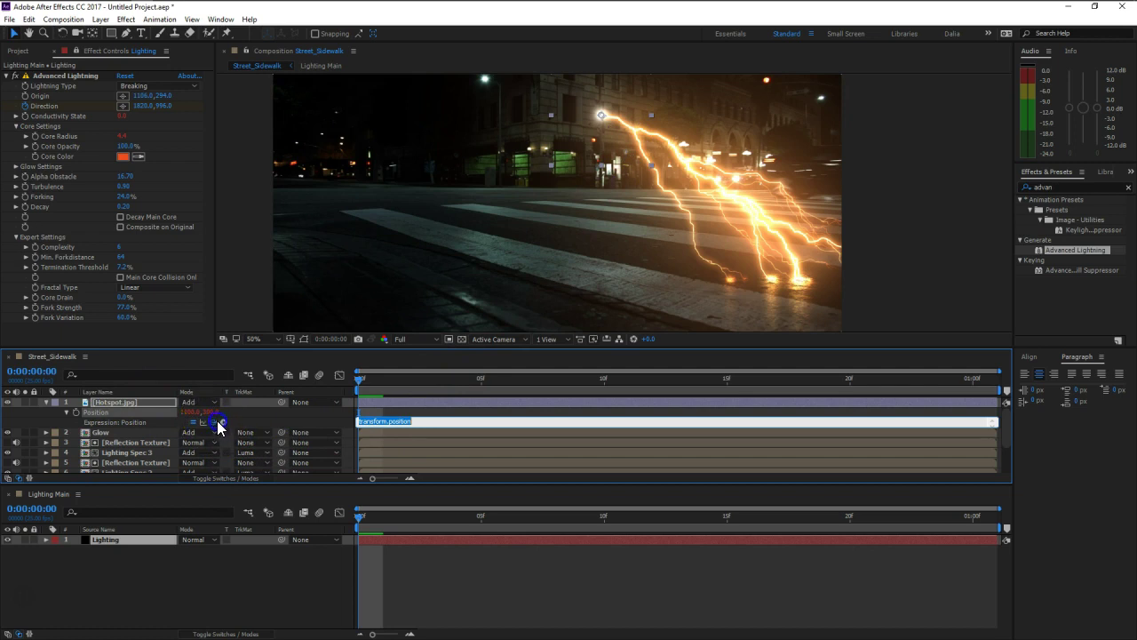
left_click_drag(218, 423, 68, 99)
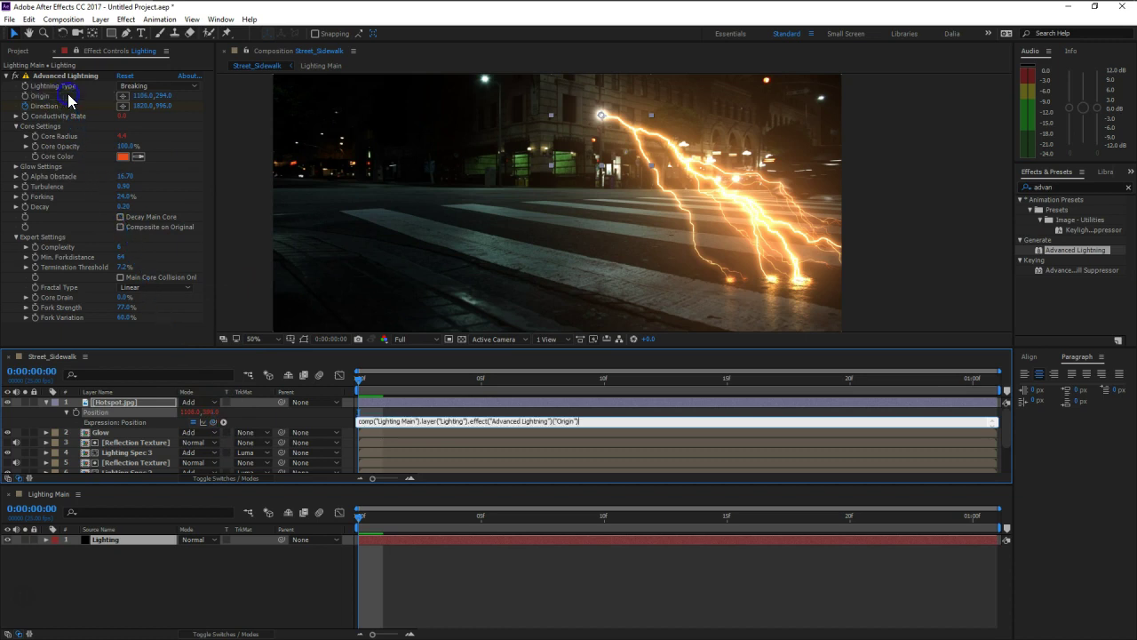
key("KP_Enter")
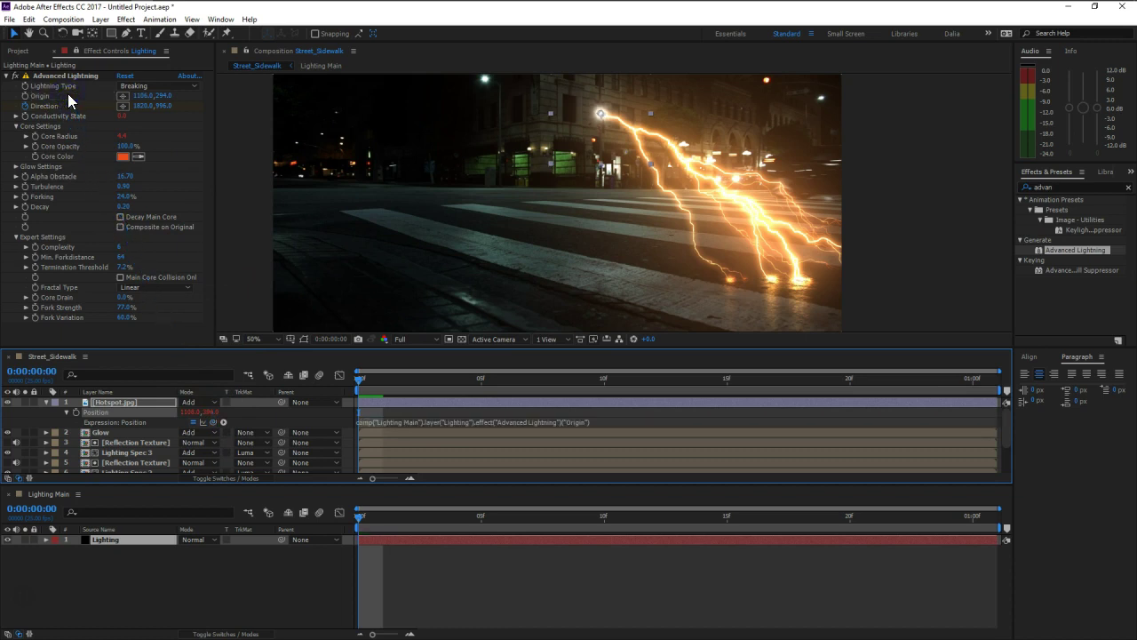
- Close the Lighting Main timeline and preview the Street_Sidewalk composition with the linked hotspot
left_click(9, 495)
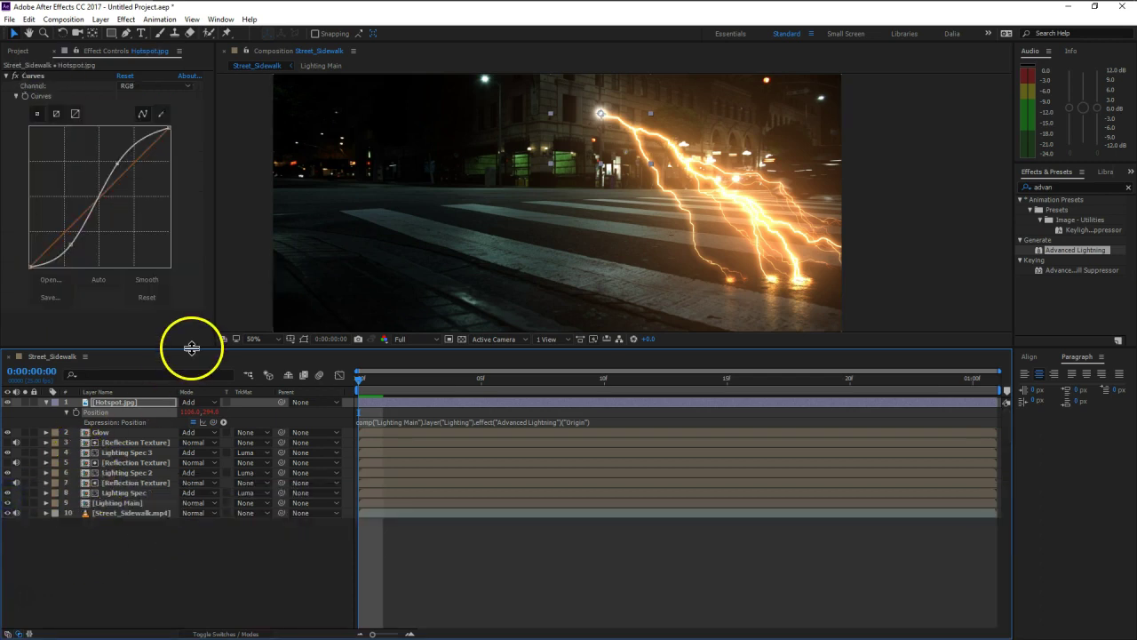
left_click_drag(192, 373, 190, 393)
left_click(238, 600)
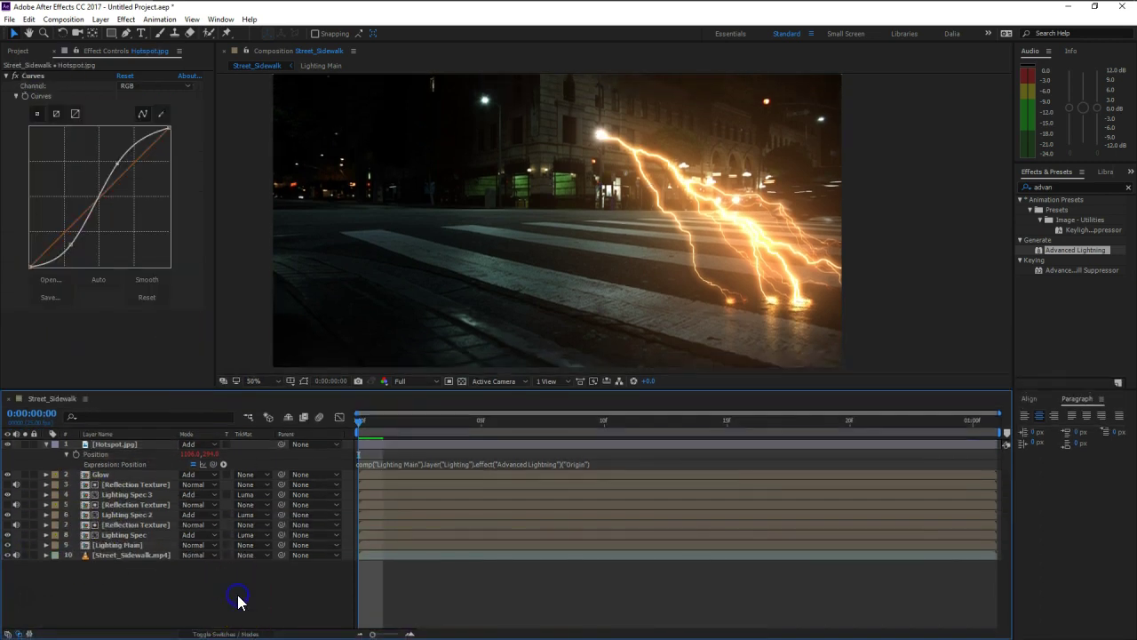
key("space")
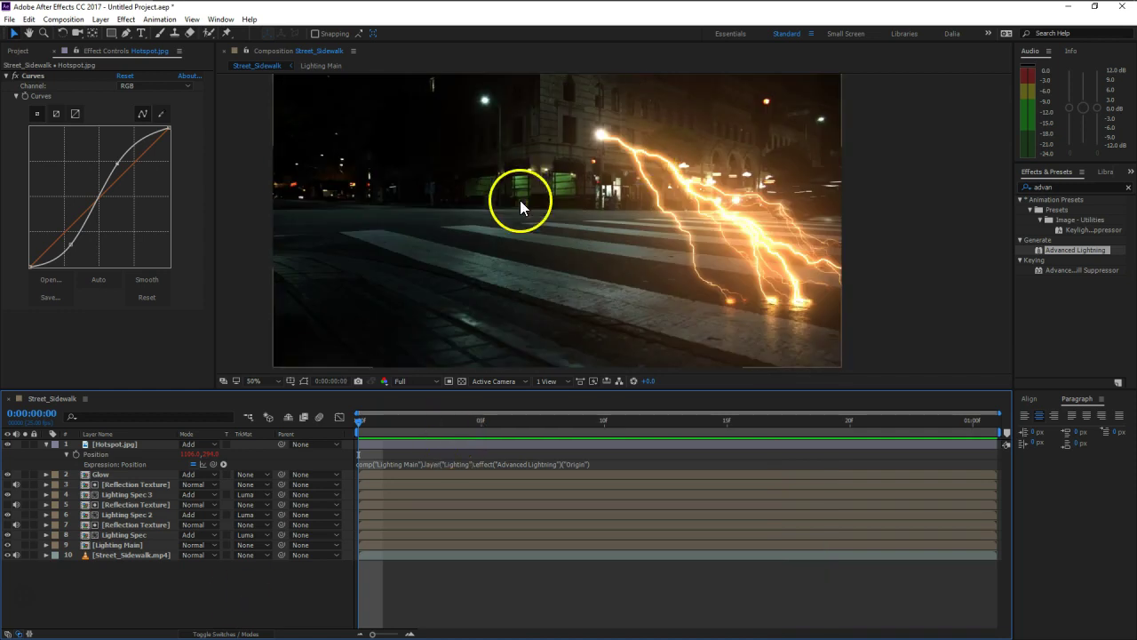
- Lock the composition viewer on Street_Sidewalk and open the Lighting Main timeline, closing the extra Lighting Main viewer
left_click(247, 51)
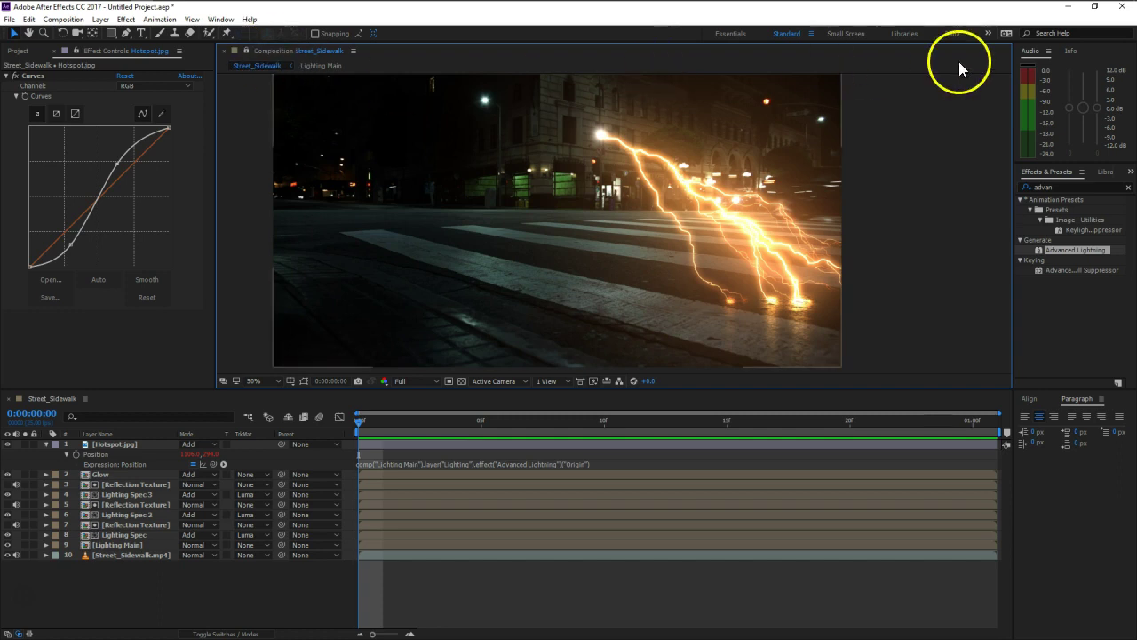
double_click(123, 544)
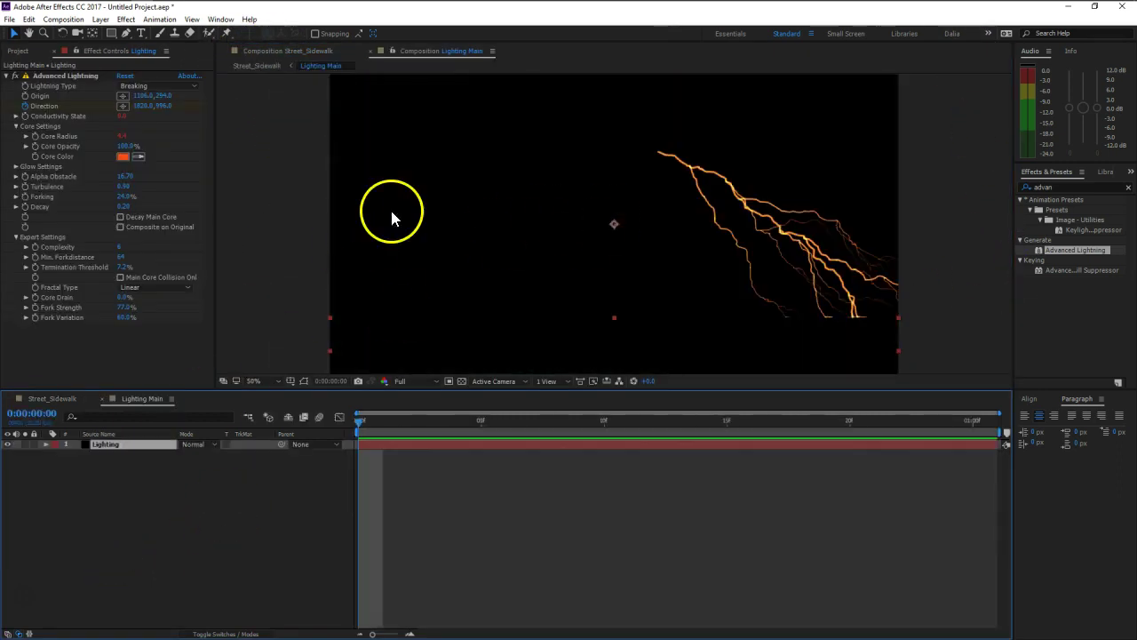
left_click(293, 52)
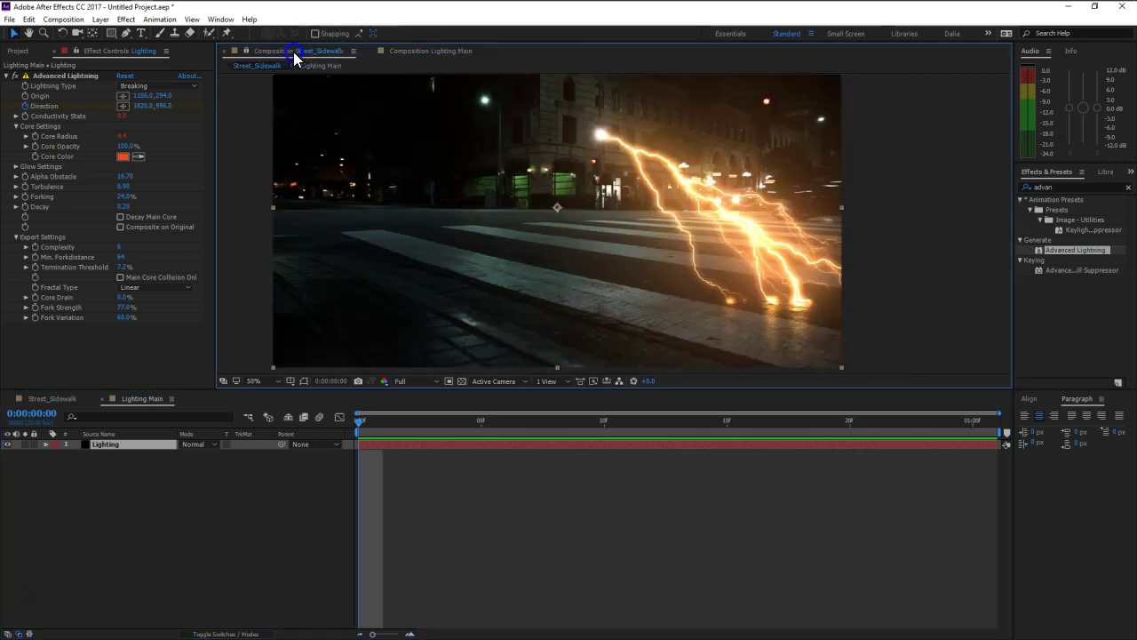
left_click(371, 50)
left_click(114, 444)
key("Return")
left_click(58, 399)
left_click(133, 399)
left_click(42, 398)
left_click(156, 398)
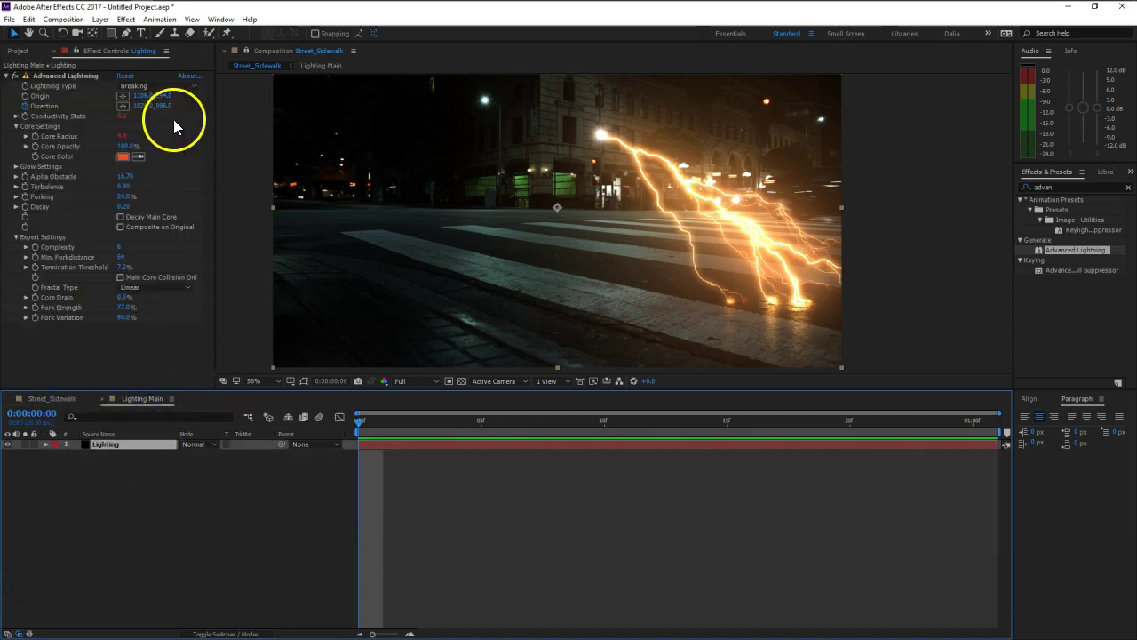
- Set the Lighting layer's Advanced Lightning Origin to 1606, 176 and preview the Street_Sidewalk composition
left_click(163, 95)
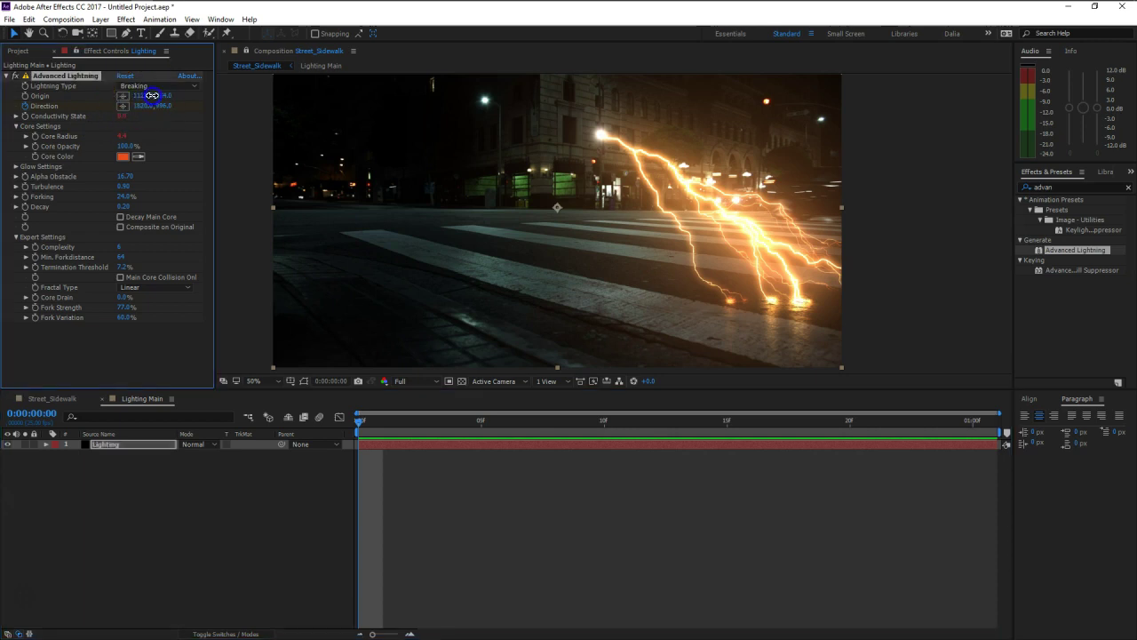
left_click_drag(192, 95, 725, 142)
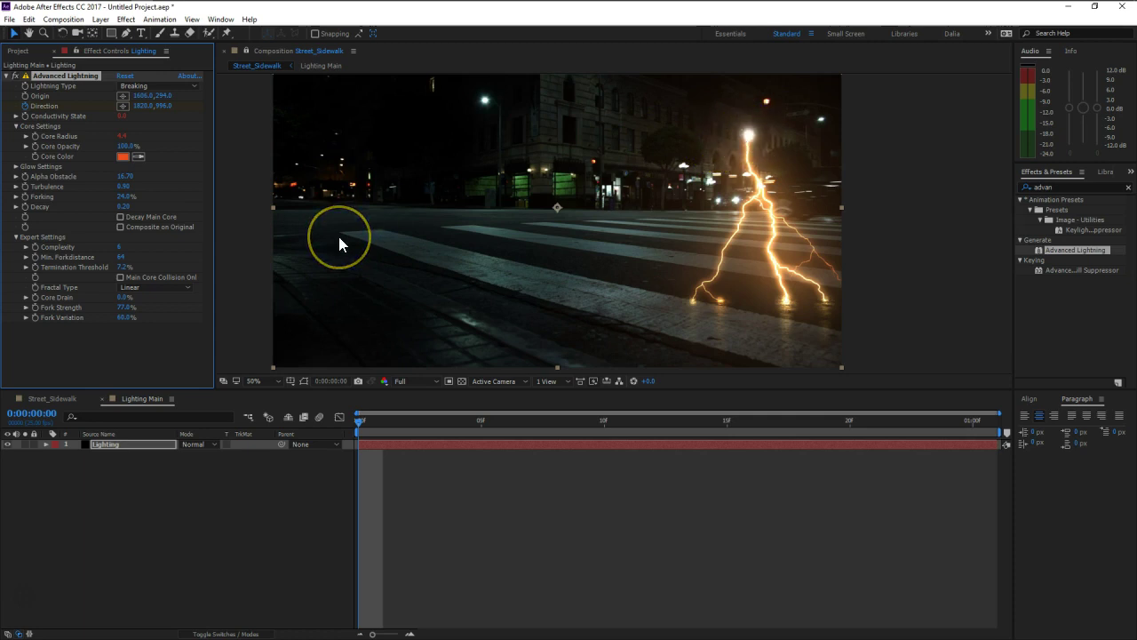
left_click_drag(160, 95, 213, 93)
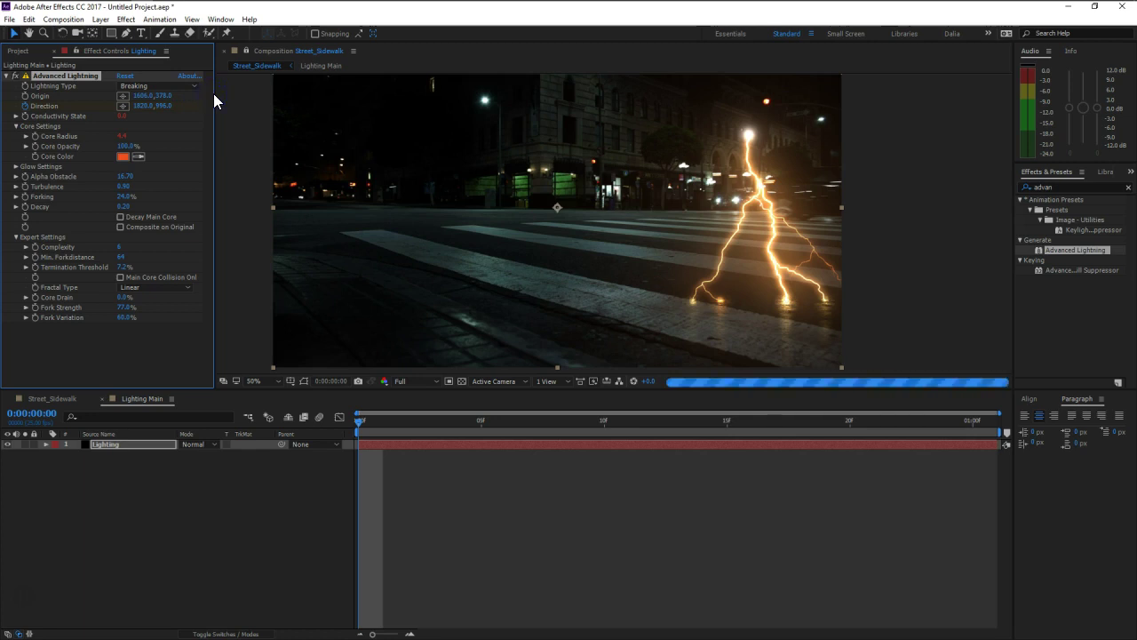
left_click(170, 107)
key("Return")
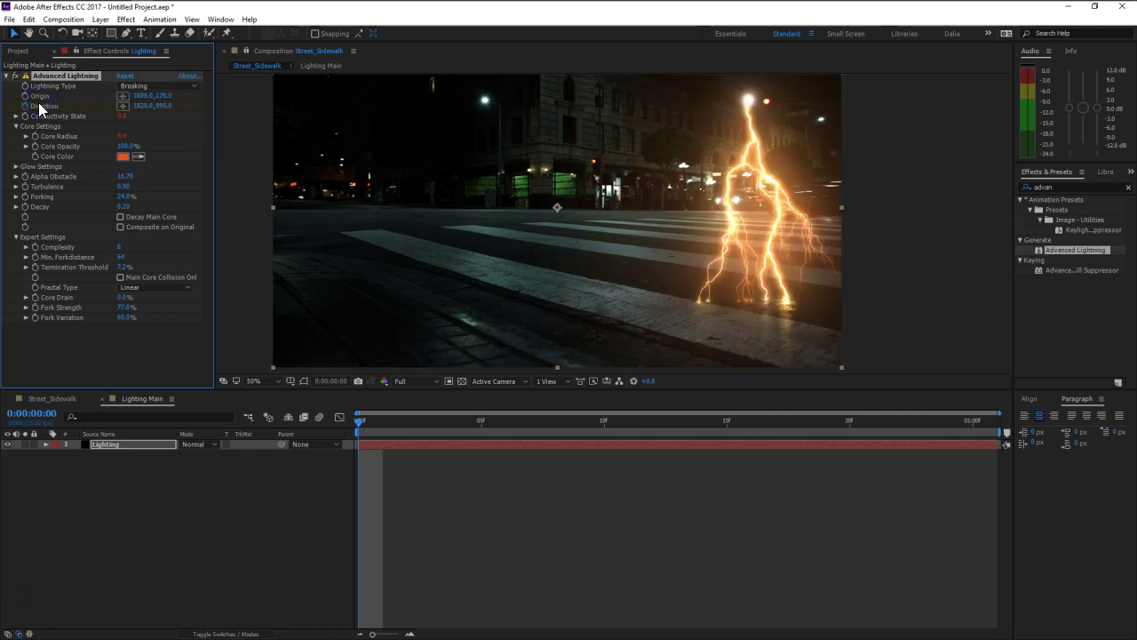
left_click(58, 399)
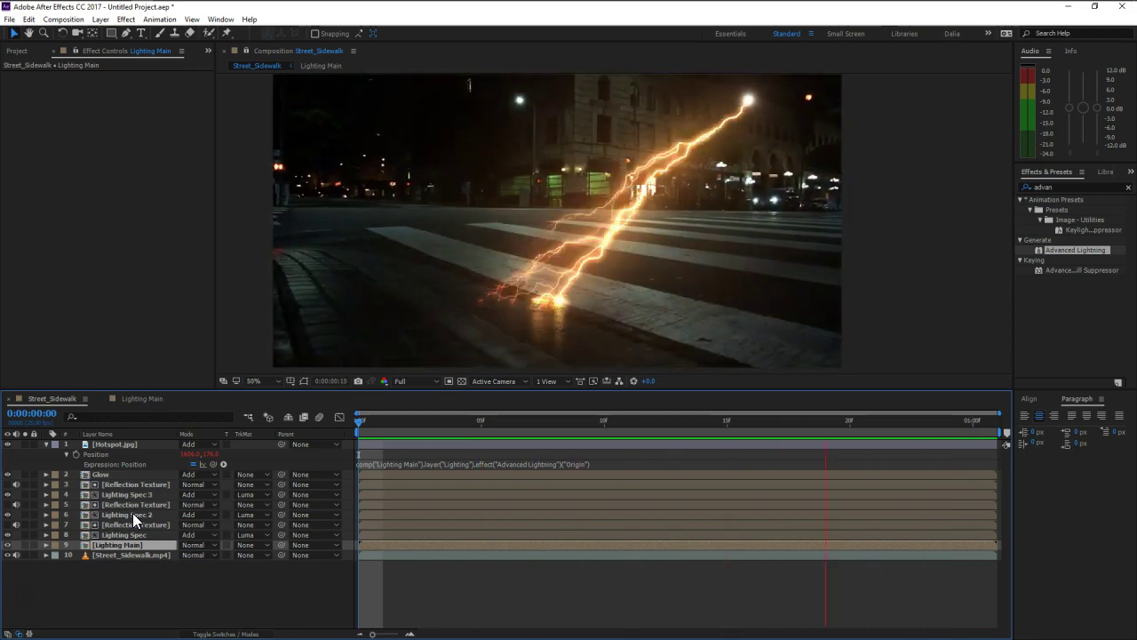
key("space")
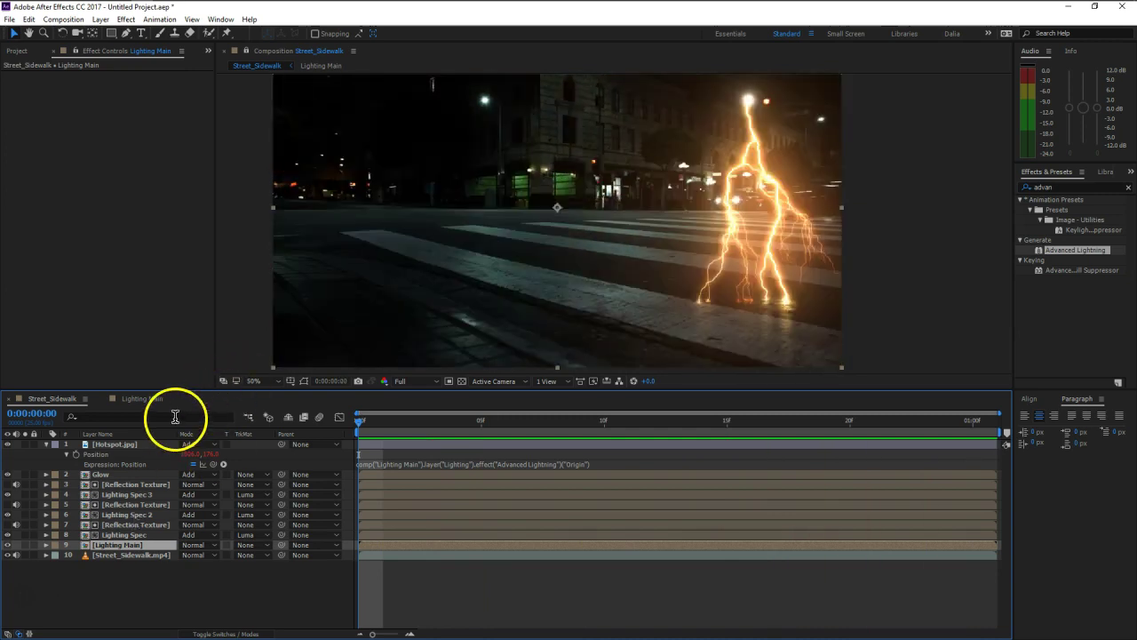
- In Lighting Main, set the horizontal Origin value of the Lighting layer's Advanced Lightning effect to 1424
left_click(144, 399)
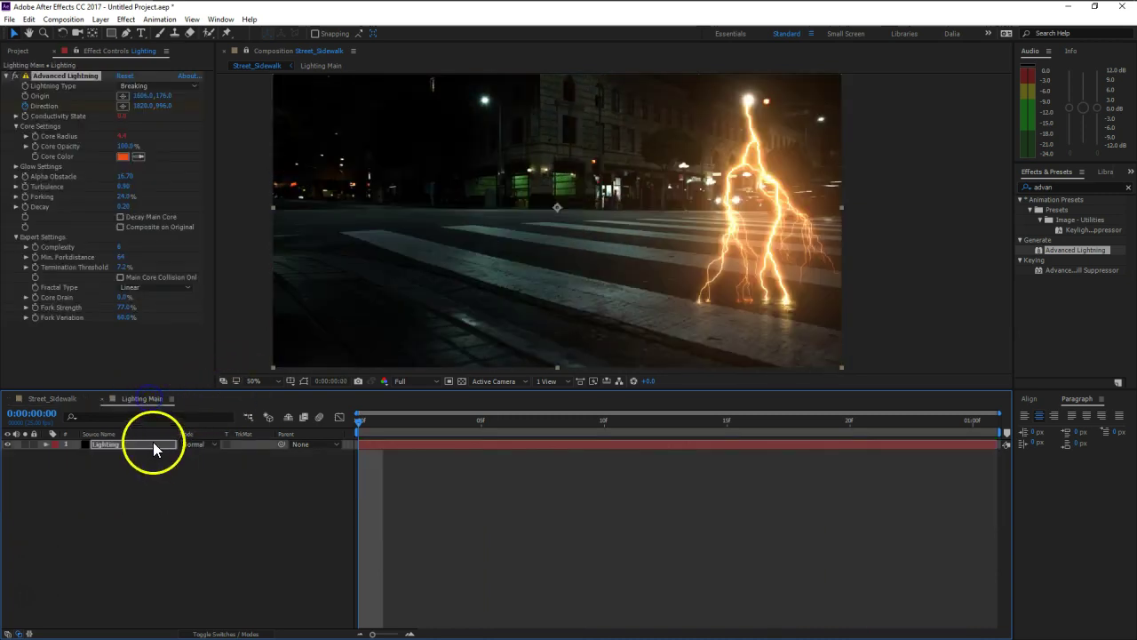
right_click(51, 96)
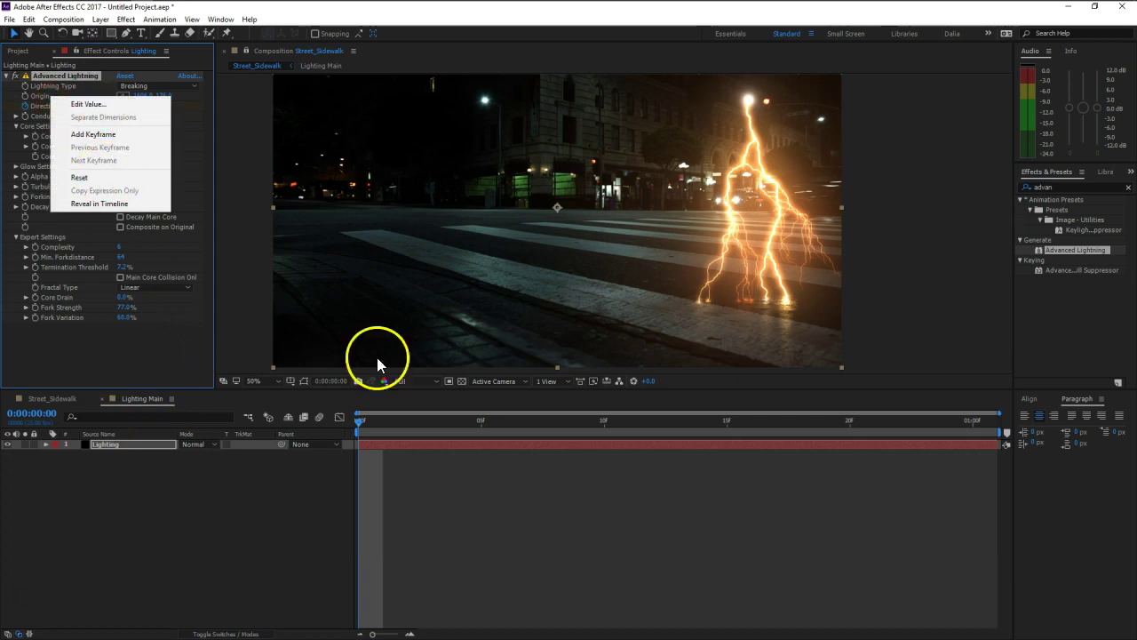
left_click(128, 483)
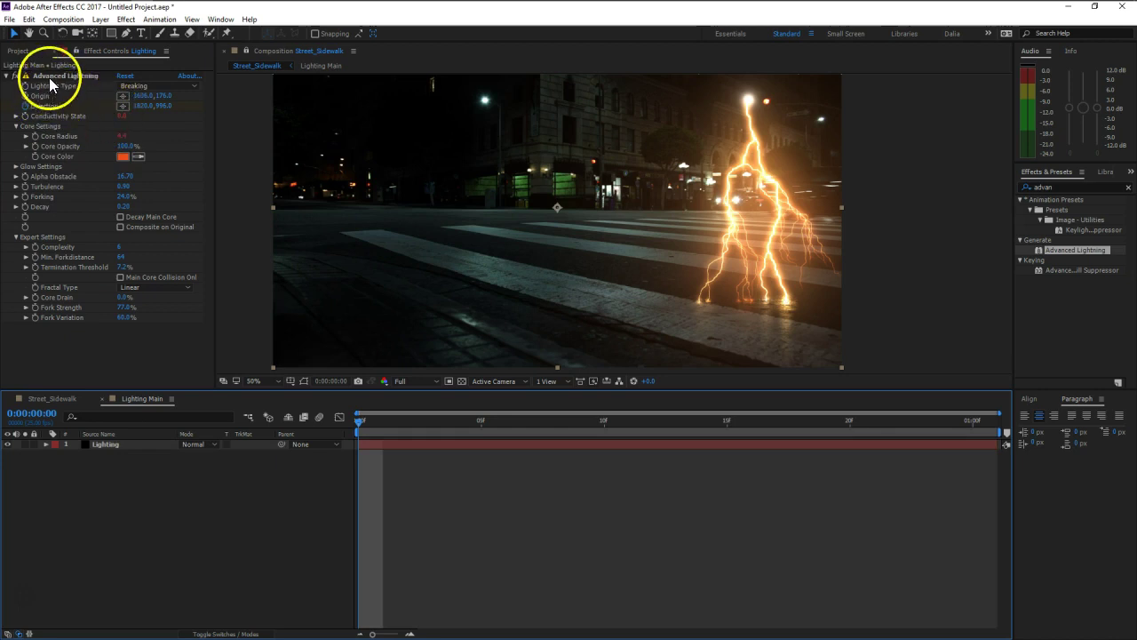
left_click(51, 78)
left_click_drag(612, 150, 588, 167)
left_click(144, 447)
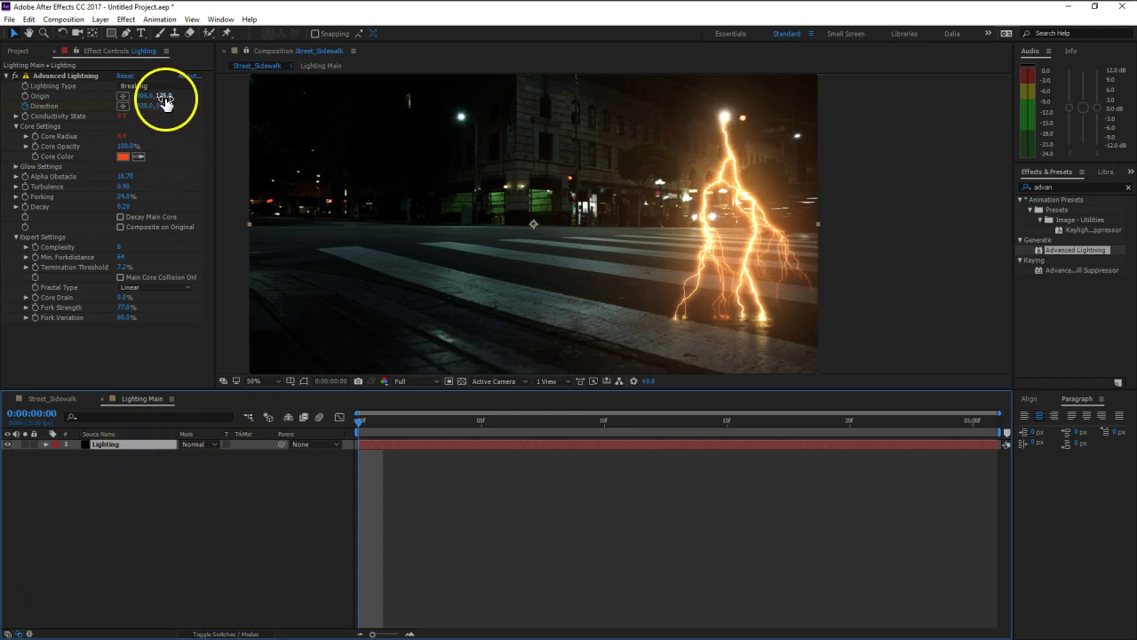
left_click_drag(142, 96, 43, 102)
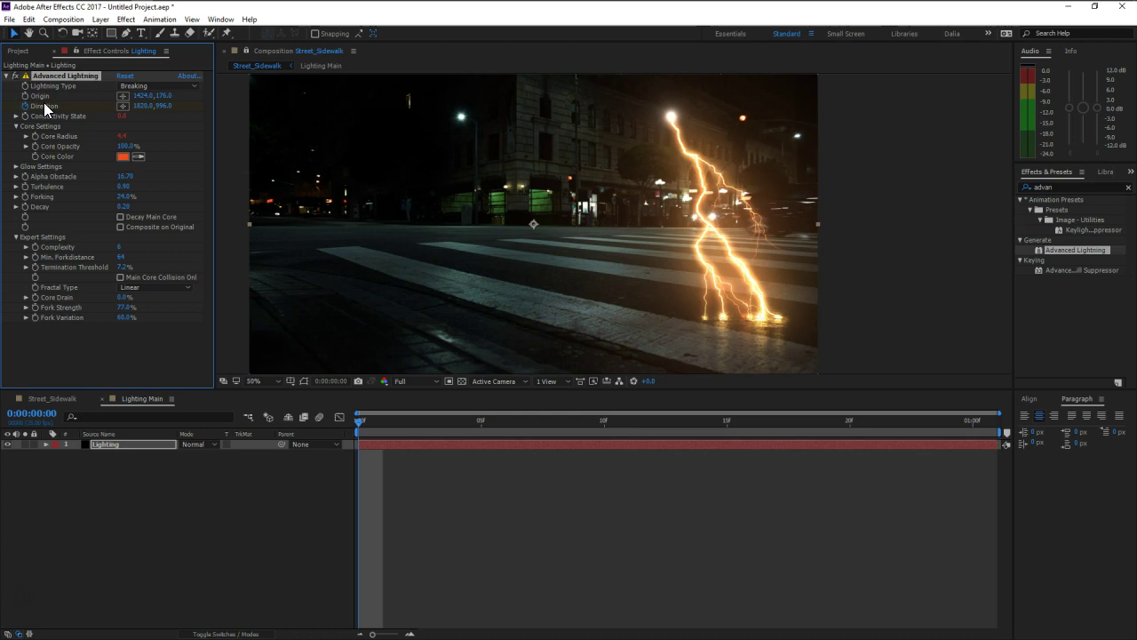
left_click_drag(164, 106, 152, 98)
left_click(196, 484)
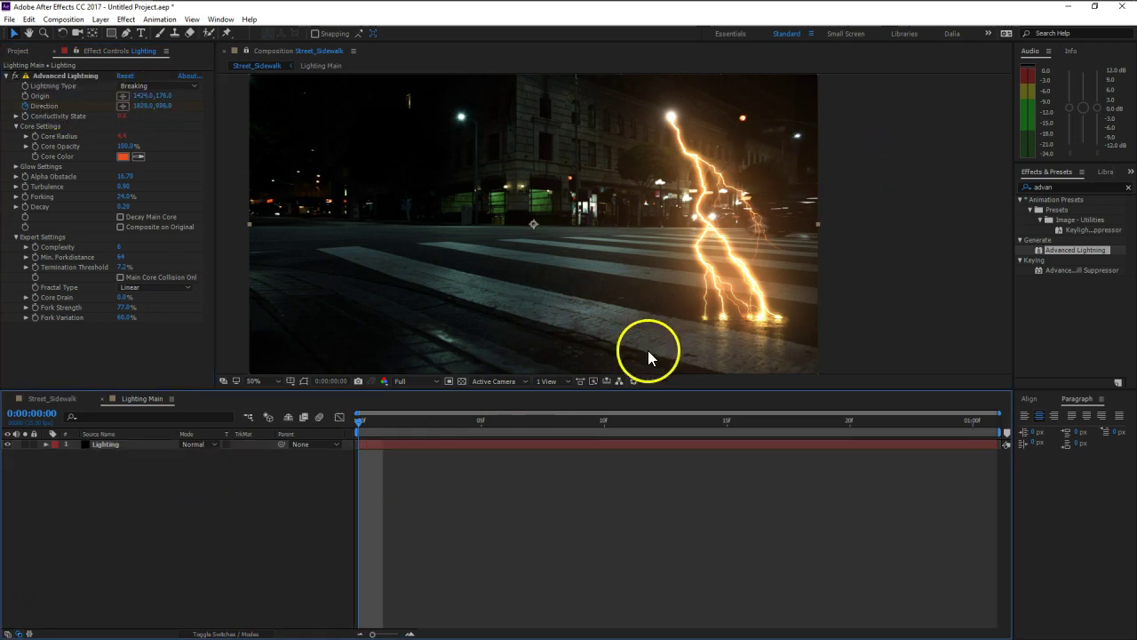
- Unlock the Street_Sidewalk viewer, display the Lighting Main composition in it, and select the Lighting layer
left_click(77, 50)
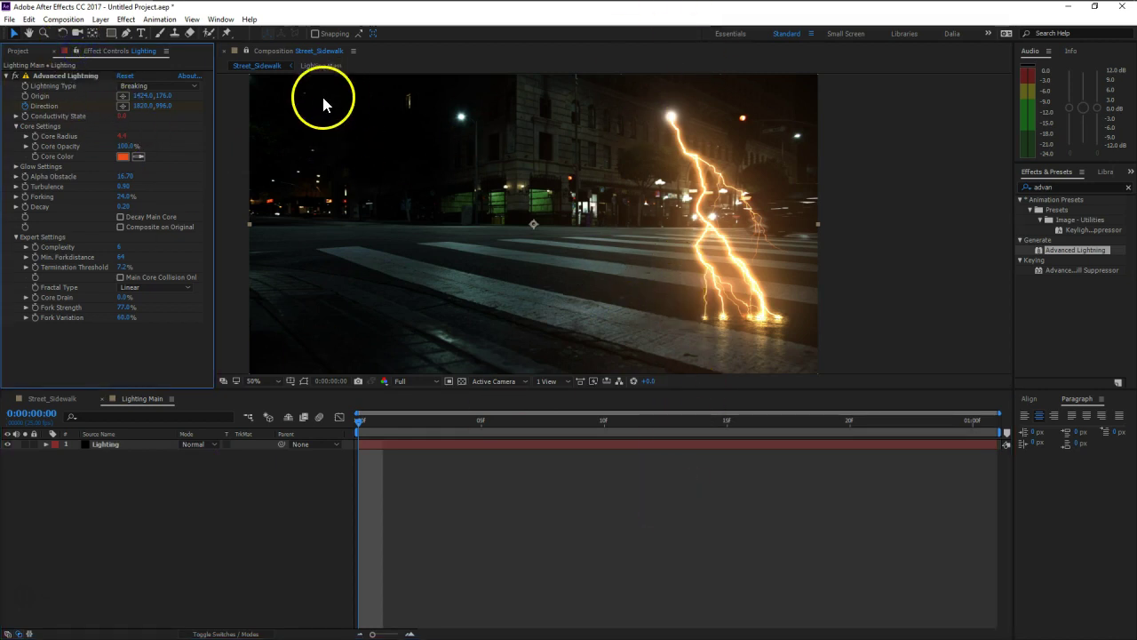
left_click(253, 52)
left_click(199, 506)
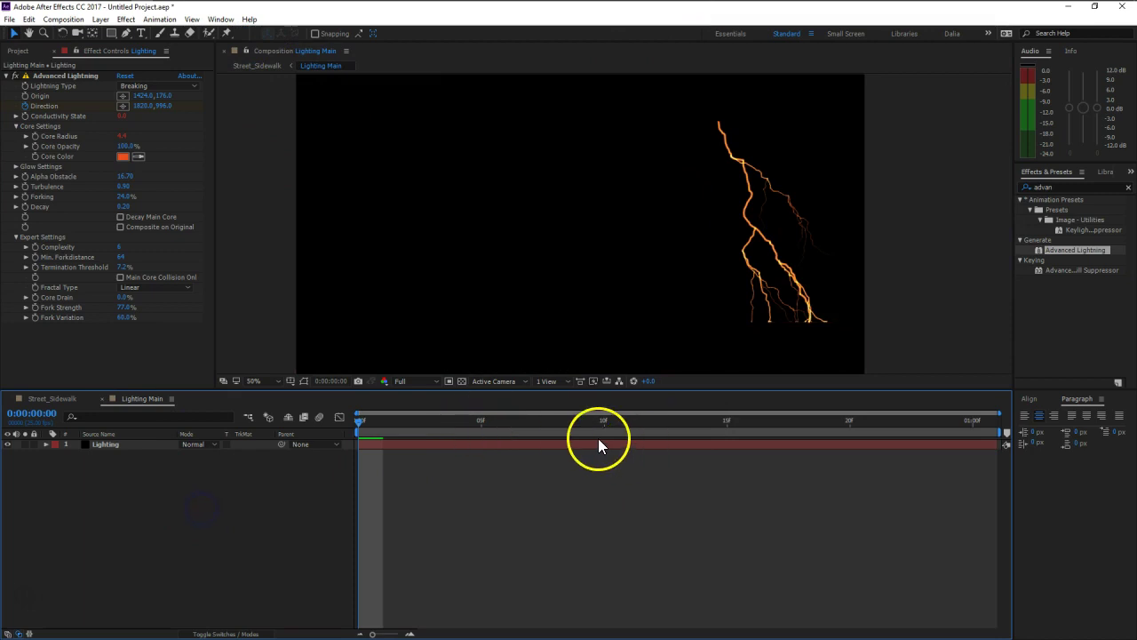
scroll(603, 324, "down", 2)
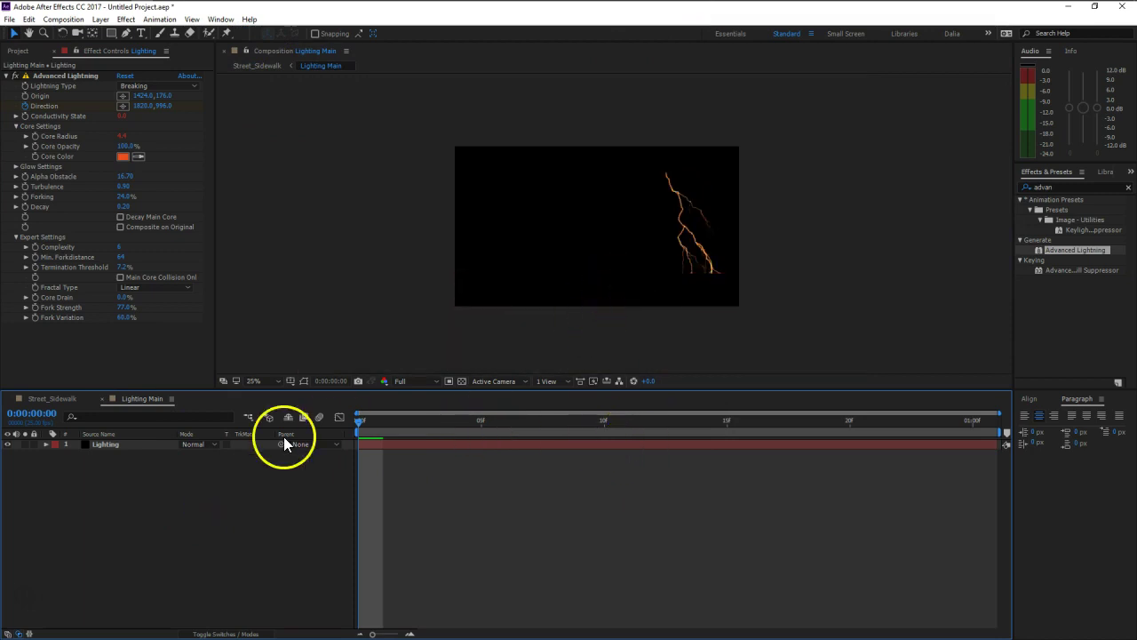
left_click(129, 444)
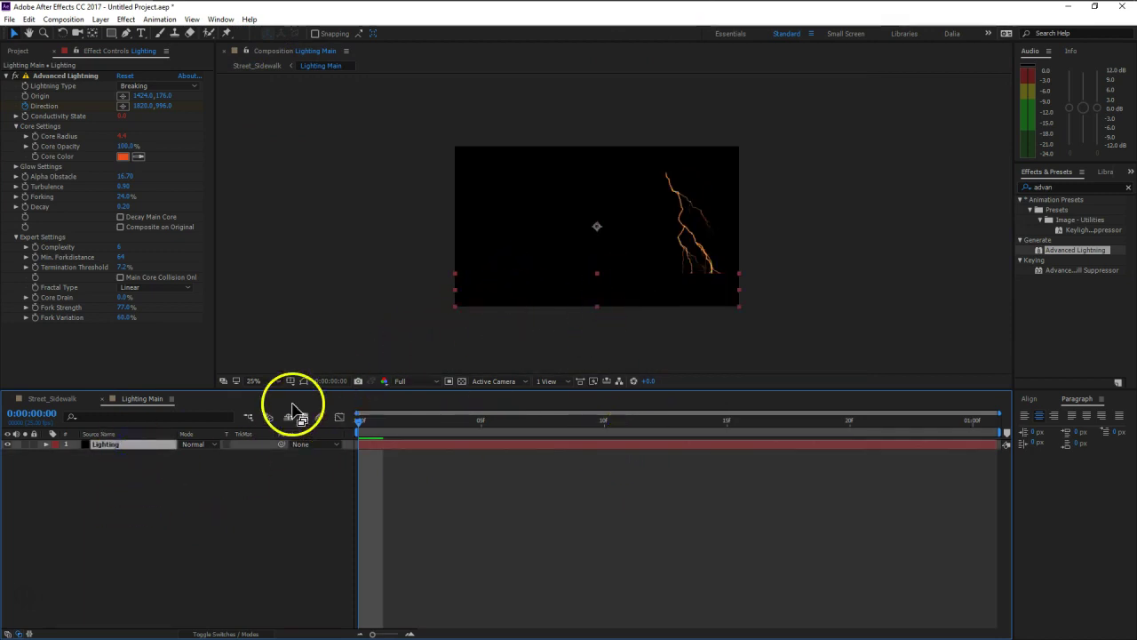
- Place a horizontal guide along the top edge of the Lighting layer's mask, showing the rulers only while placing it
scroll(304, 385, "up", 2)
left_click_drag(668, 310, 655, 207)
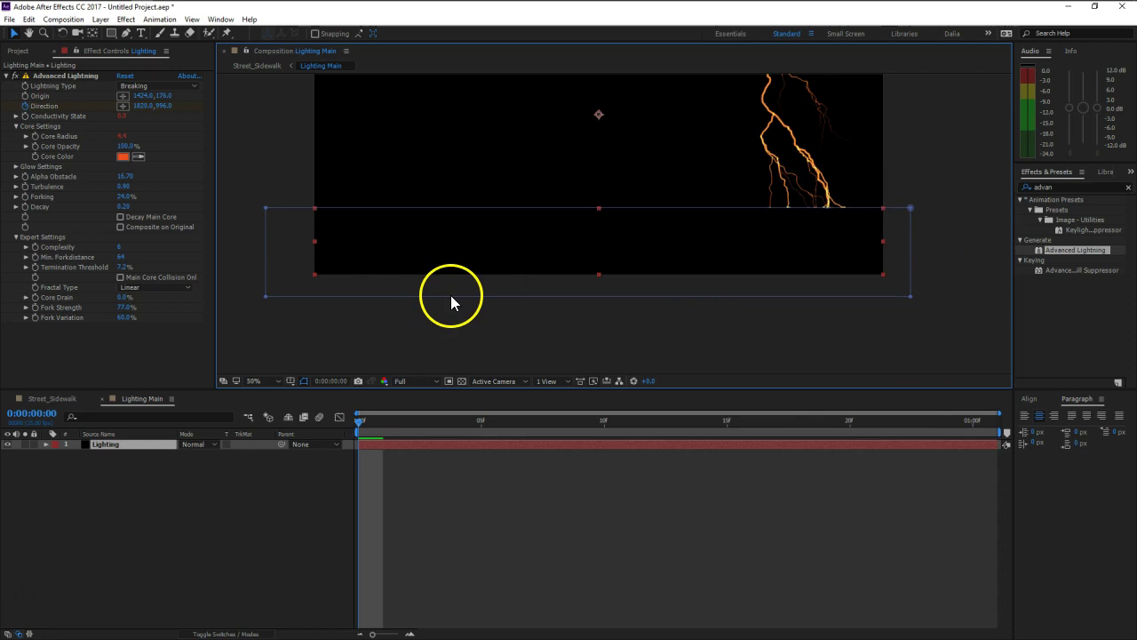
key("ctrl+r")
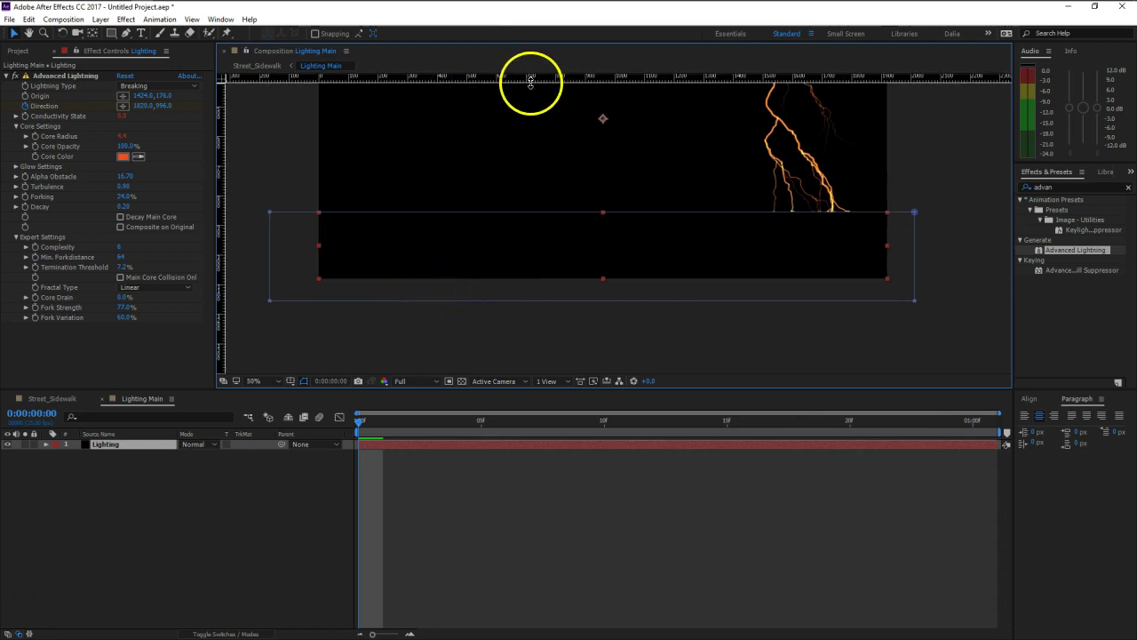
left_click_drag(530, 81, 531, 213)
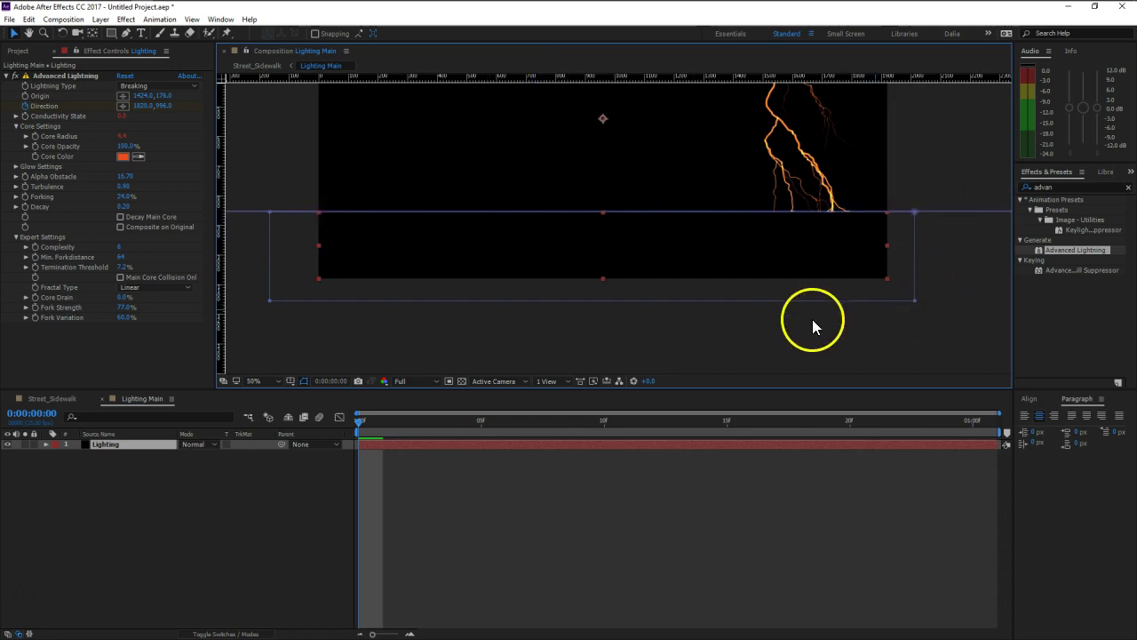
left_click_drag(672, 168, 630, 229)
key("ctrl+r")
scroll(629, 231, "down", 2)
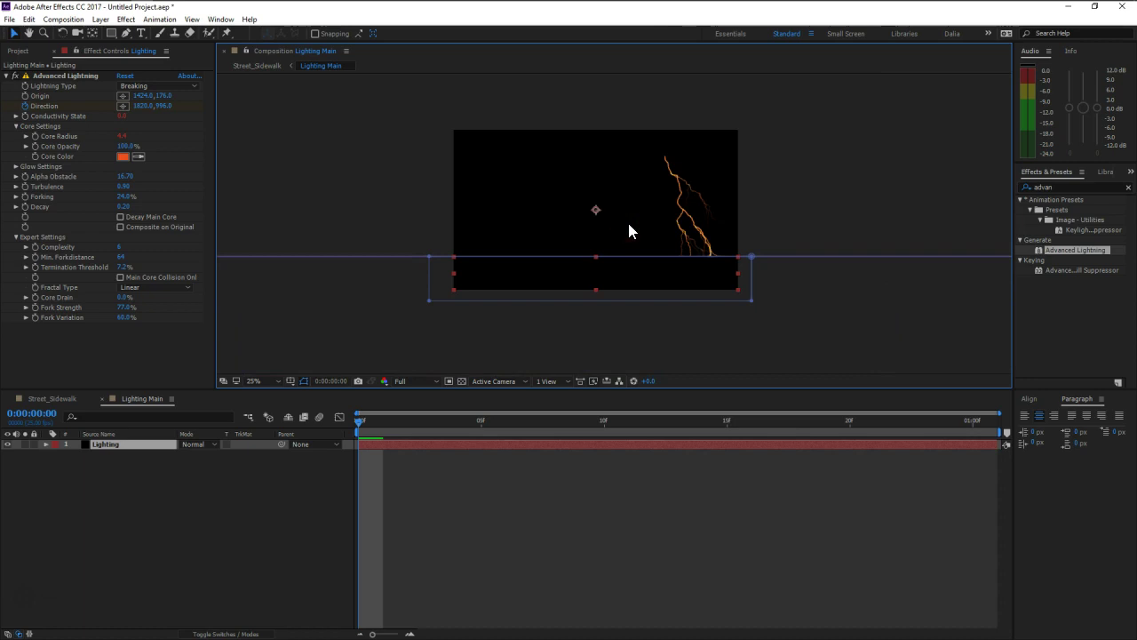
- In the Lighting layer's solid settings, set the height to 2048 px and apply the new size
scroll(627, 219, "up", 2)
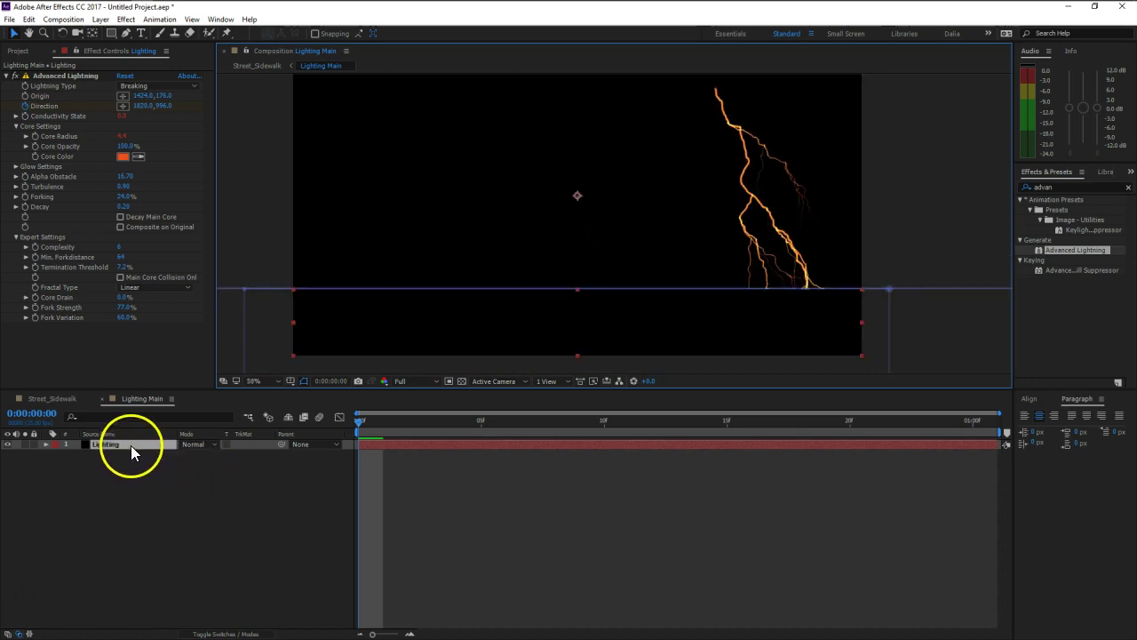
mouse_move(623, 221)
left_mouse_down()
mouse_move(638, 176)
mouse_move(634, 203)
left_mouse_up()
scroll(643, 178, "down", 3)
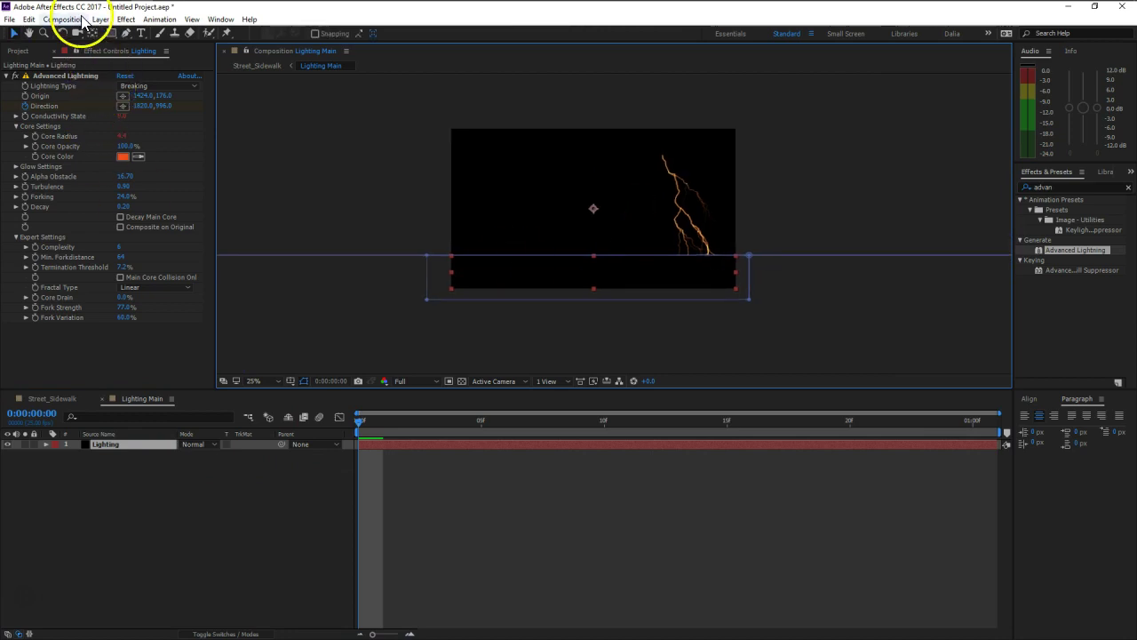
left_click(99, 19)
left_click(125, 46)
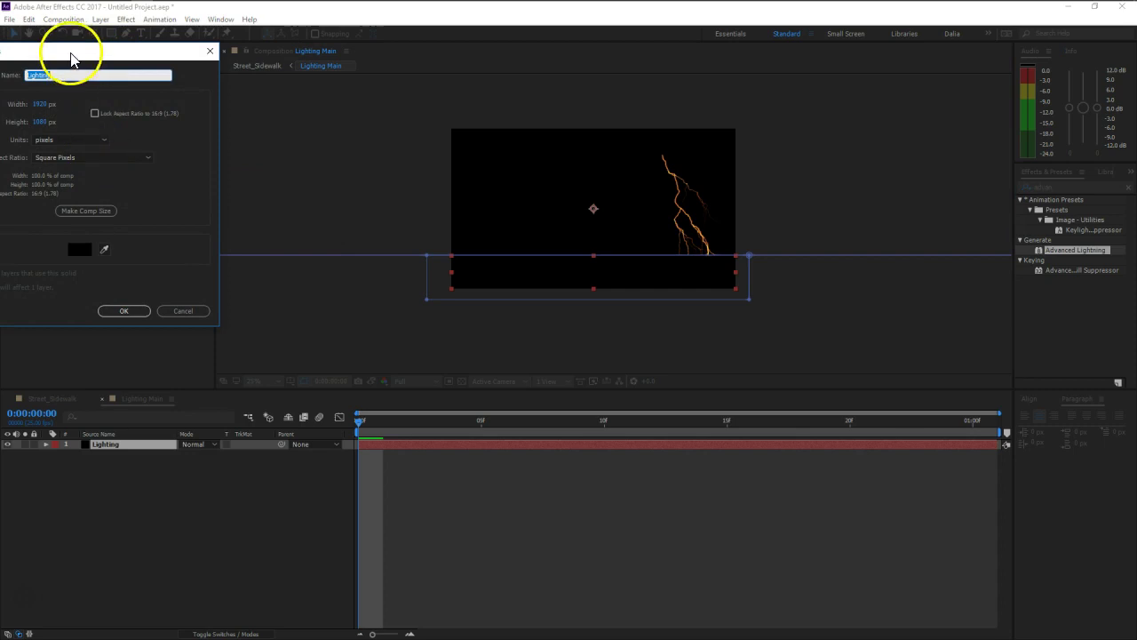
left_click_drag(71, 58, 262, 78)
left_click(228, 141)
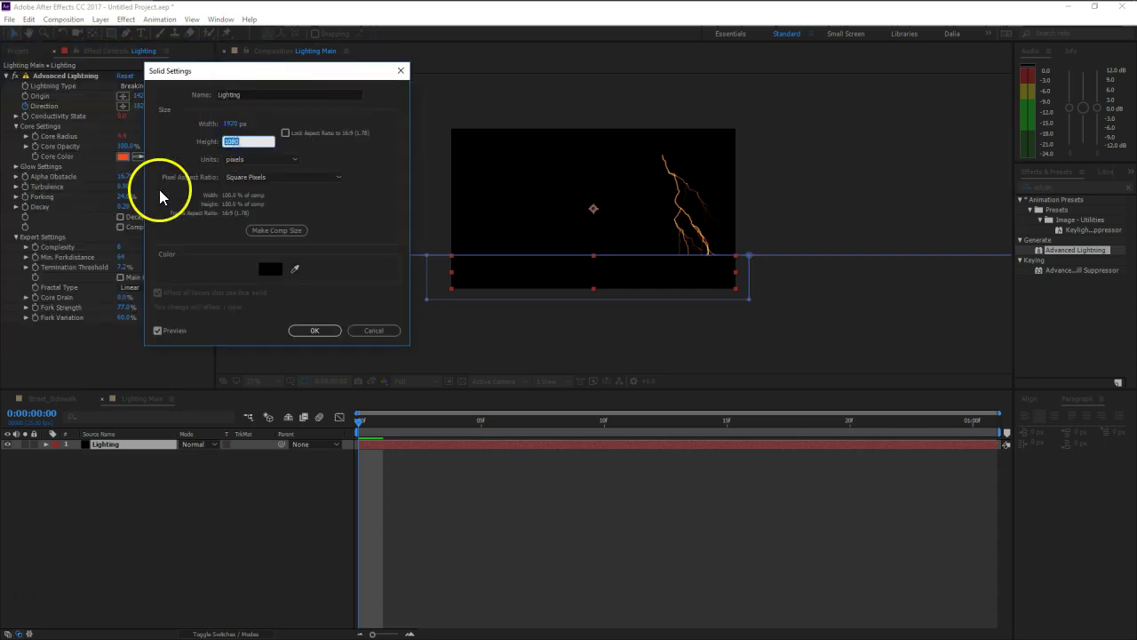
type("2048")
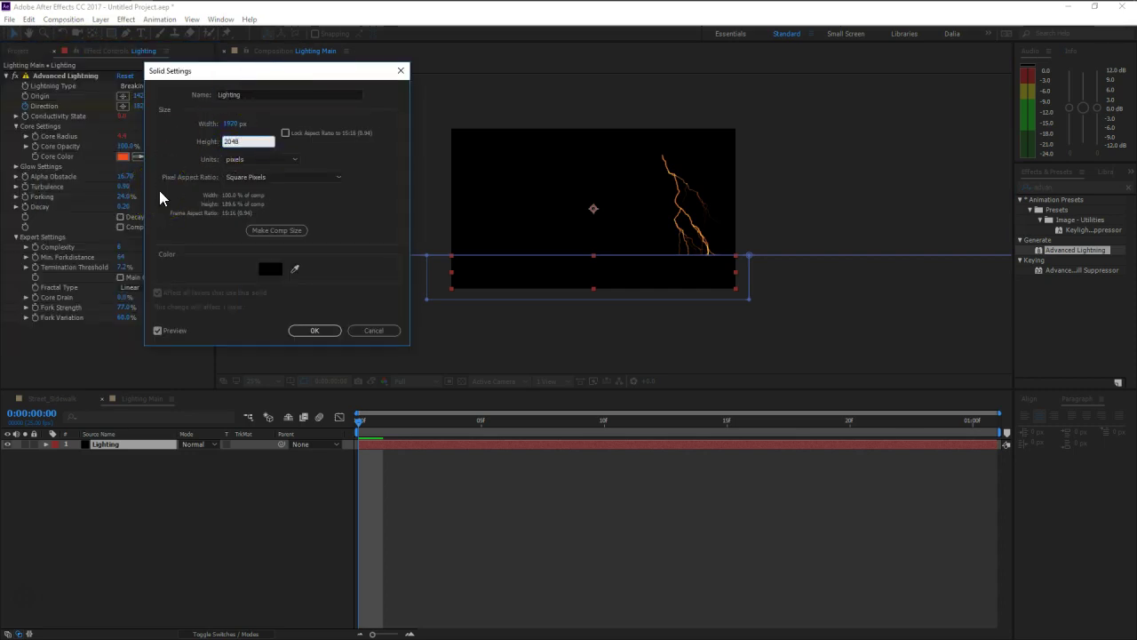
left_click(308, 330)
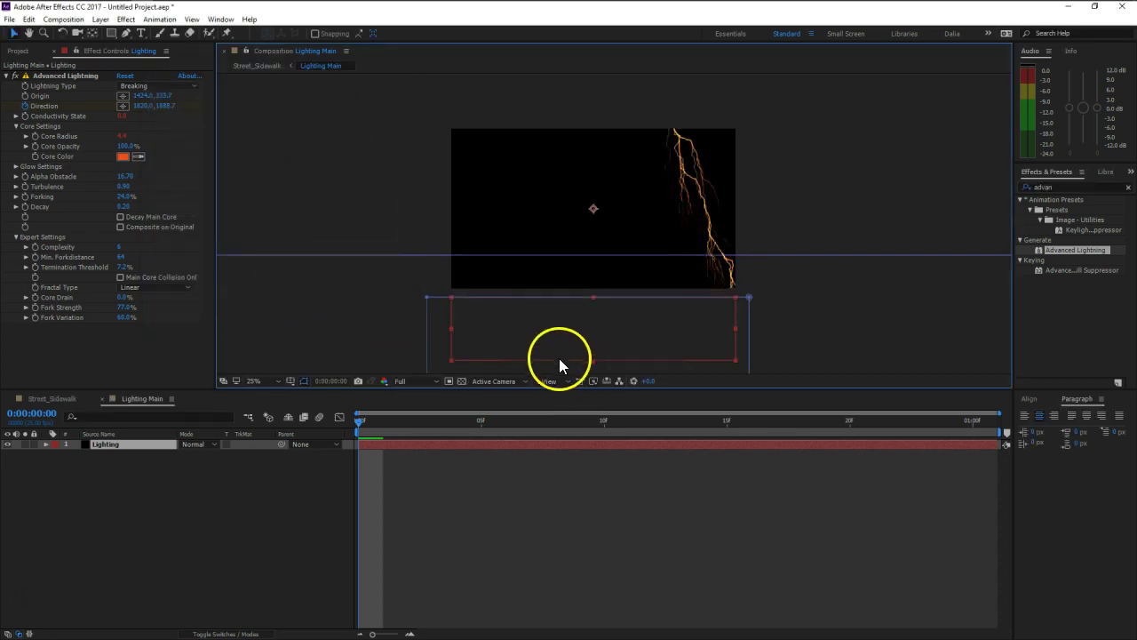
- Move the Lighting layer's mask up so its top edge meets the guide, and check the bolt in Street_Sidewalk
key("space")
left_click_drag(635, 316, 611, 281)
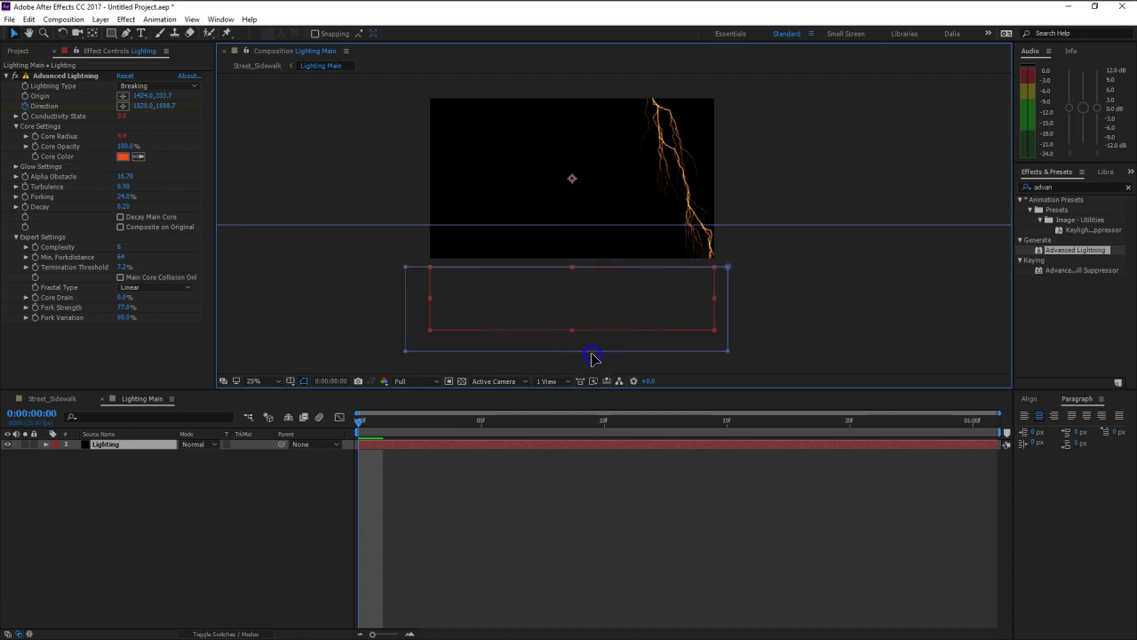
key("period")
left_click_drag(600, 334, 599, 248)
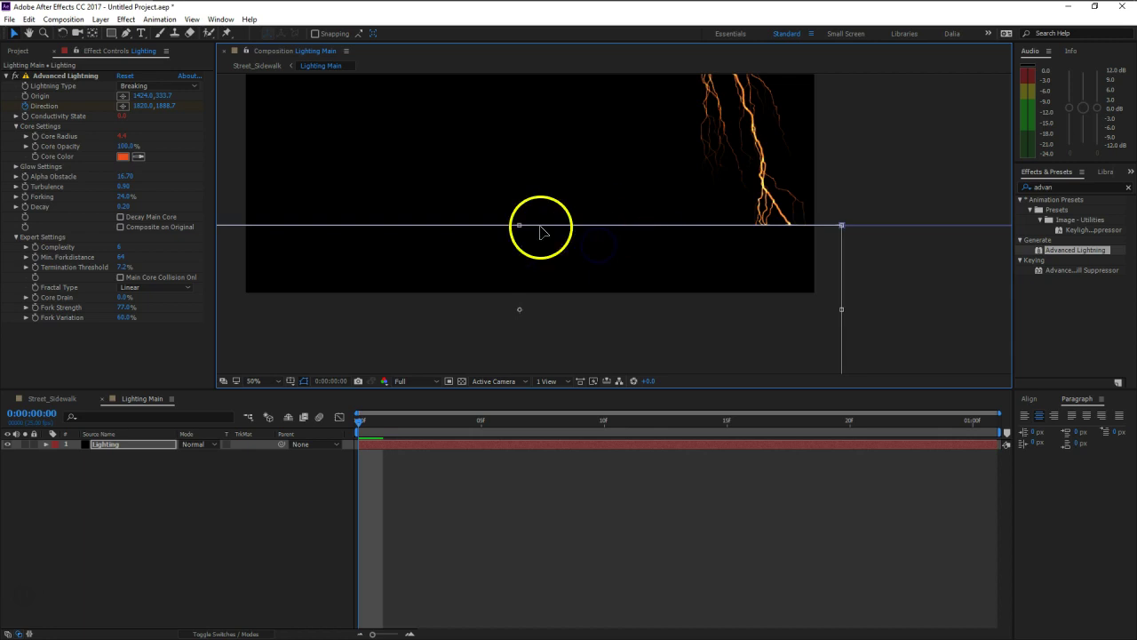
key("comma")
key("period")
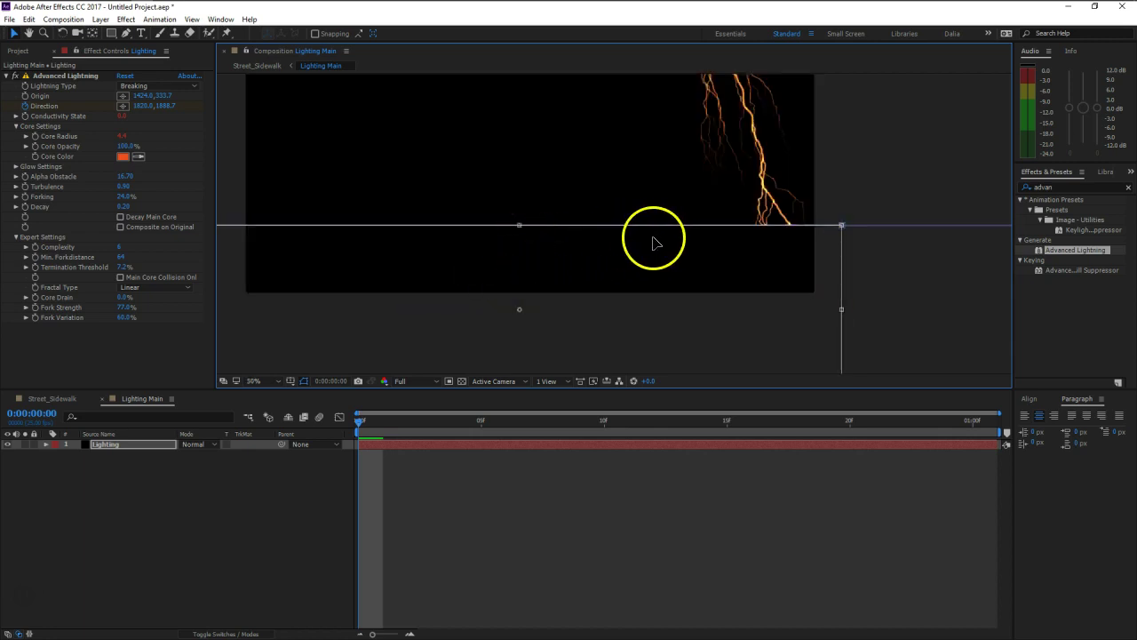
left_click(69, 396)
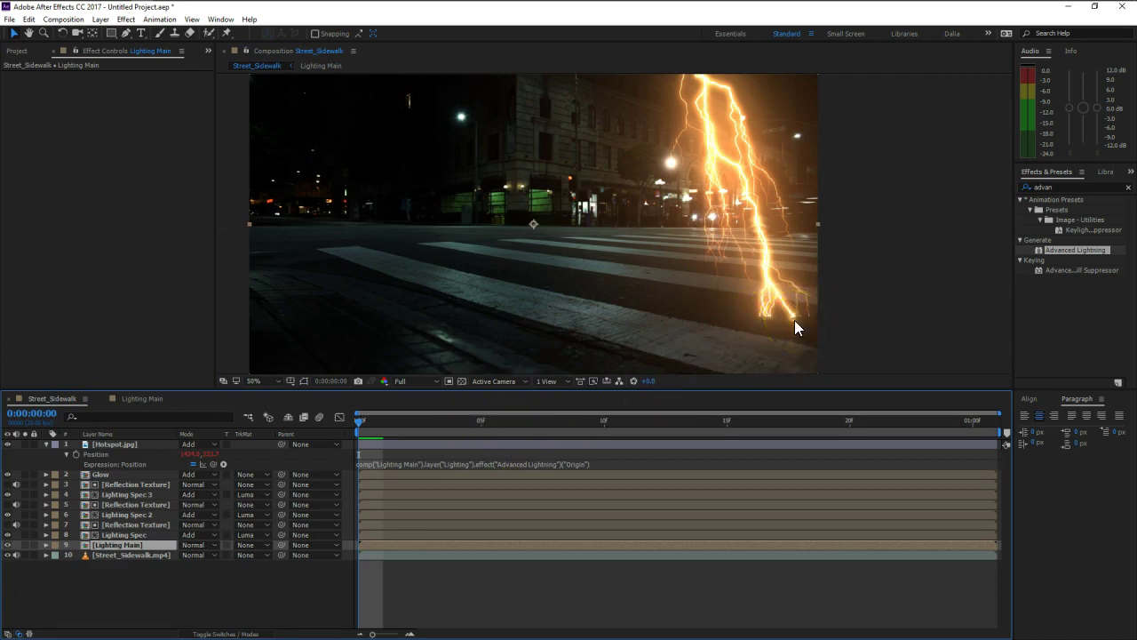
- Return to the Lighting Main composition and set Mask 1 of the Lighting layer to None
left_click(139, 405)
scroll(521, 256, "down", 1)
left_click_drag(622, 183, 599, 241)
left_click(133, 445)
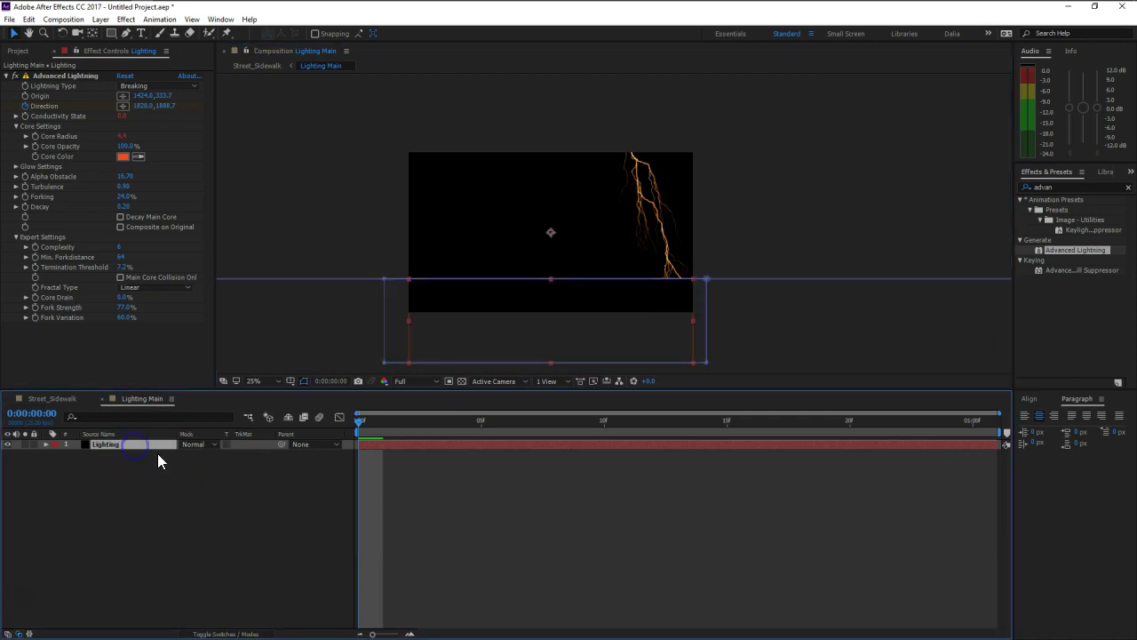
key("m")
left_click(190, 454)
left_click(209, 467)
- Reposition the Advanced Lightning points, placing Origin at about 1028, 782 and Direction at about 1180, 1701, and reveal the layer's keyframed properties
left_click(59, 76)
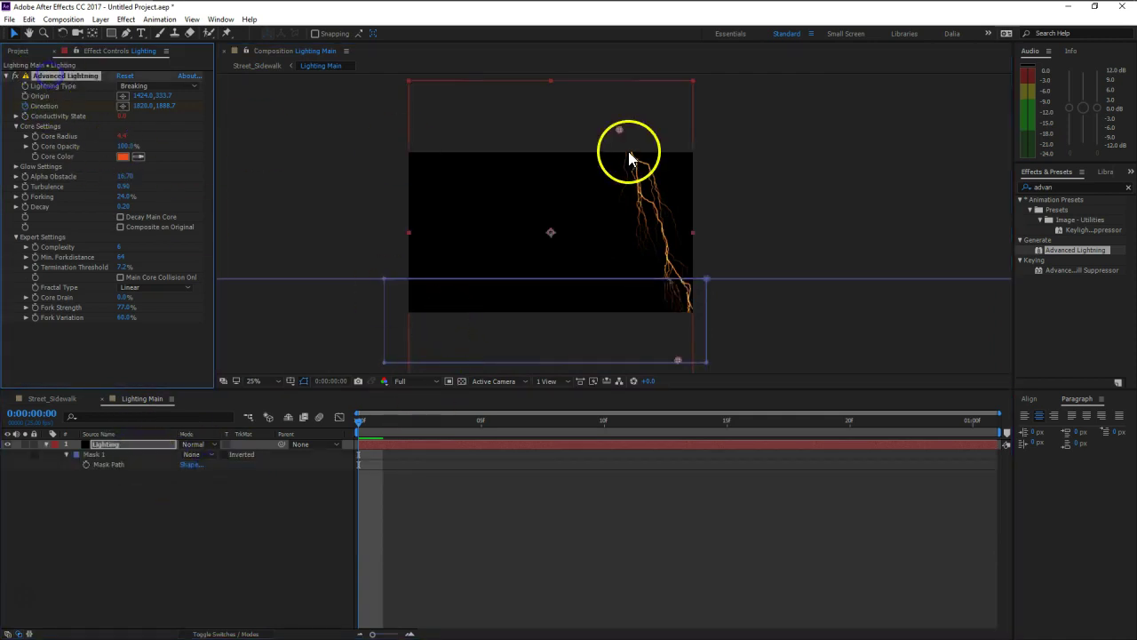
left_click_drag(620, 130, 562, 197)
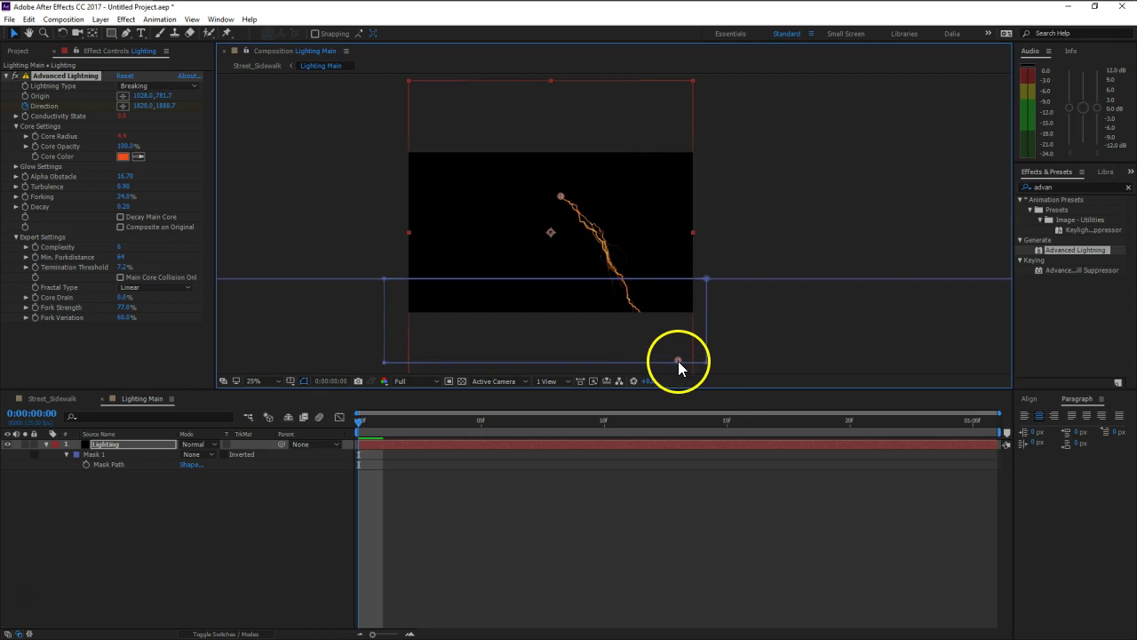
left_click_drag(678, 360, 578, 335)
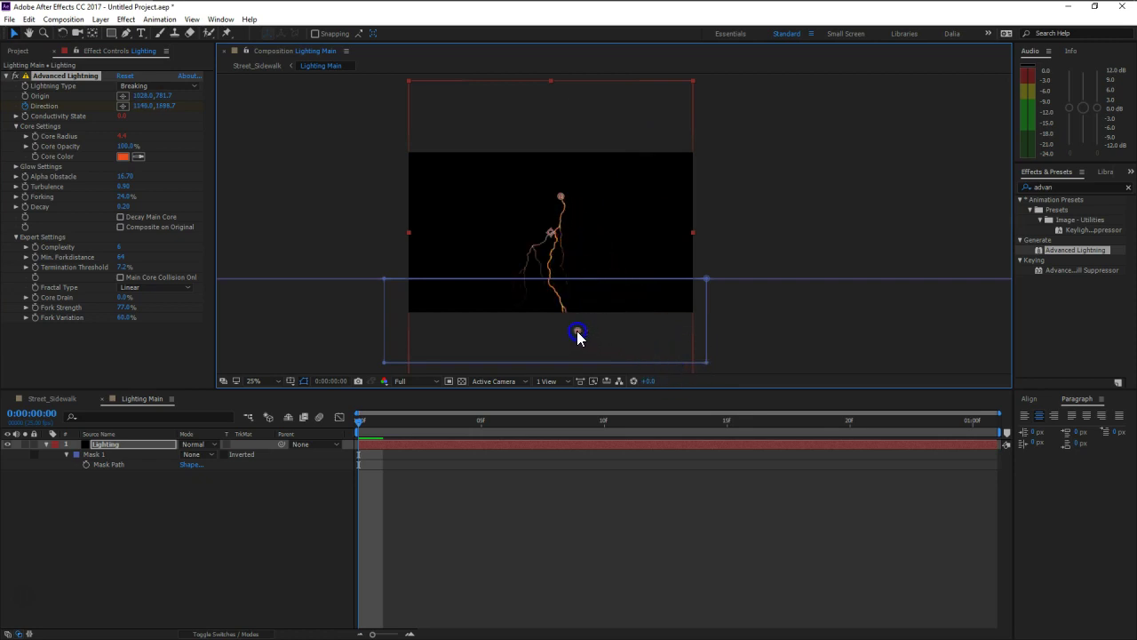
key("u")
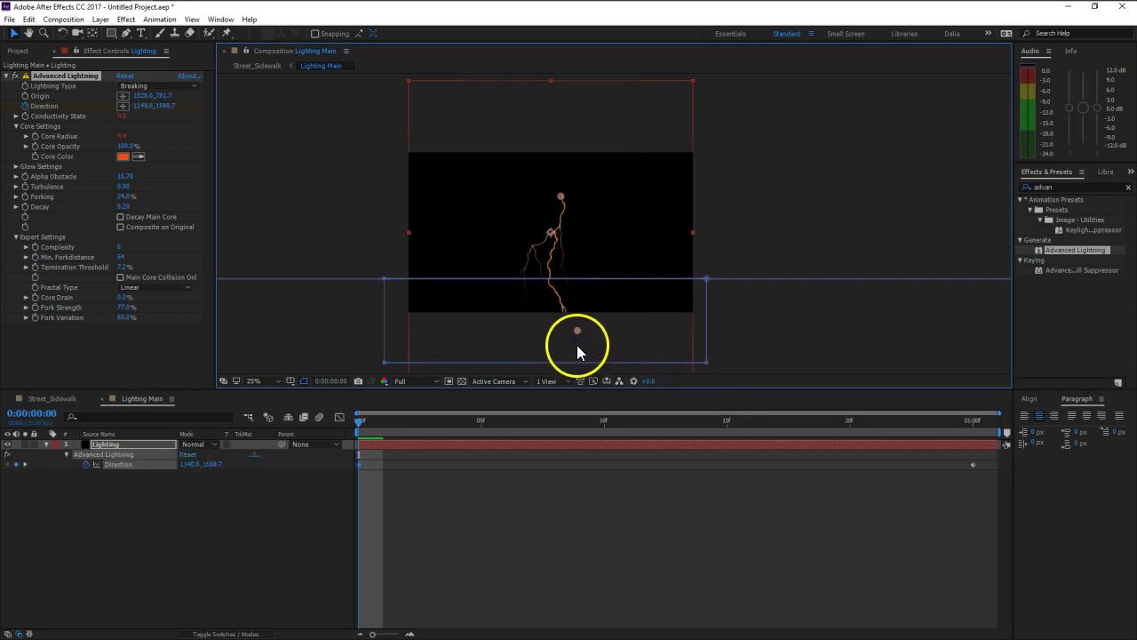
left_click_drag(575, 331, 584, 336)
left_click(491, 382)
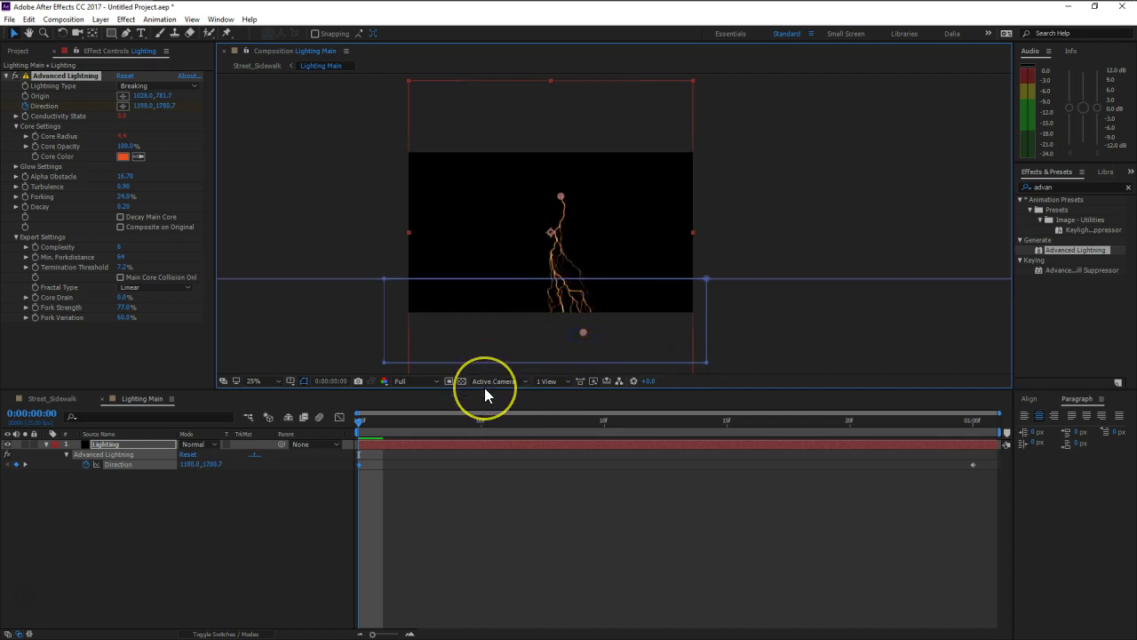
- Enable keyframing for the Advanced Lightning Origin at the first frame and deselect the layer
left_click(145, 501)
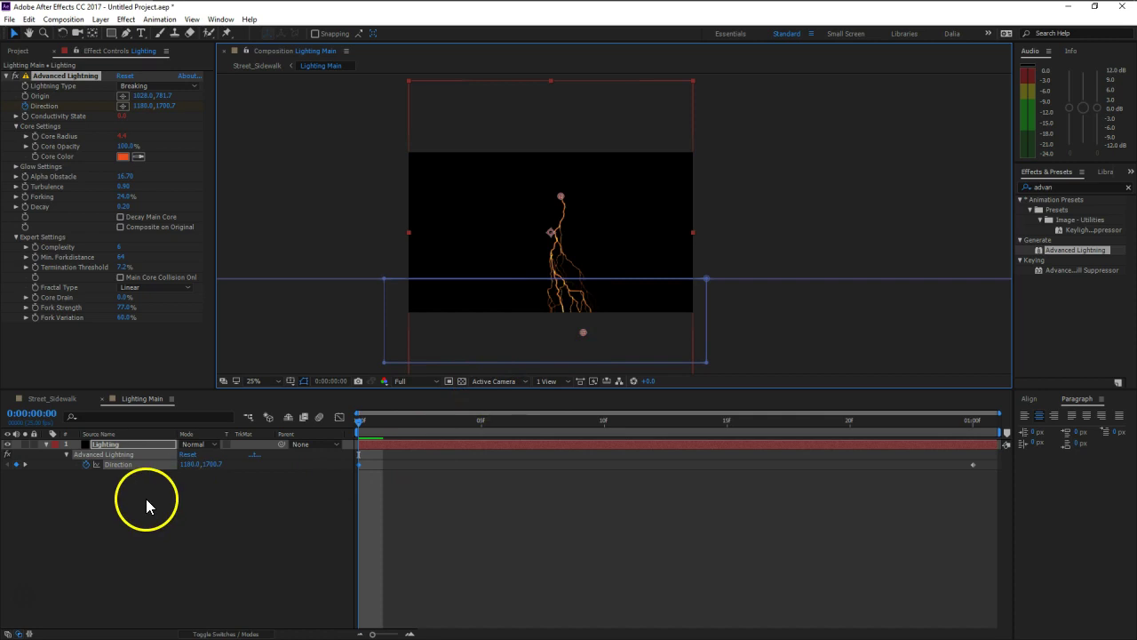
left_click(52, 139)
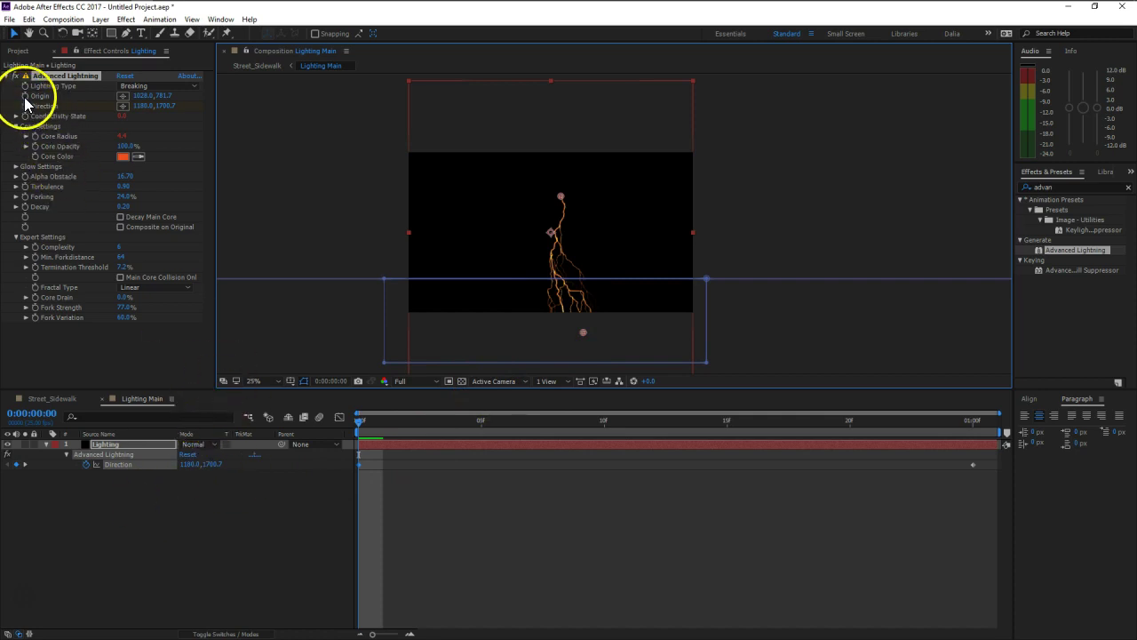
left_click(32, 104)
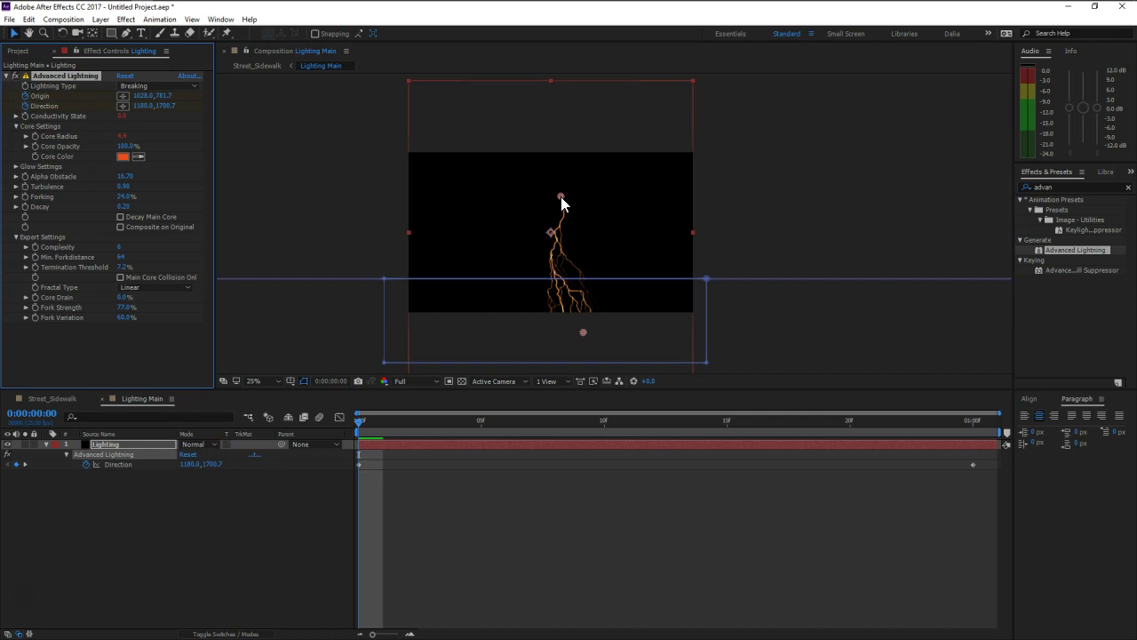
left_click(349, 136)
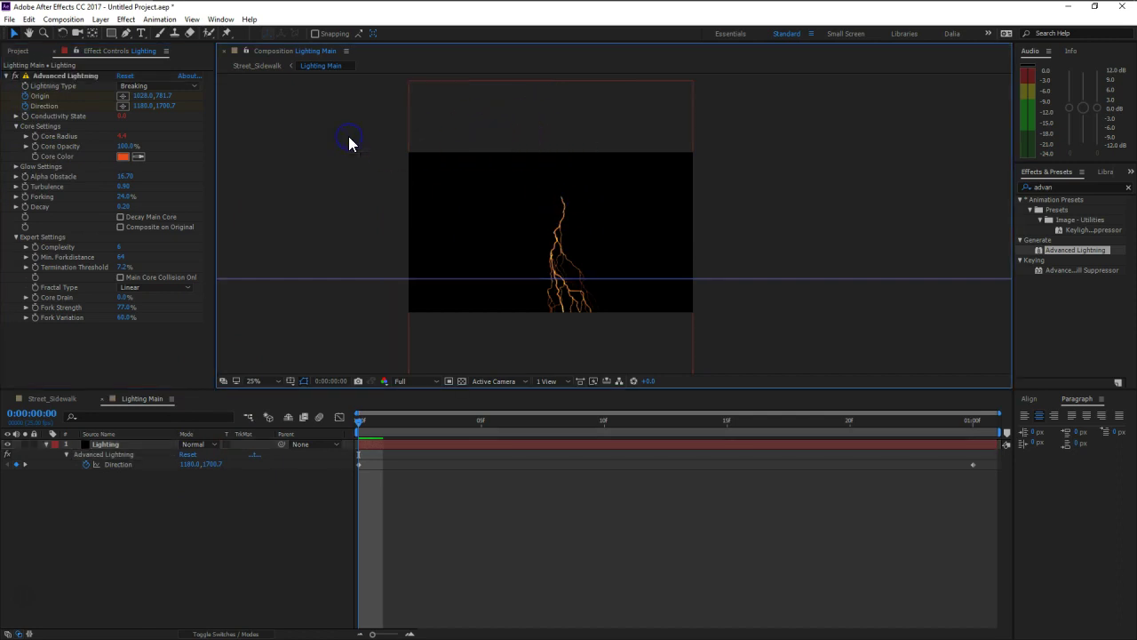
- Add a second horizontal guide at the height of the bolt's origin, hiding the rulers once it is placed
key("ctrl+r")
left_click_drag(542, 82, 613, 198)
key("ctrl+r")
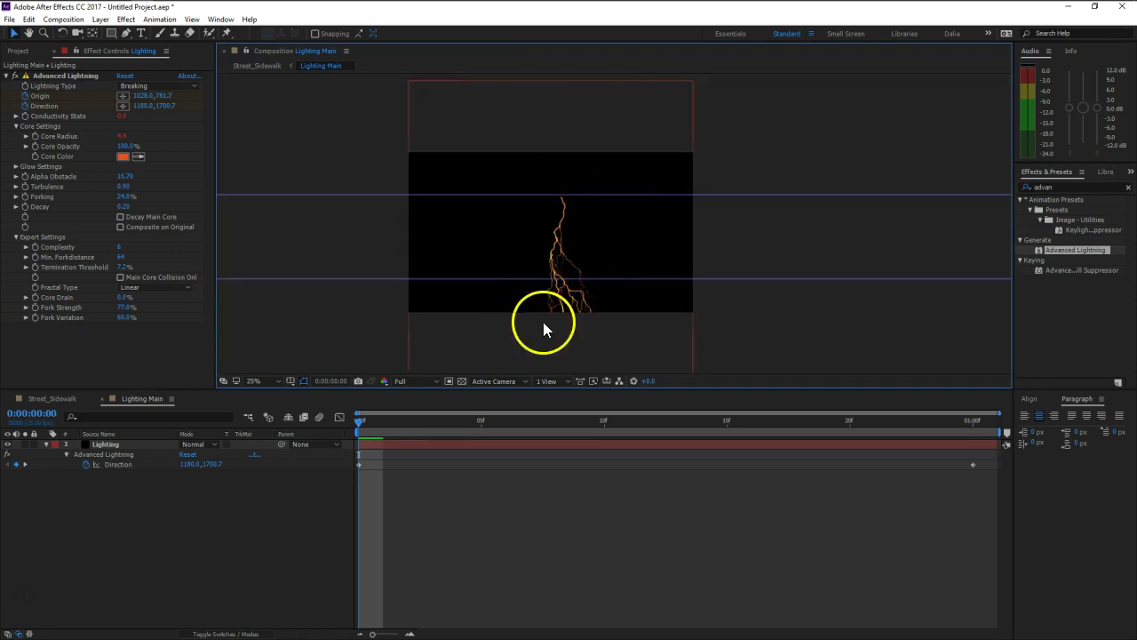
- Set first-frame keyframes for the Lighting layer's Mask Path and Position, and reveal all its keyframed properties
left_click(119, 446)
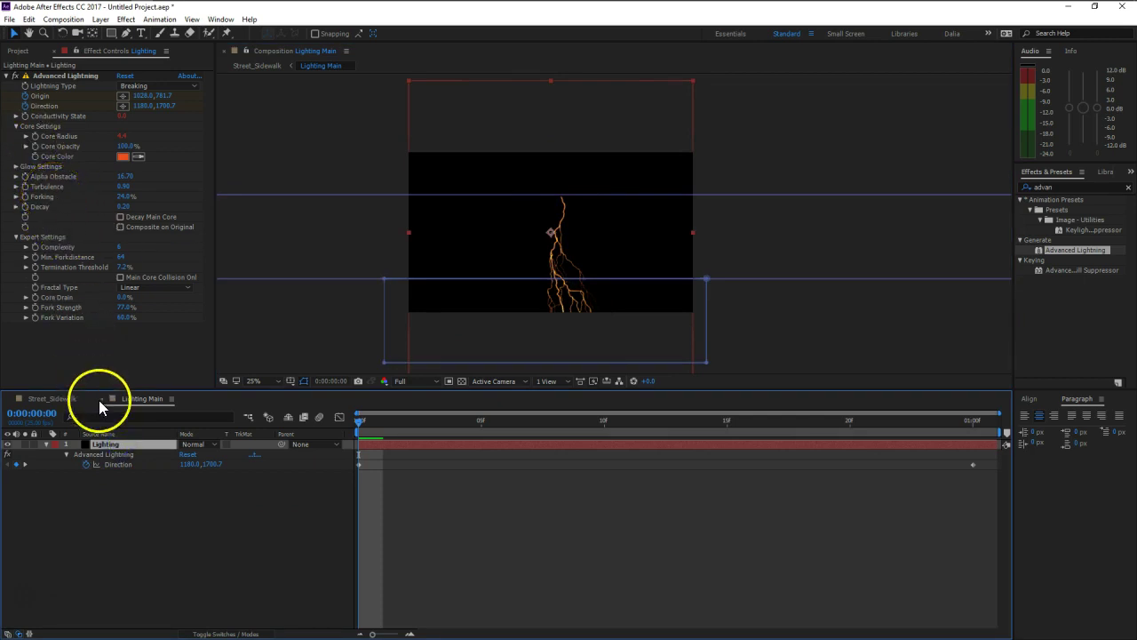
key("m")
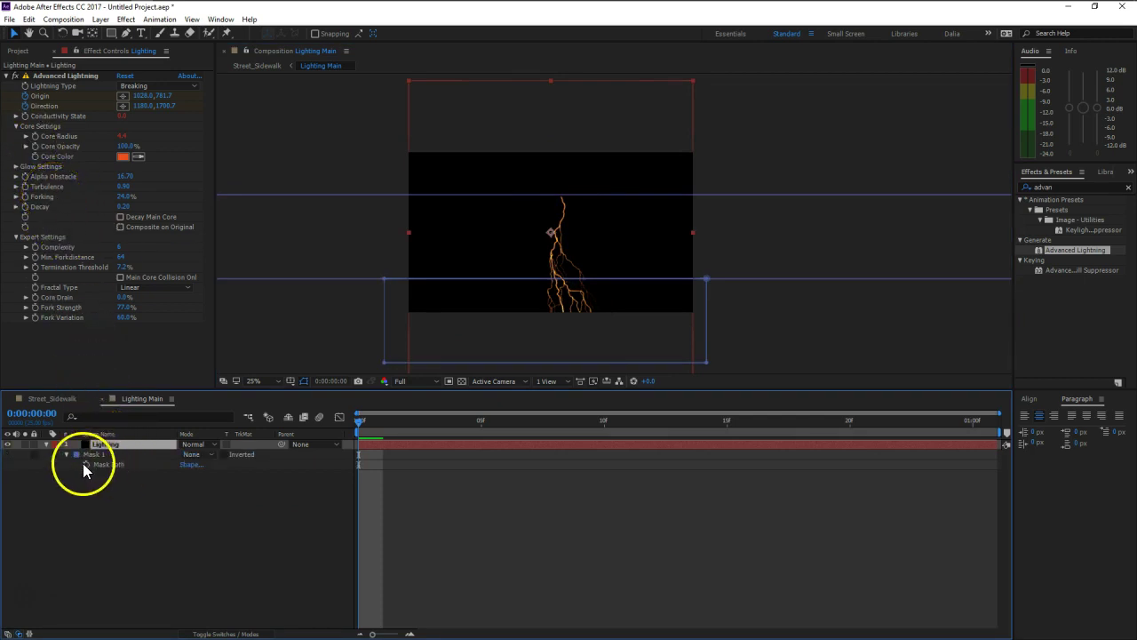
left_click(86, 464)
key("p")
left_click(99, 479)
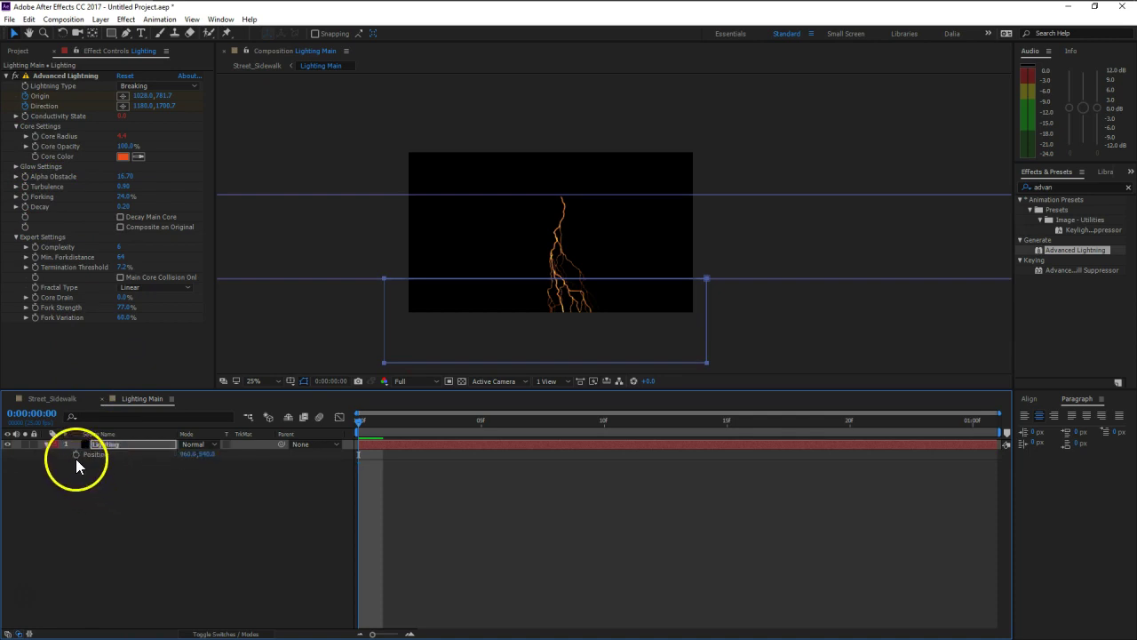
left_click(75, 454)
key("u")
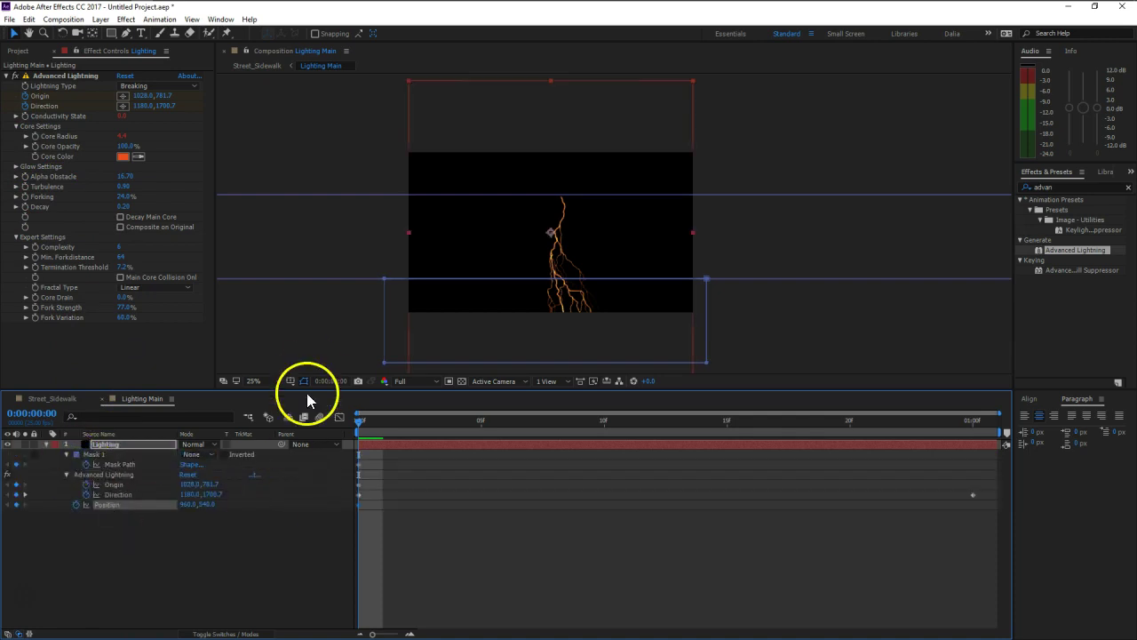
left_click(282, 562)
- At 0:00:01:00, move the Lighting layer straight down to a Position of 960, 1024
left_click_drag(363, 423, 1013, 431)
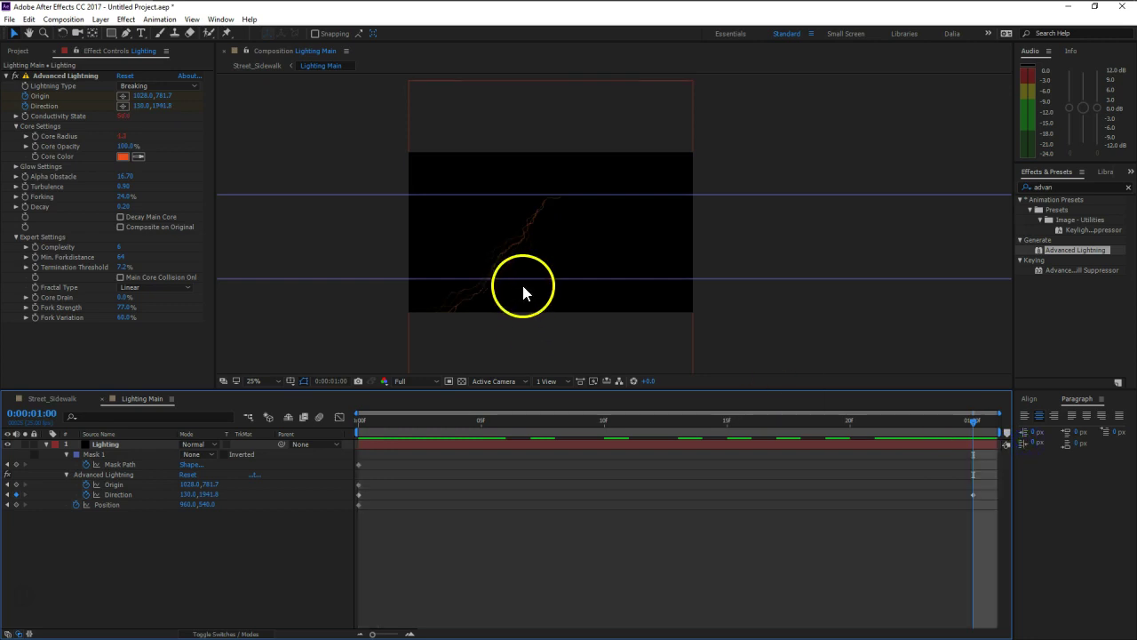
left_click(105, 444)
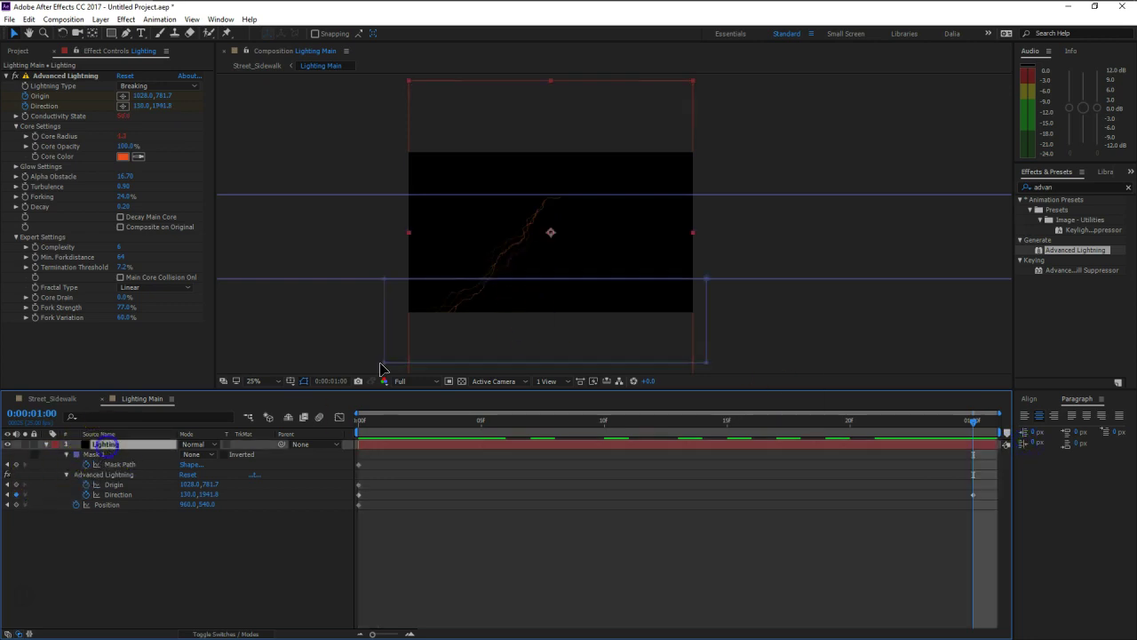
left_click_drag(522, 106, 525, 178)
- At 0:00:01:00, move the Advanced Lightning Origin up to the upper guide, at about 968, 284
left_click(131, 443)
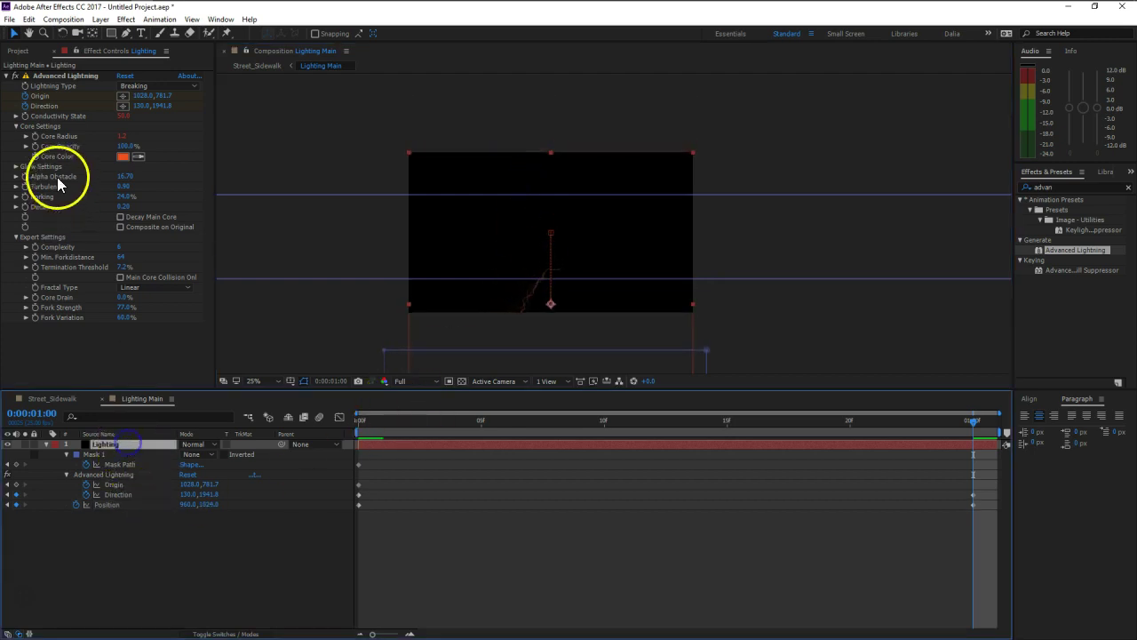
left_click(49, 77)
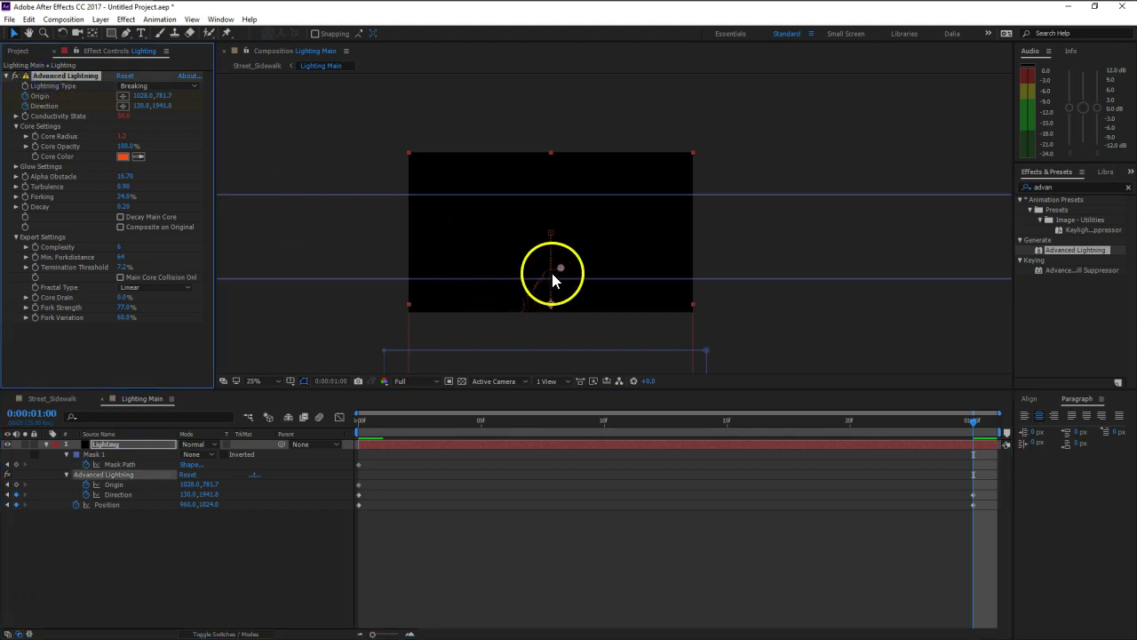
left_click_drag(561, 267, 552, 194)
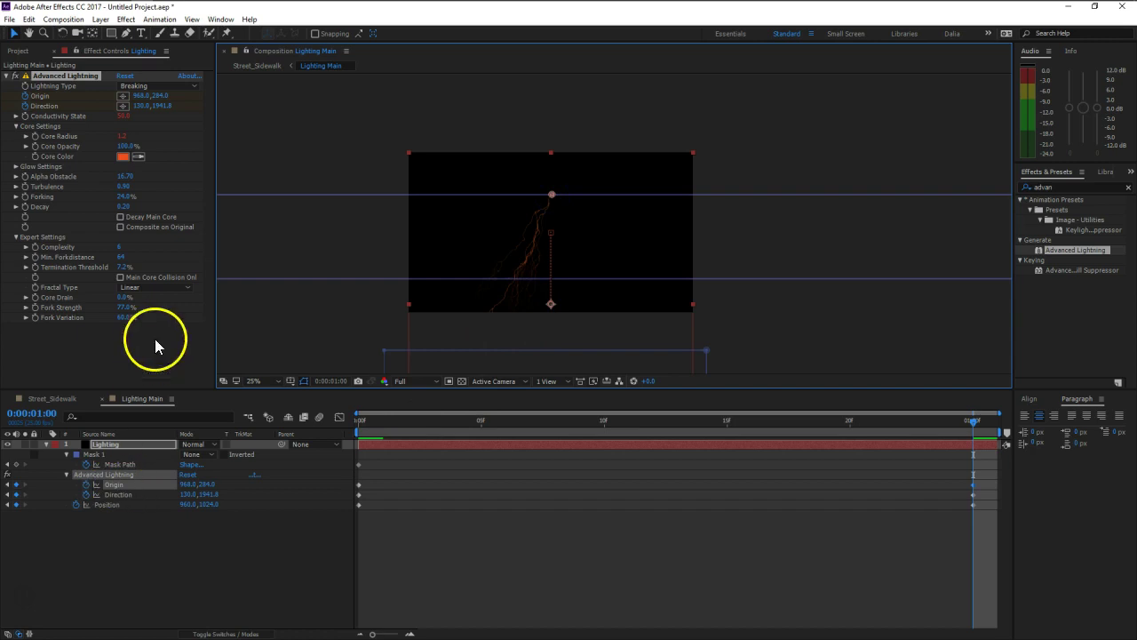
left_click_drag(619, 310, 598, 210)
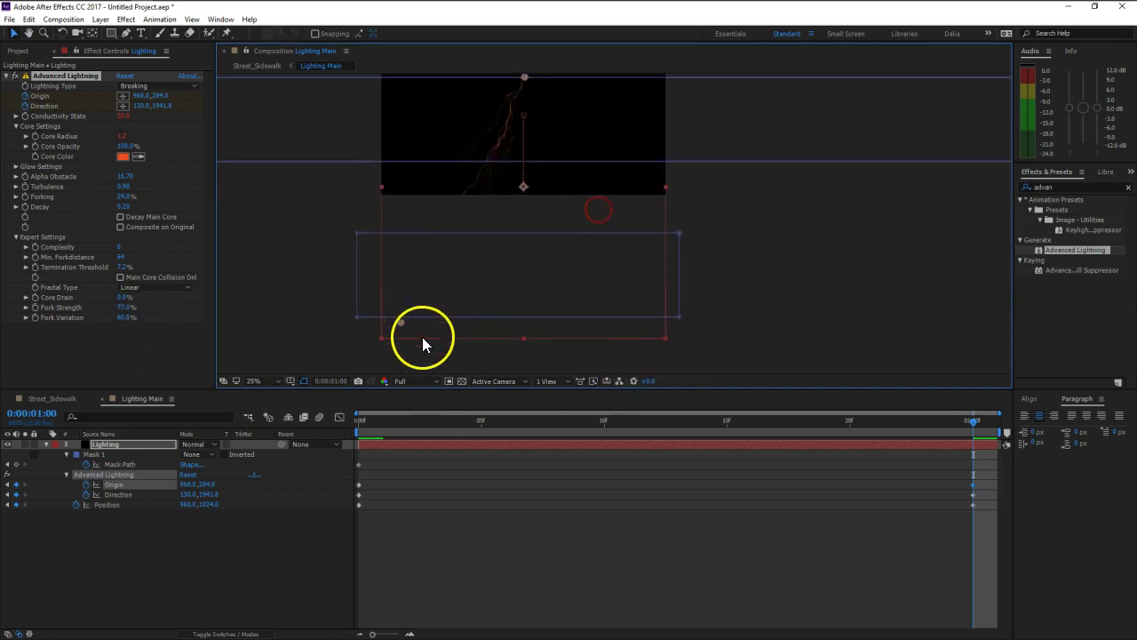
- At 0:00:01:00, move the Advanced Lightning Direction to about 946, 852 on the lower guide and align the mask's upper edge with that guide
left_click_drag(402, 323, 523, 167)
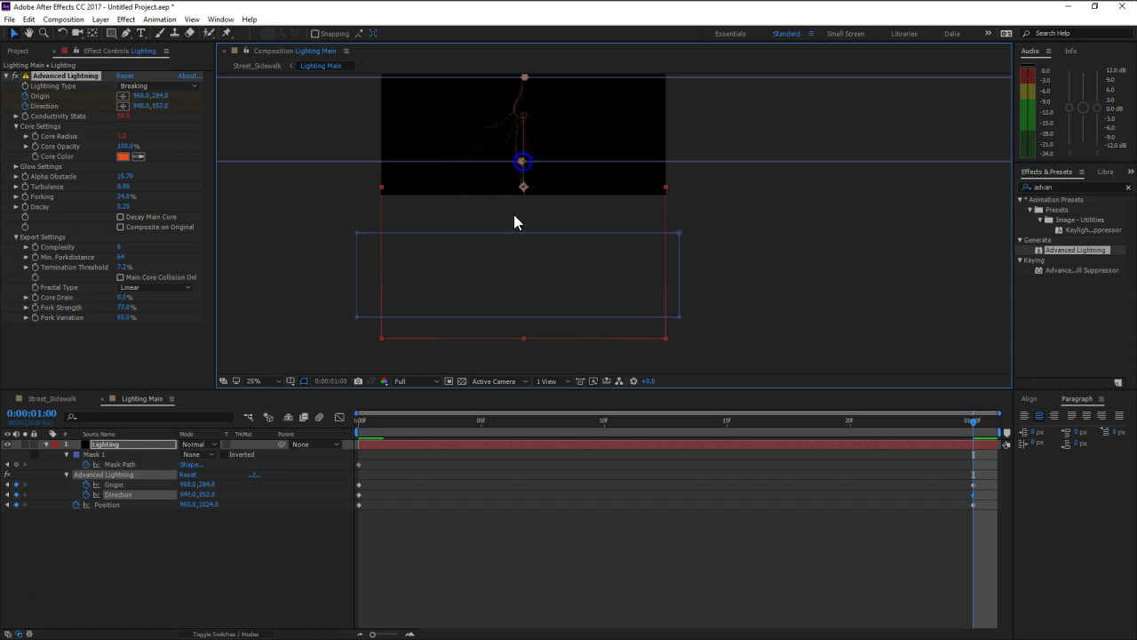
double_click(437, 318)
left_click_drag(480, 290, 478, 219)
scroll(462, 183, "up", 4)
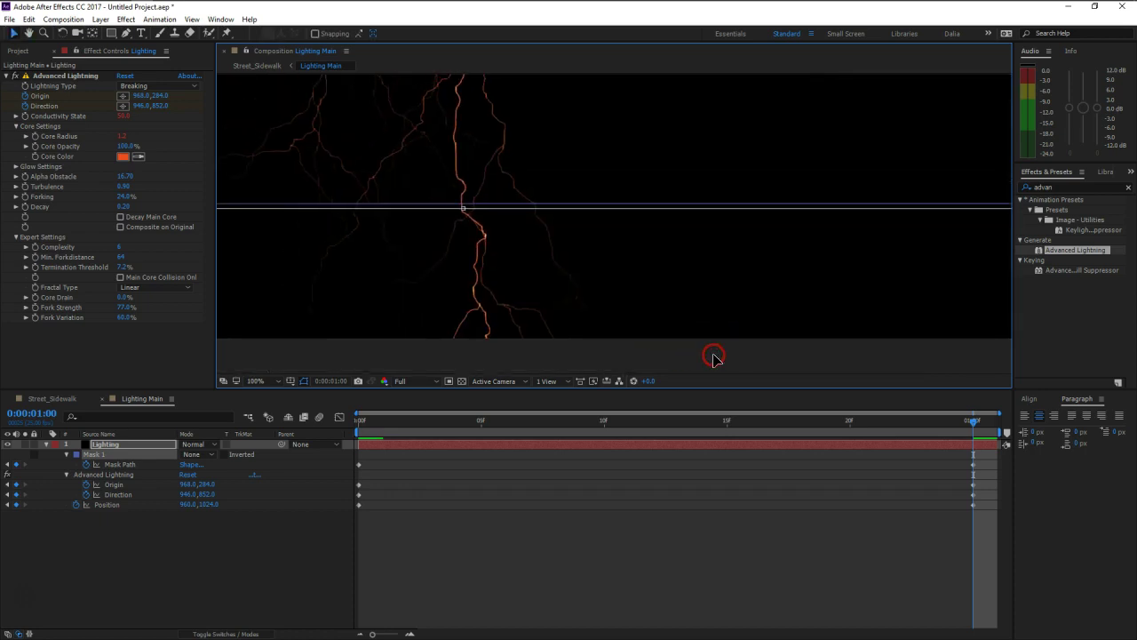
key("Up")
key("Up")
key("Up")
key("Up")
key("Up")
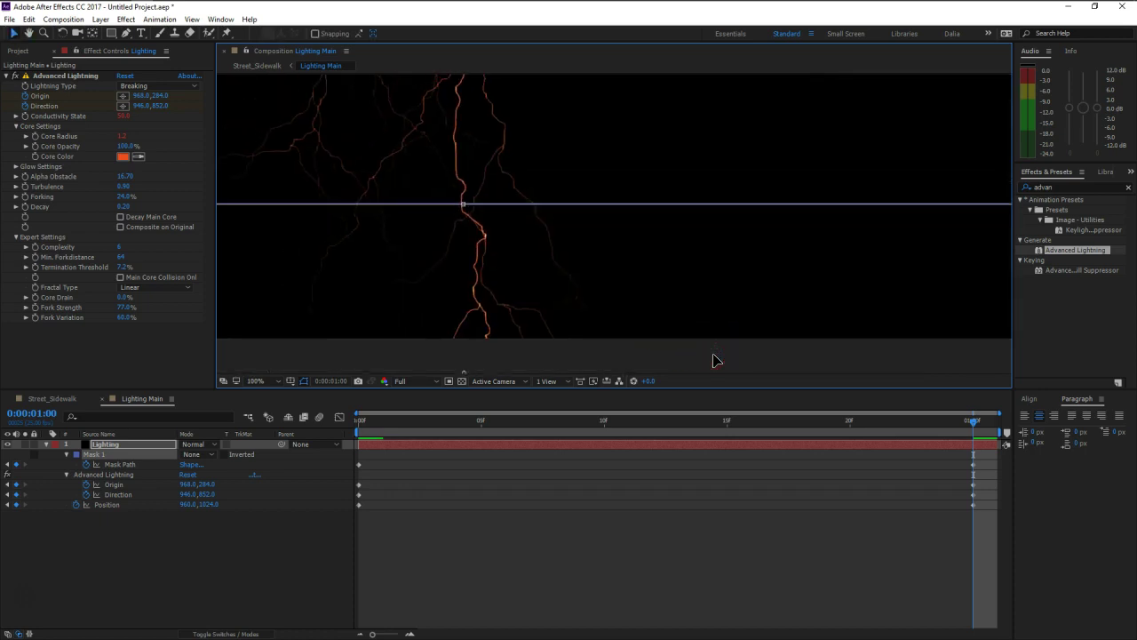
scroll(589, 285, "down", 4)
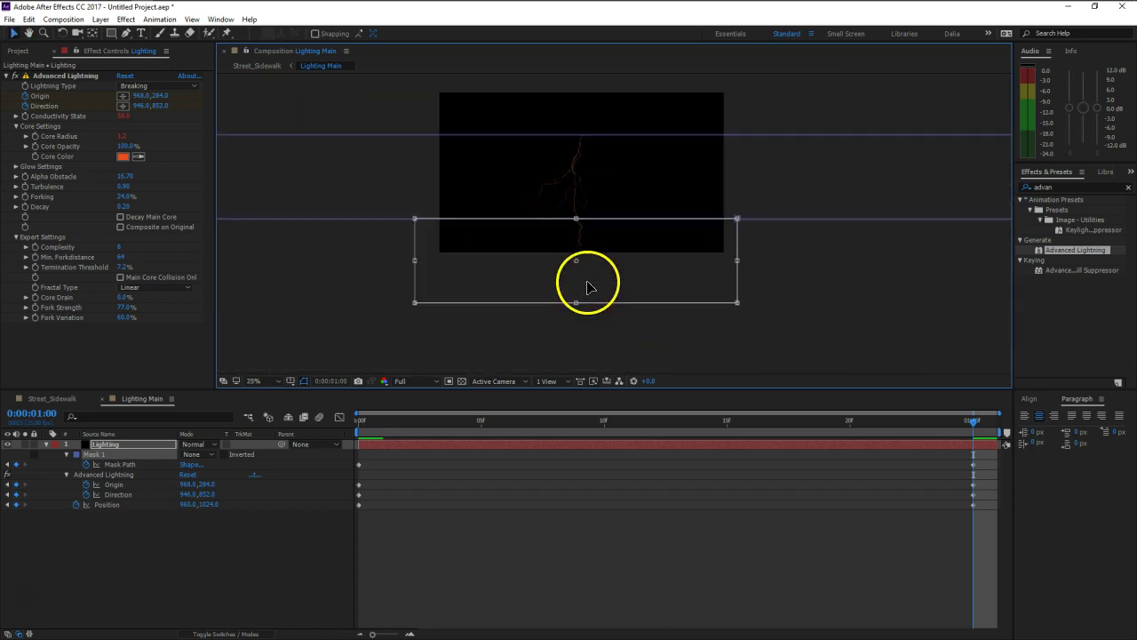
- Remove both horizontal guides and set the Lighting layer's Mask 1 mode to Add
left_click(220, 565)
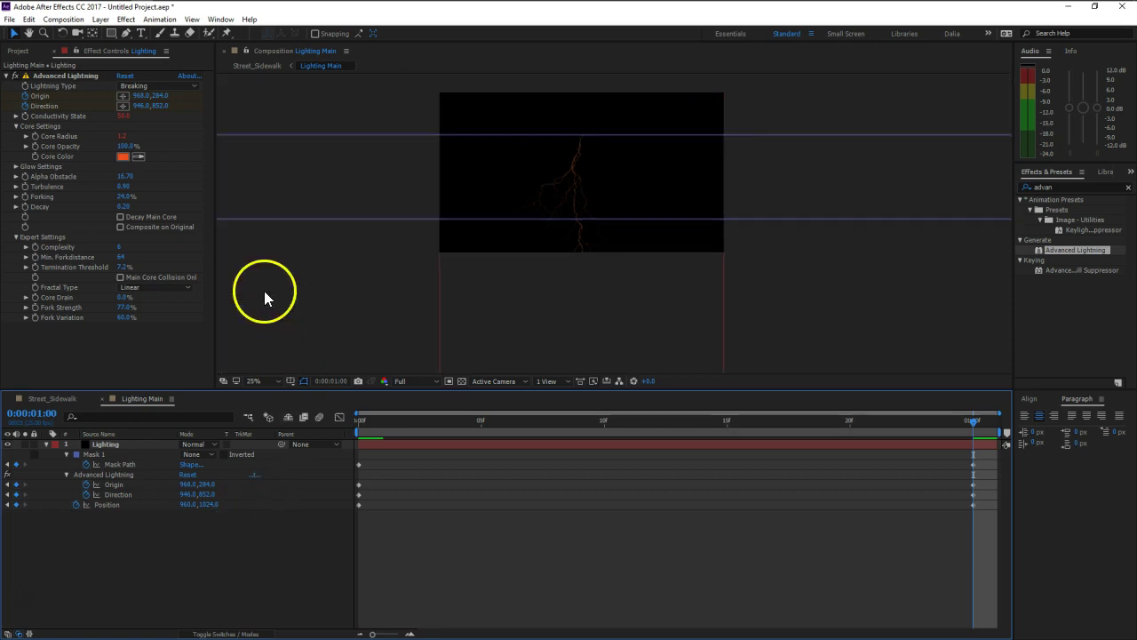
left_click_drag(343, 220, 343, 80)
left_click_drag(360, 139, 381, 50)
left_click(191, 454)
left_click(200, 475)
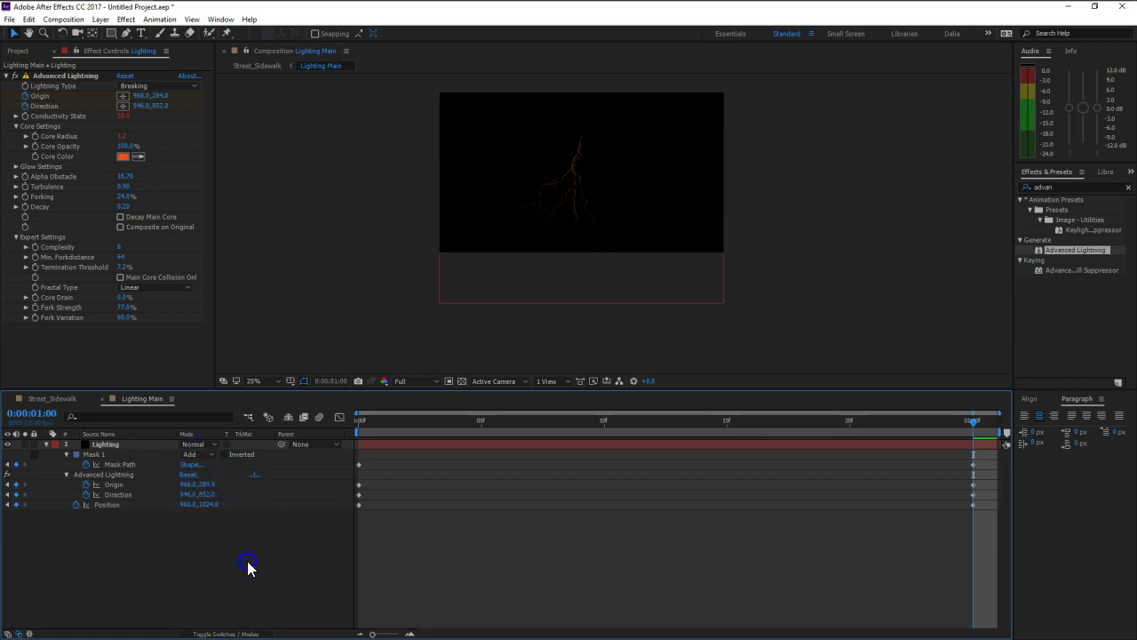
- Inspect the masked bolt in Lighting Main, scrubbing from the first frame to 0:00:00:23
left_click(591, 177)
scroll(569, 199, "up", 2)
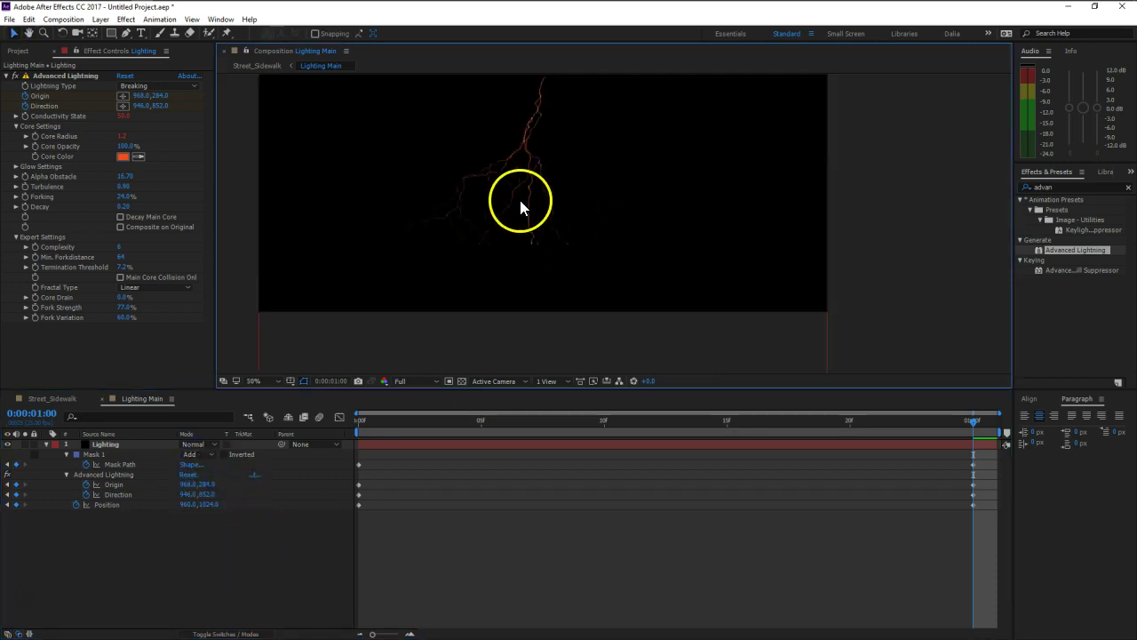
left_click_drag(520, 207, 589, 236)
left_click_drag(383, 427, 327, 429)
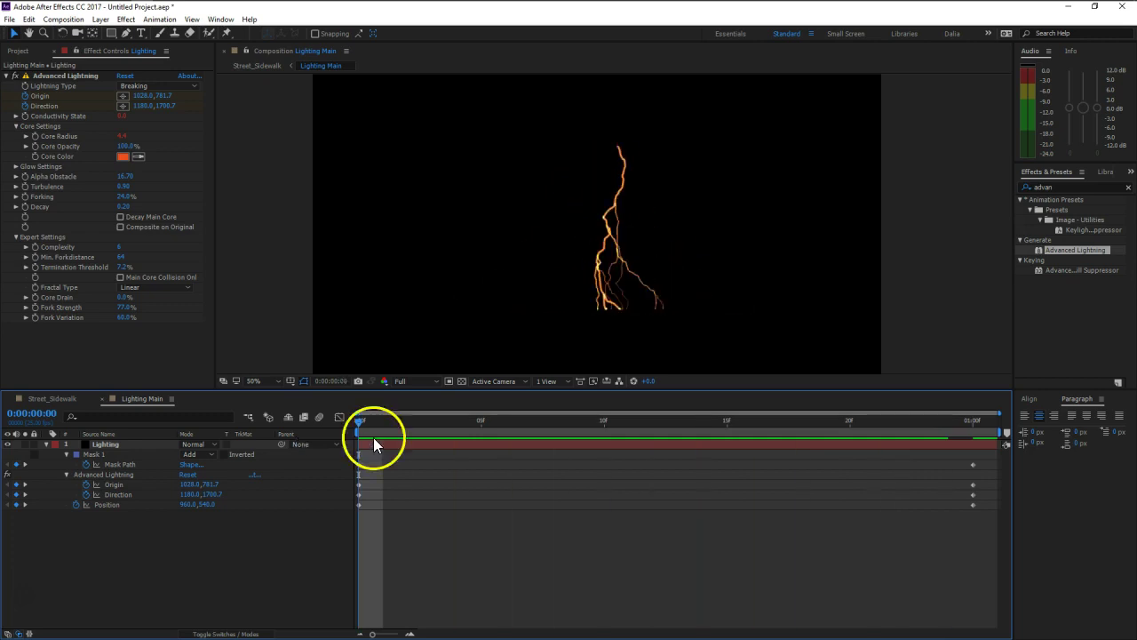
left_click_drag(445, 423, 930, 418)
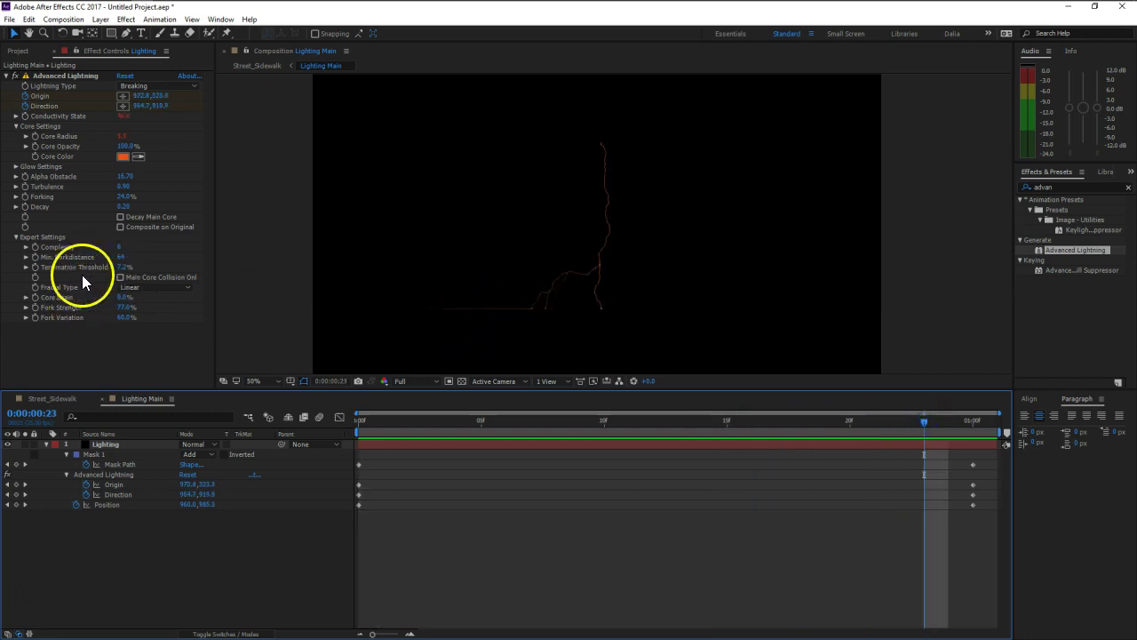
- Set the Advanced Lightning Termination Threshold to 6% with the mask outlines hidden, and collapse the Lighting layer's properties
left_click(124, 268)
type("7")
key("Return")
left_click(36, 339)
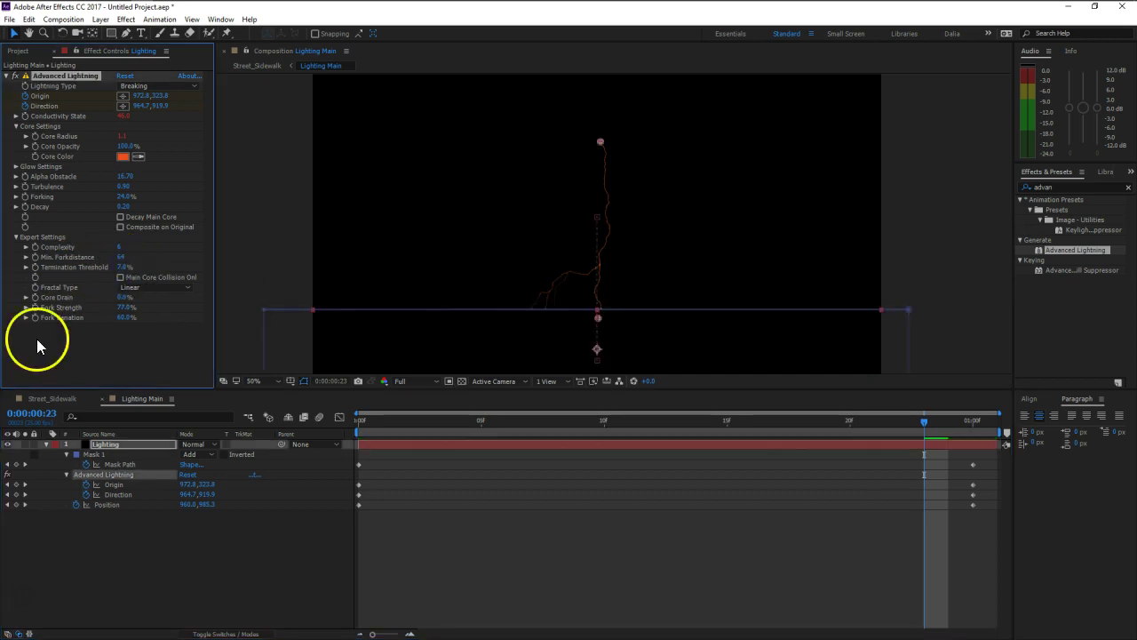
left_click(302, 382)
left_click(125, 267)
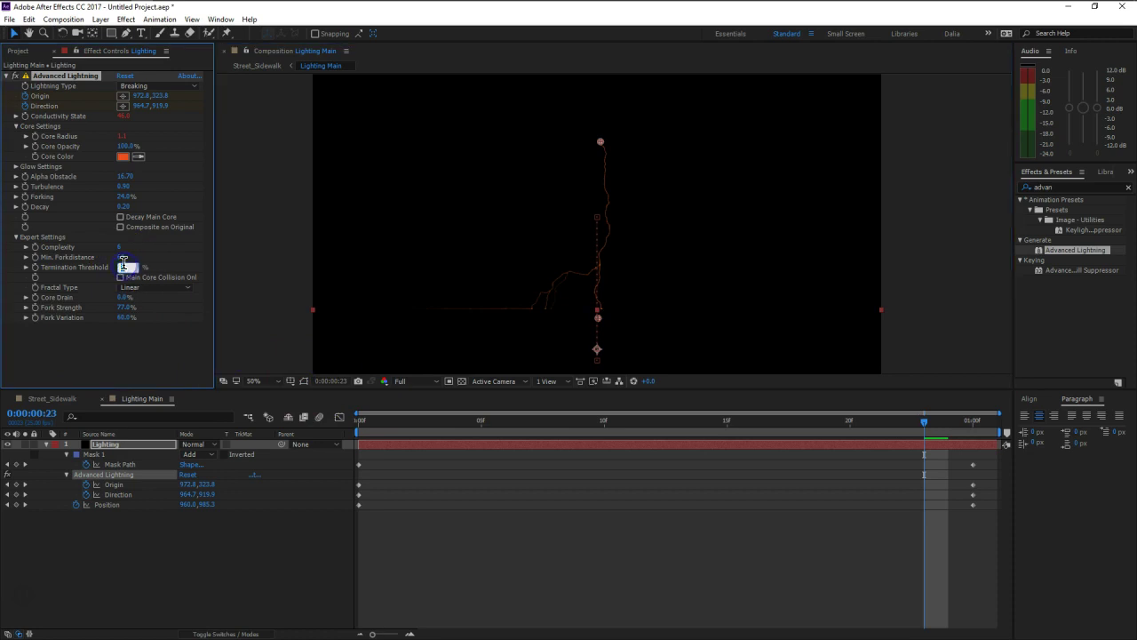
key("Return")
left_click(119, 475)
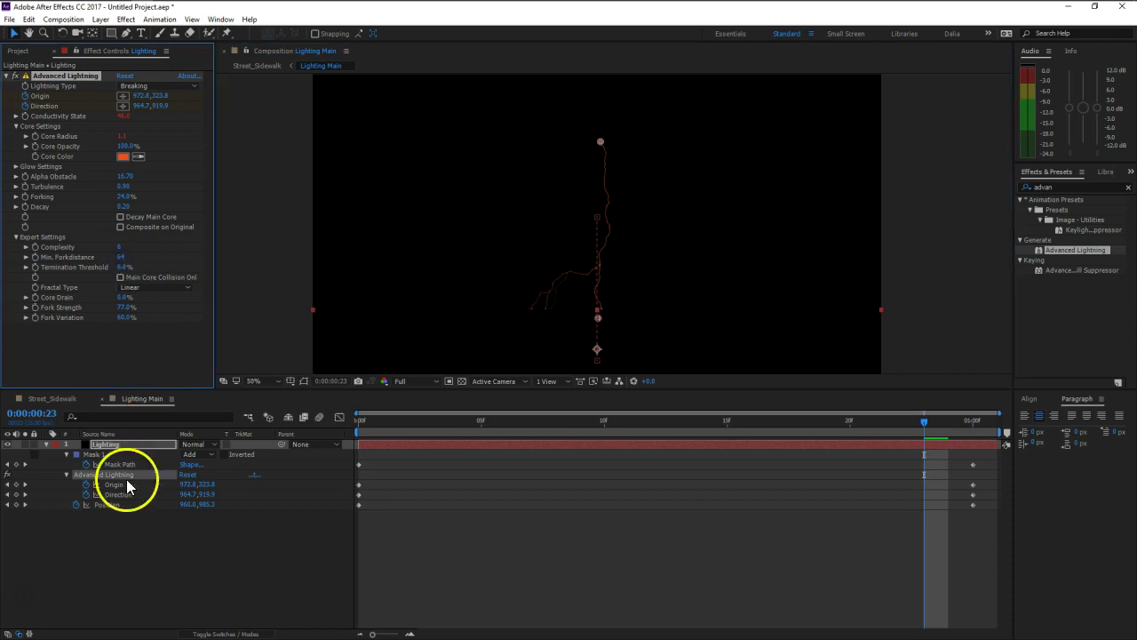
left_click(120, 560)
left_click(51, 484)
left_click(46, 445)
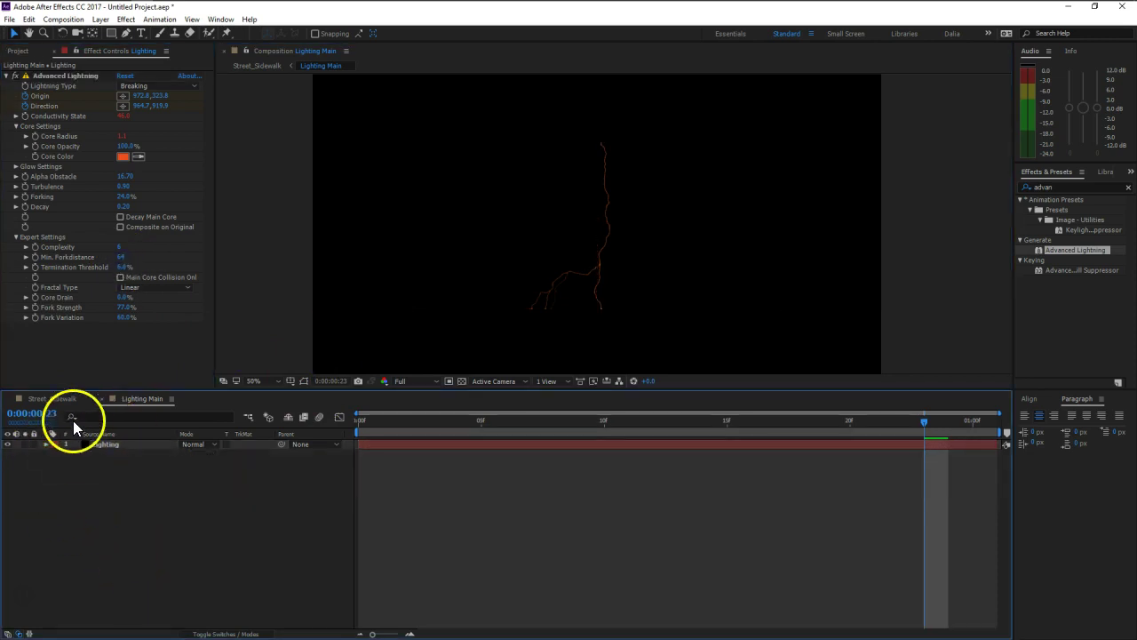
- Switch to the Street_Sidewalk composition and preview the animation from its first frame
left_click(76, 399)
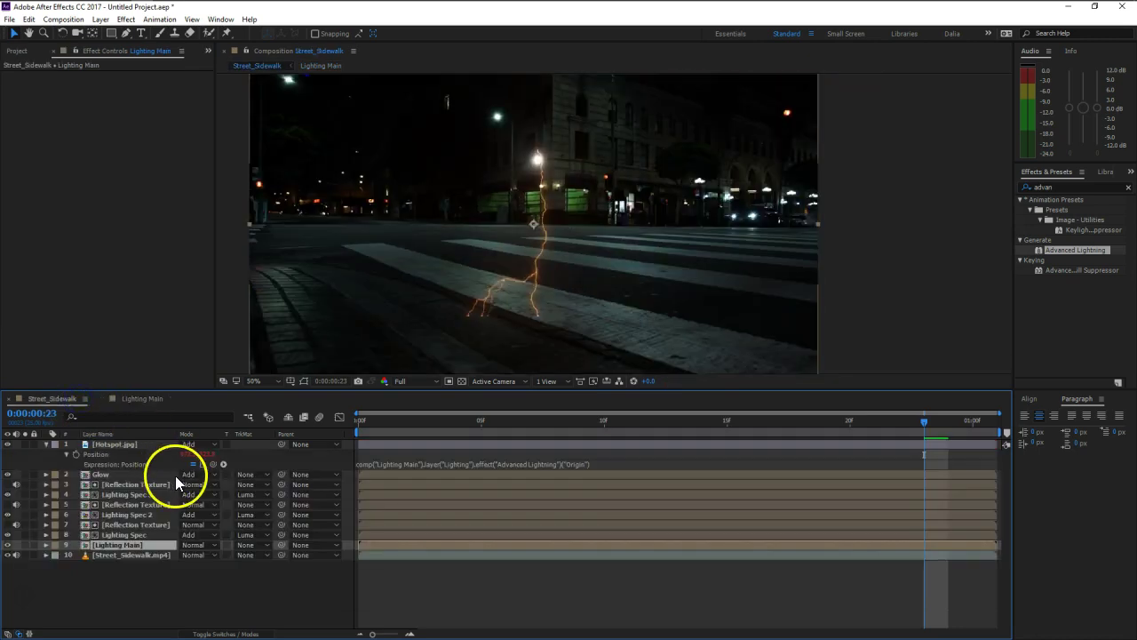
left_click_drag(472, 424, 324, 431)
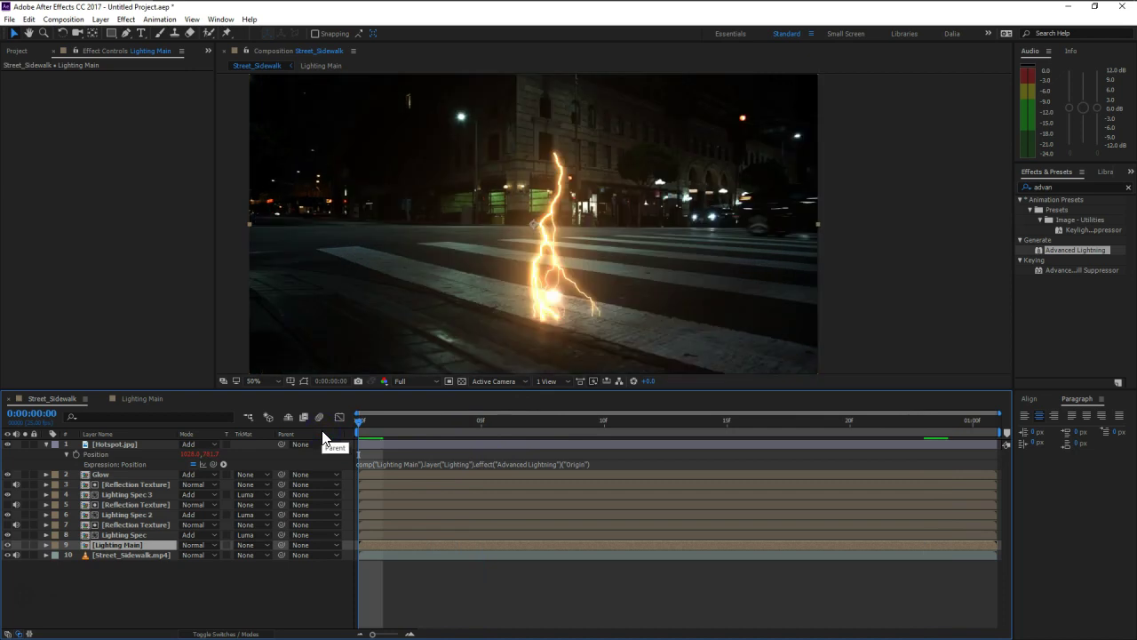
left_click(328, 435)
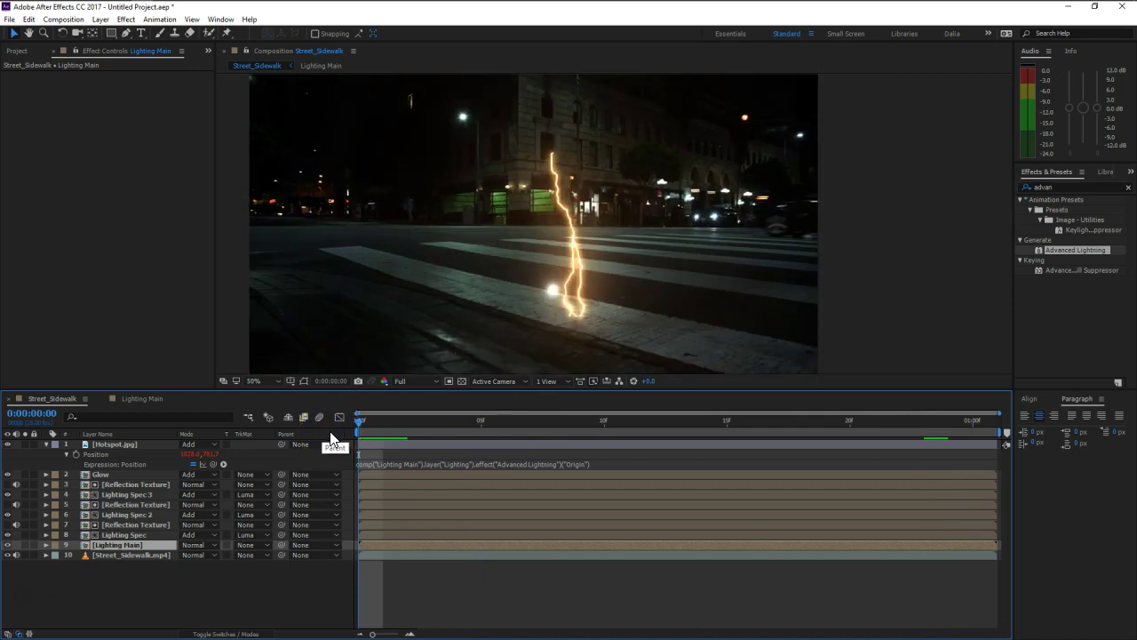
key("space")
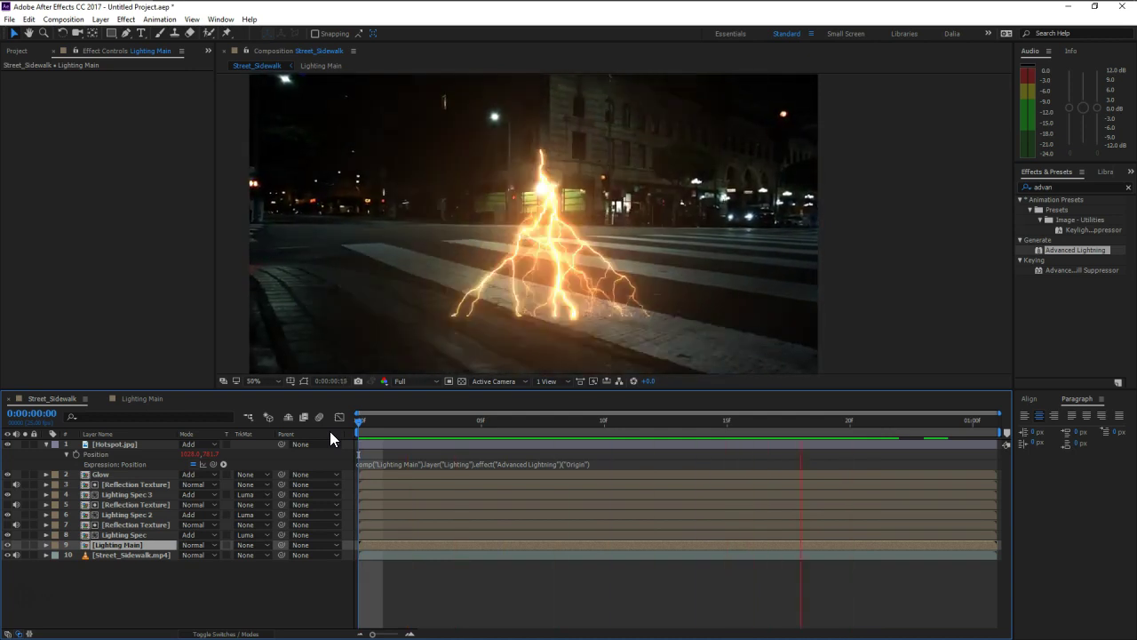
key("space")
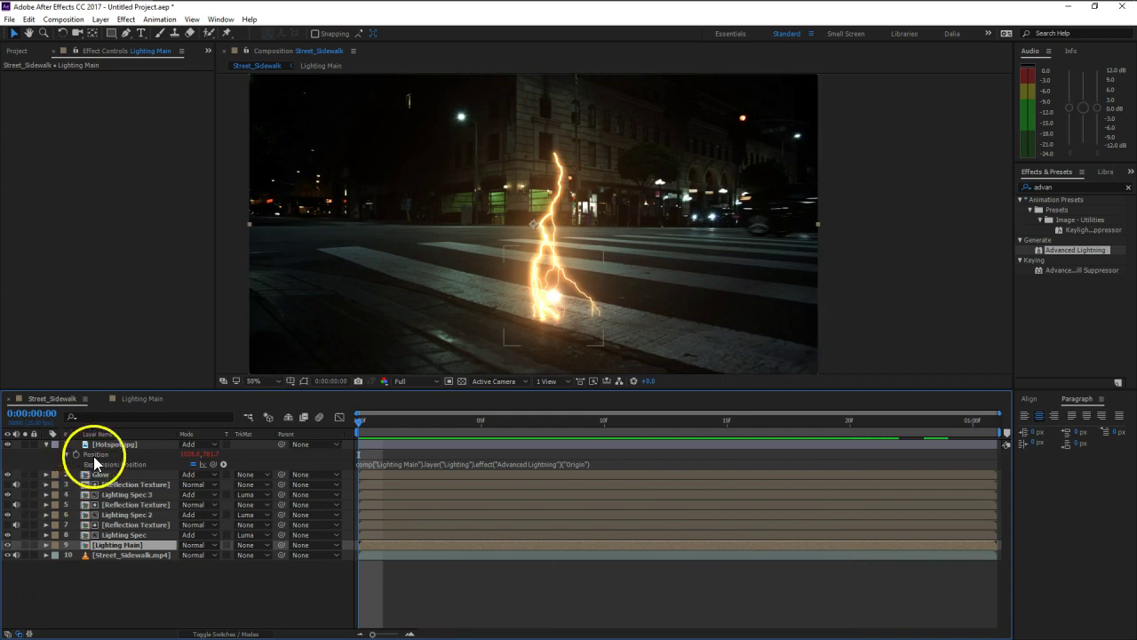
- Reopen the Lighting Main composition and reveal the Lighting layer's keyframed properties at 0:00:01:00
double_click(126, 544)
left_click_drag(359, 420, 1001, 433)
key("space")
left_click(114, 444)
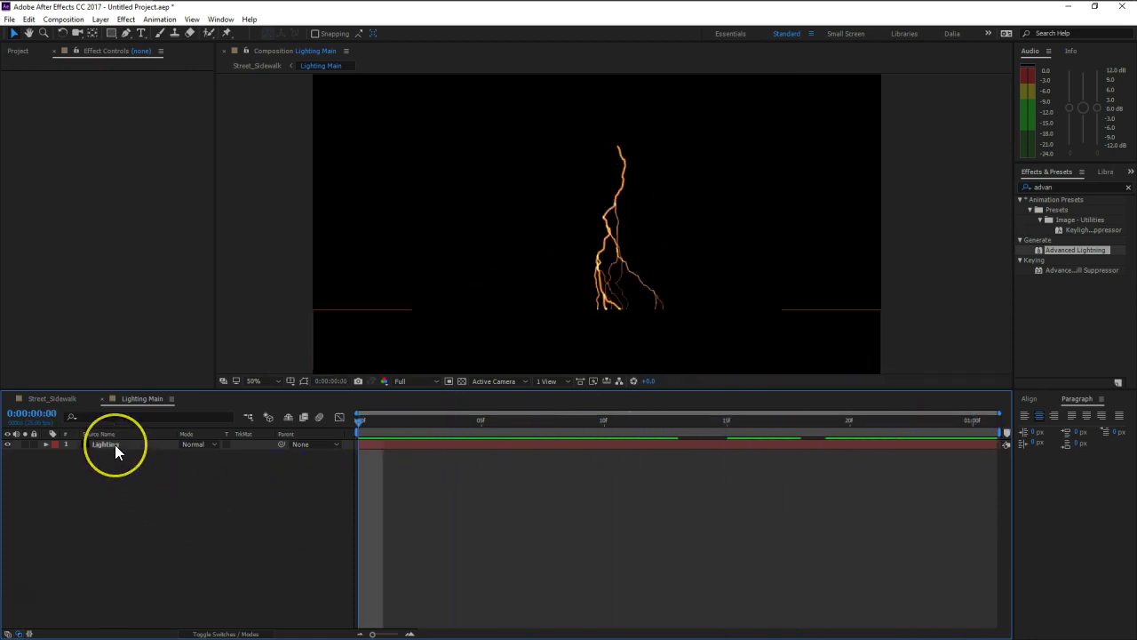
left_click(131, 447)
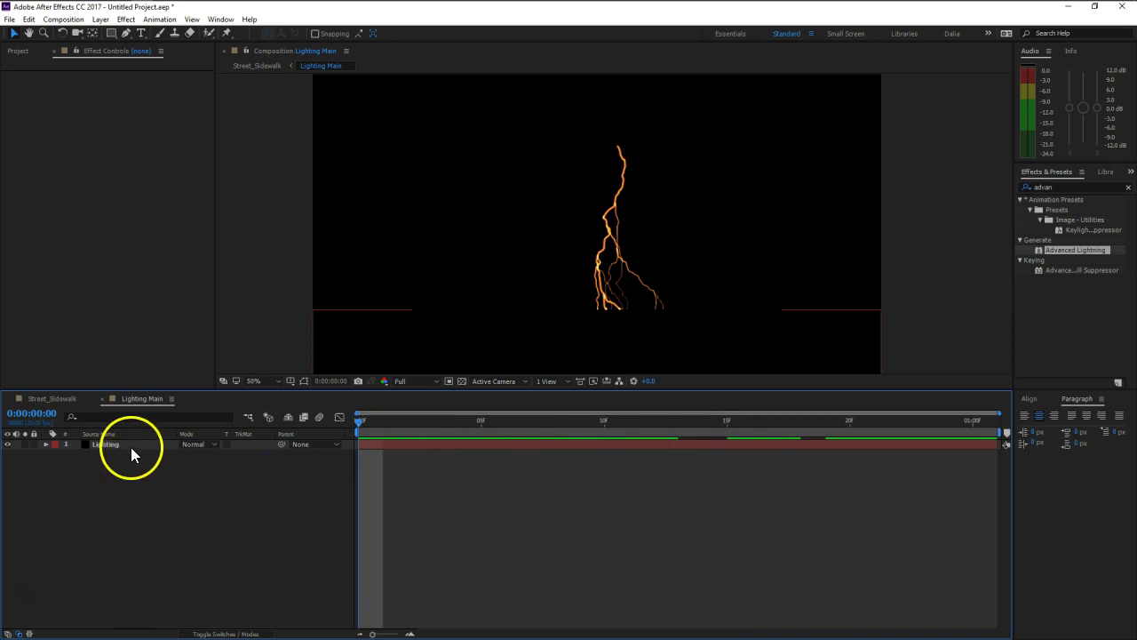
left_click(142, 550)
key("End")
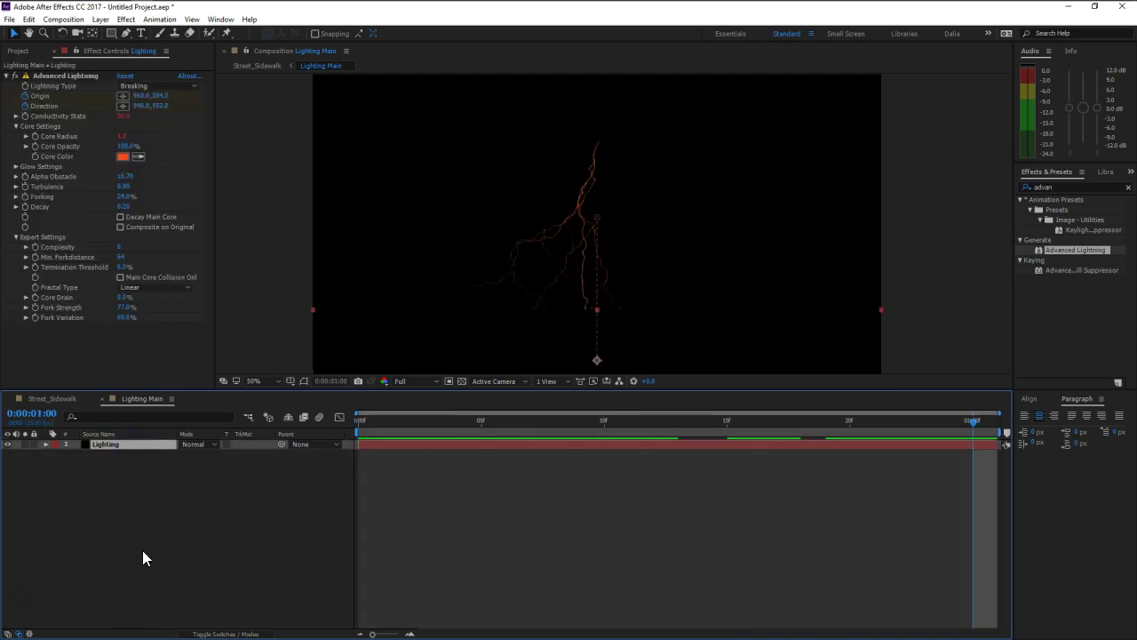
key("u")
left_click(119, 539)
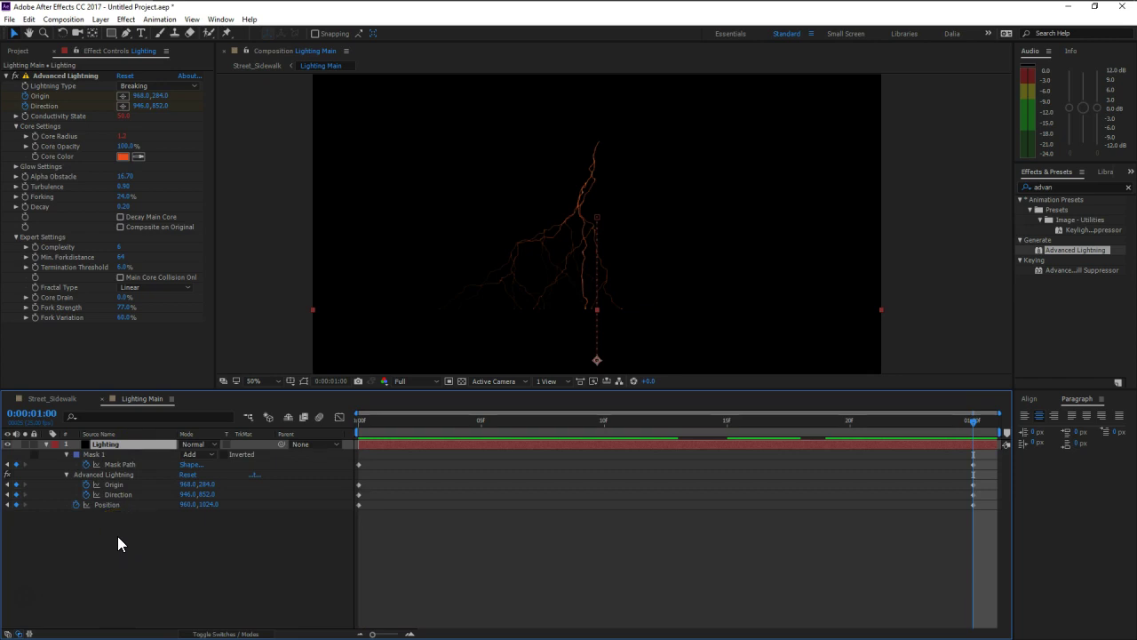
key("ctrl+d")
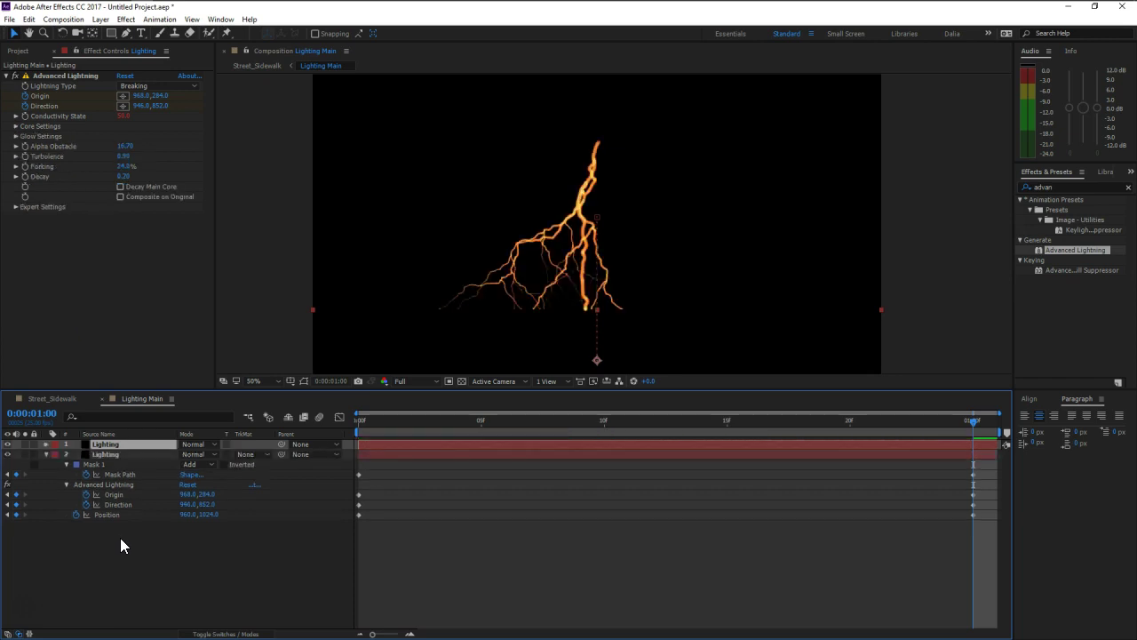
left_click(114, 450)
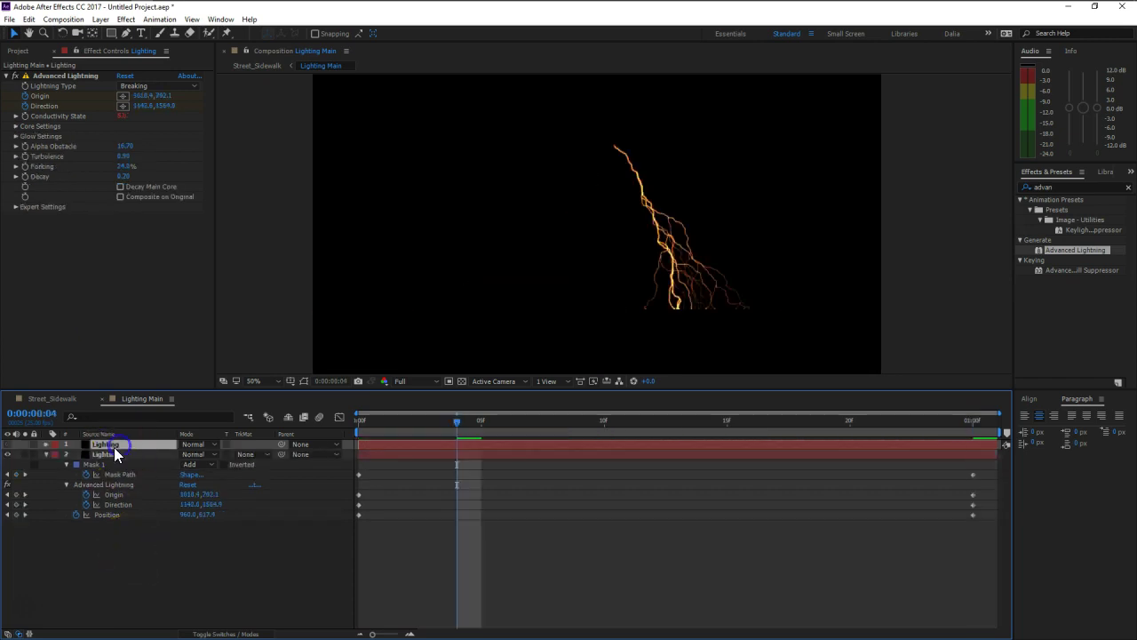
key("Delete")
- In Street_Sidewalk at 0:00:00:05, solo Lighting Spec 2, adjust its Linear Wipe Transition Completion until the ground reflections show, and turn solo off
left_click(55, 398)
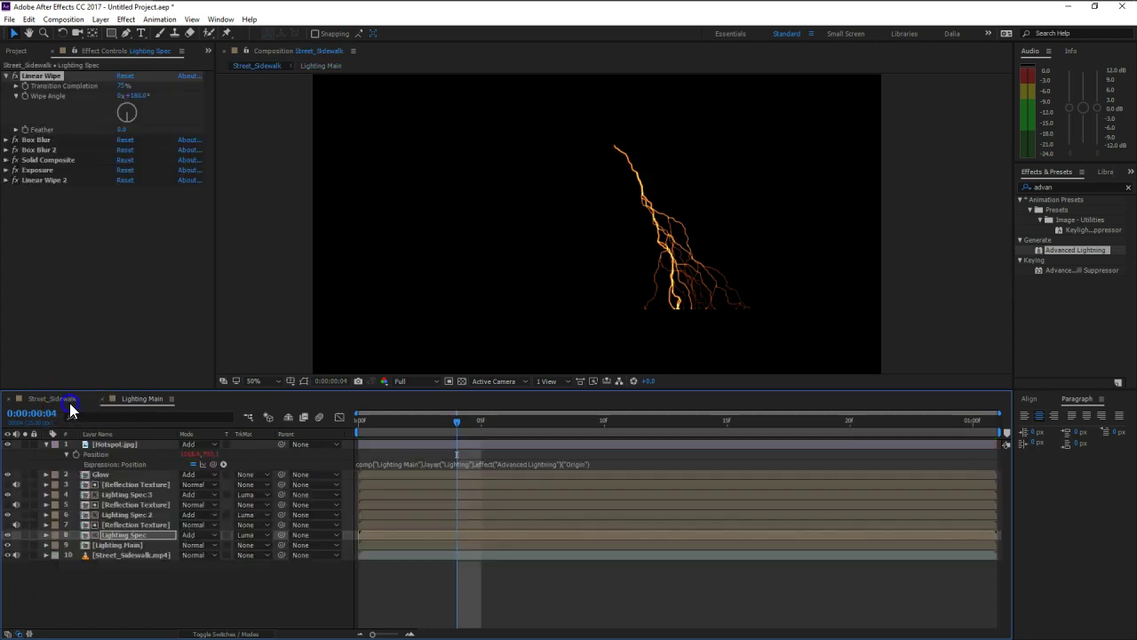
left_click(669, 372)
left_click_drag(459, 430, 481, 425)
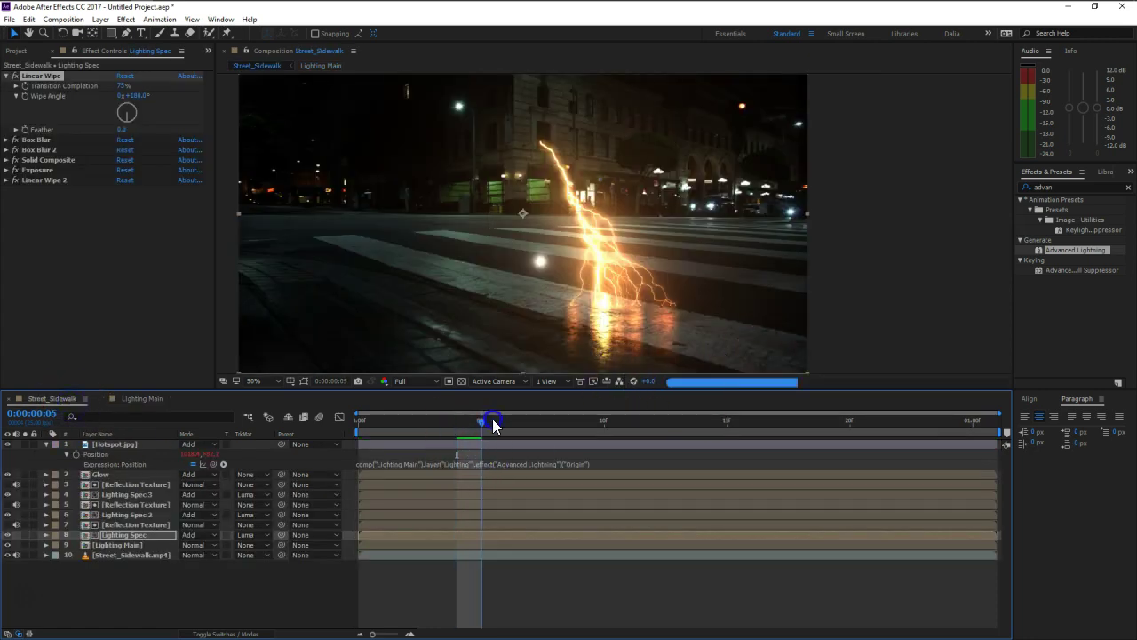
left_click(108, 537)
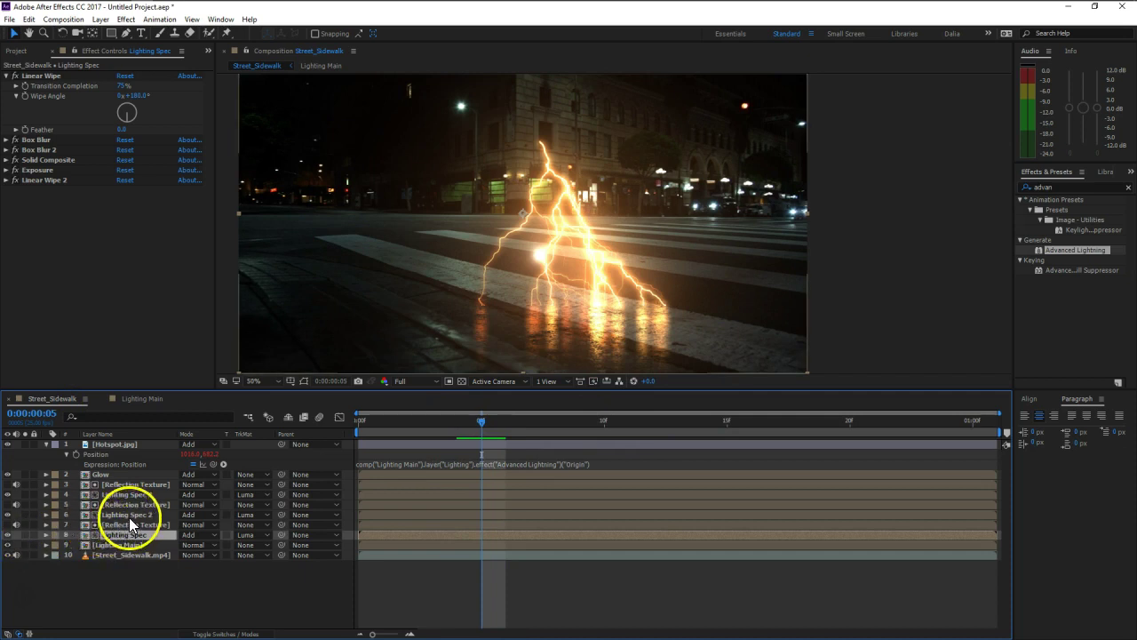
left_click(129, 515)
left_click(26, 516)
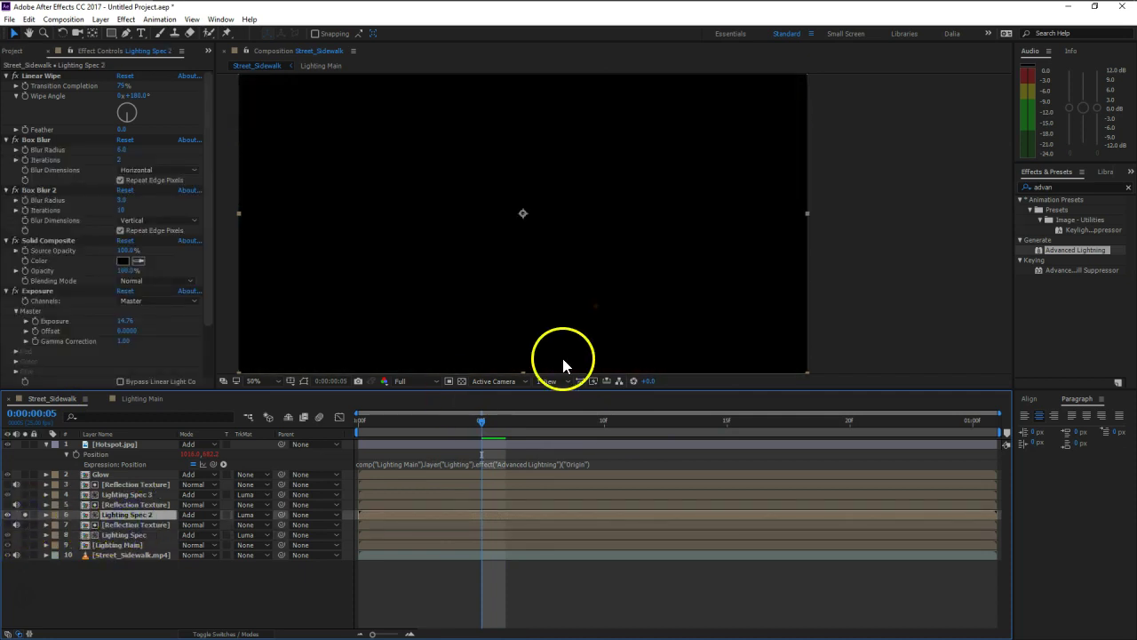
left_click_drag(708, 312, 711, 283)
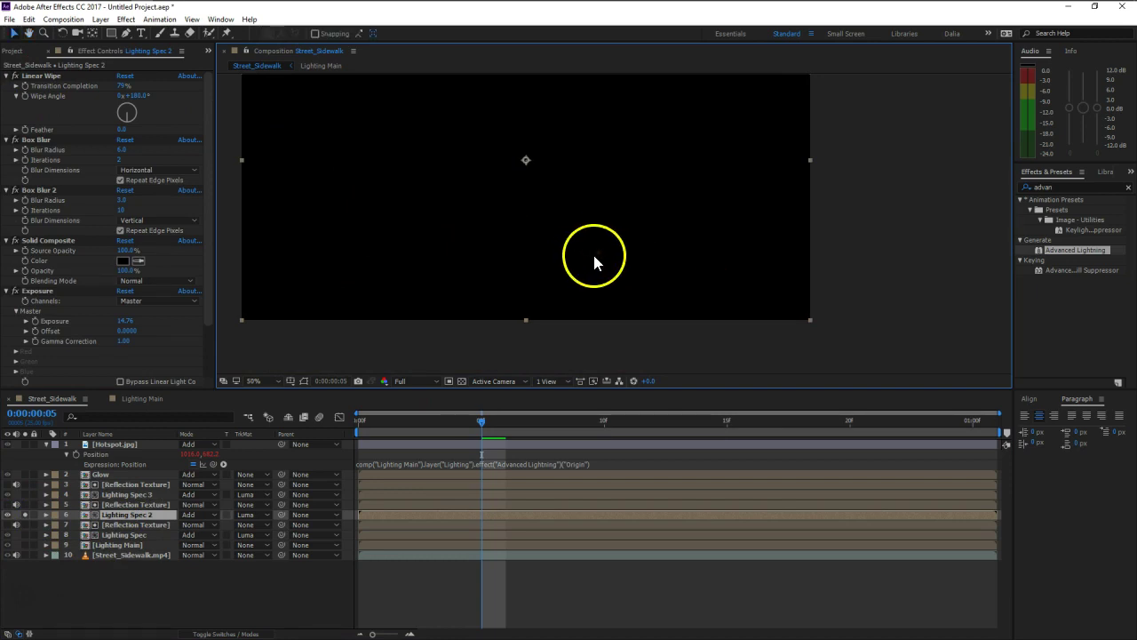
left_click(123, 87)
left_click_drag(123, 87, 124, 88)
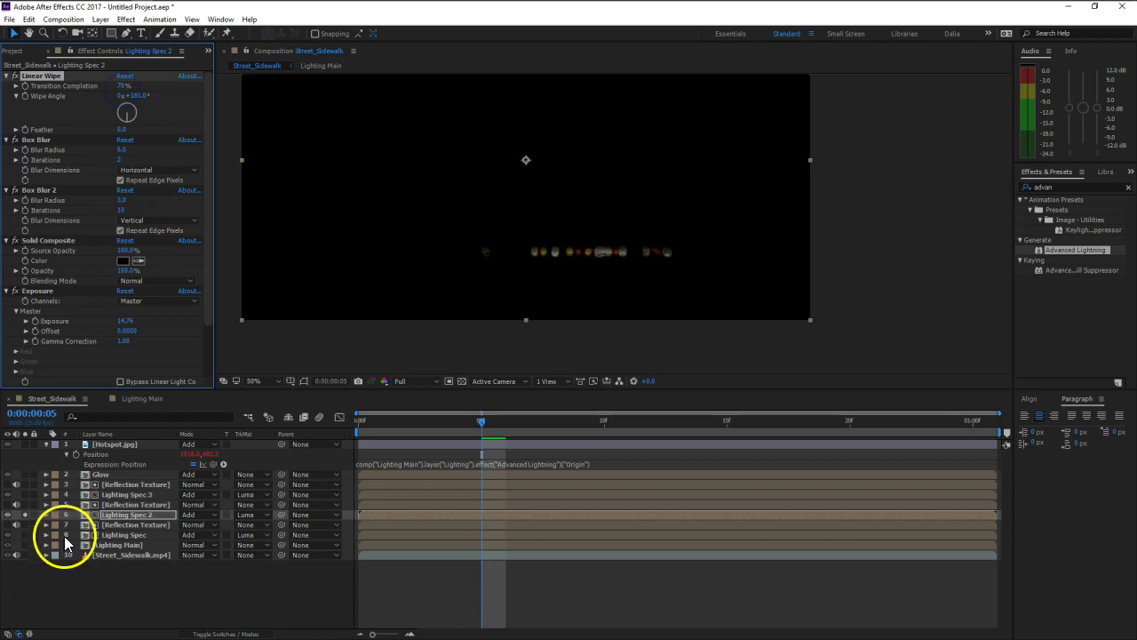
left_click(26, 516)
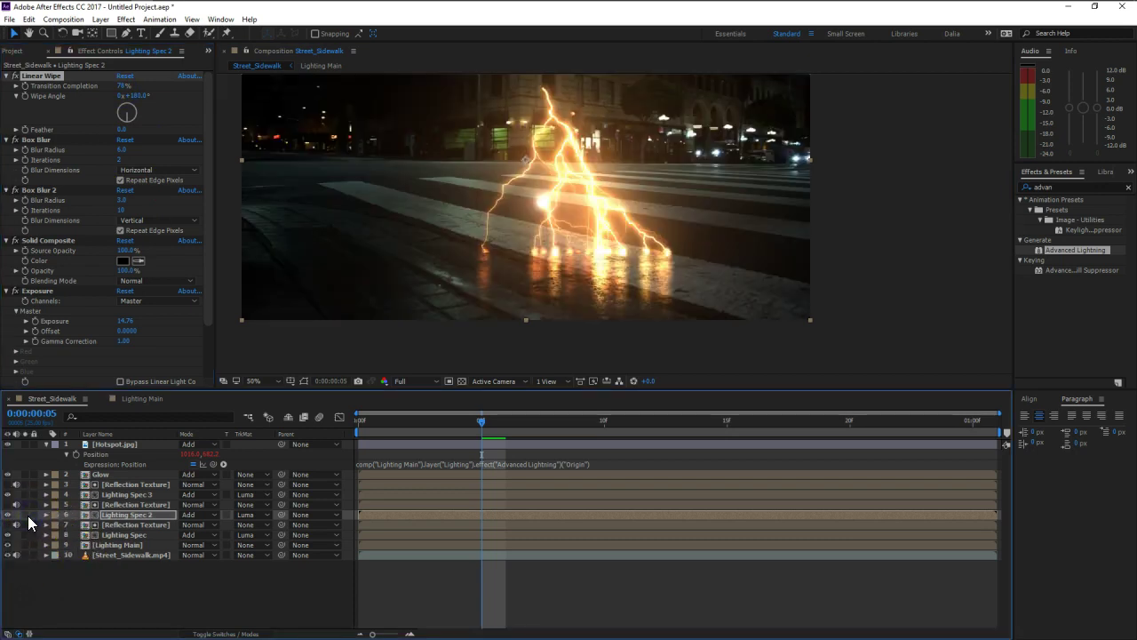
- Solo Lighting Spec 3, lower its Linear Wipe Transition Completion until its blurred reflections show, and turn solo off
left_click(116, 494)
left_click(25, 494)
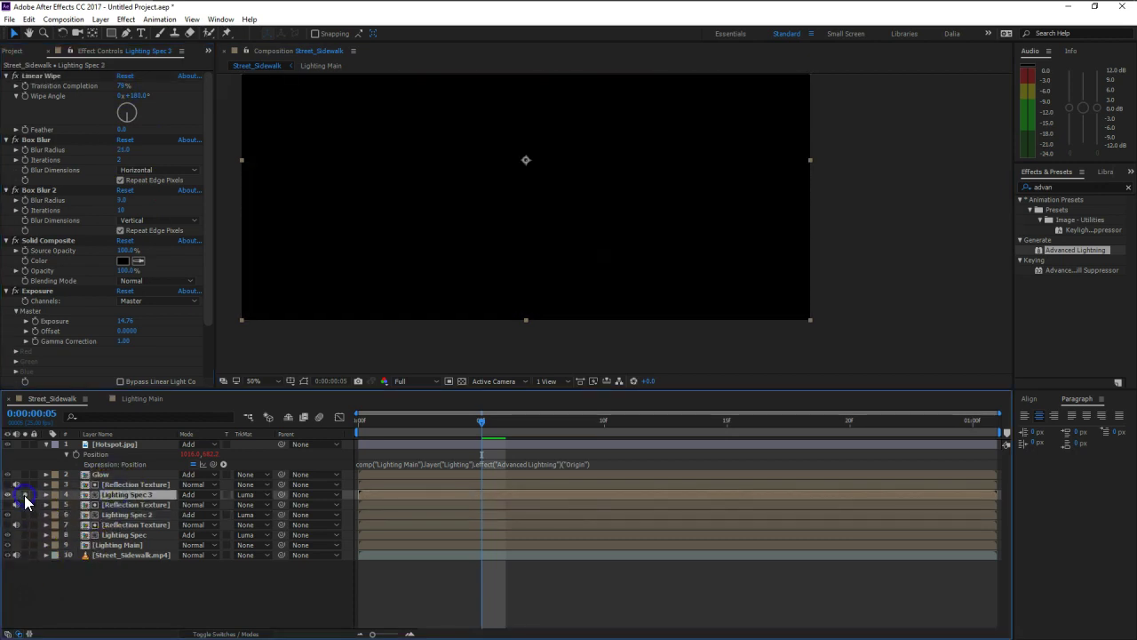
left_click_drag(123, 86, 123, 85)
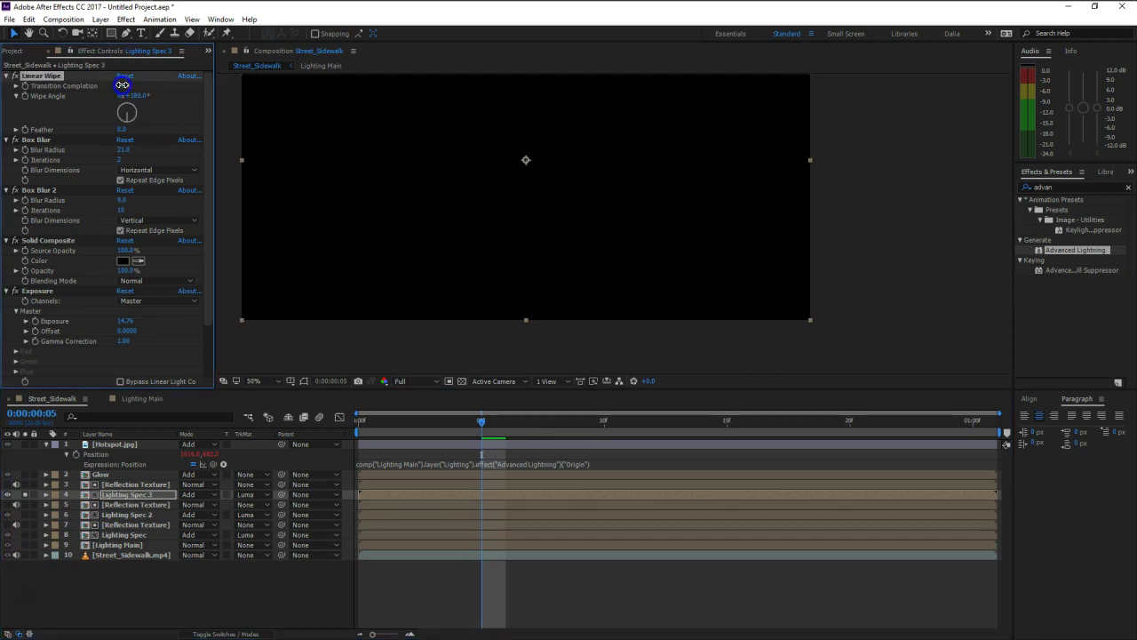
left_click_drag(121, 85, 120, 84)
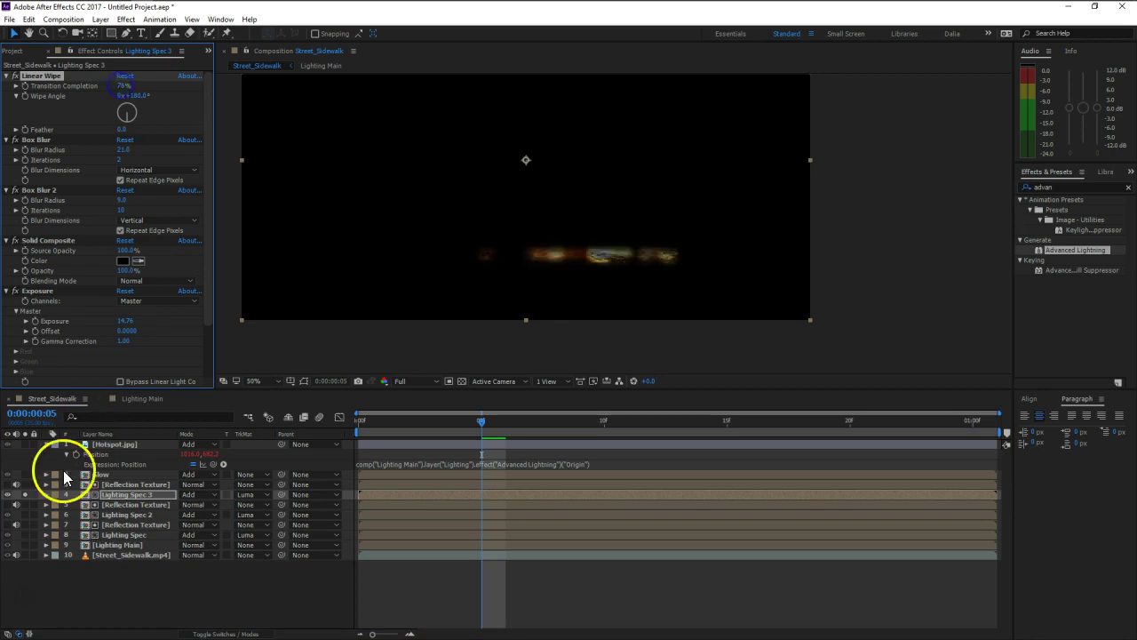
left_click(25, 495)
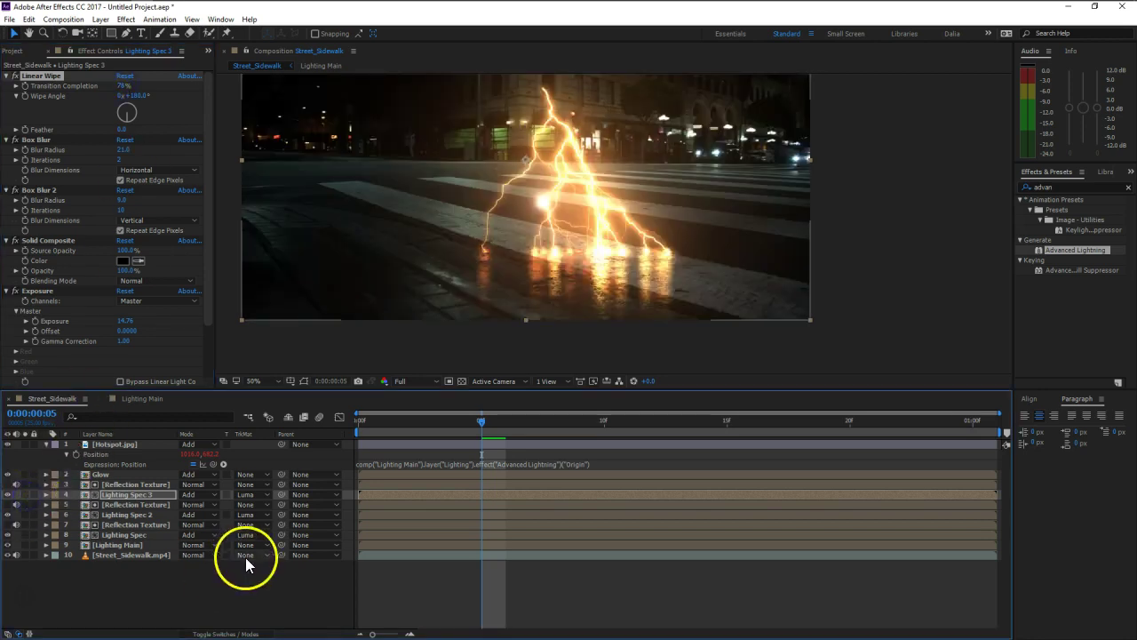
- Delete the Hotspot.jpg layer from the Street_Sidewalk composition
left_click(271, 602)
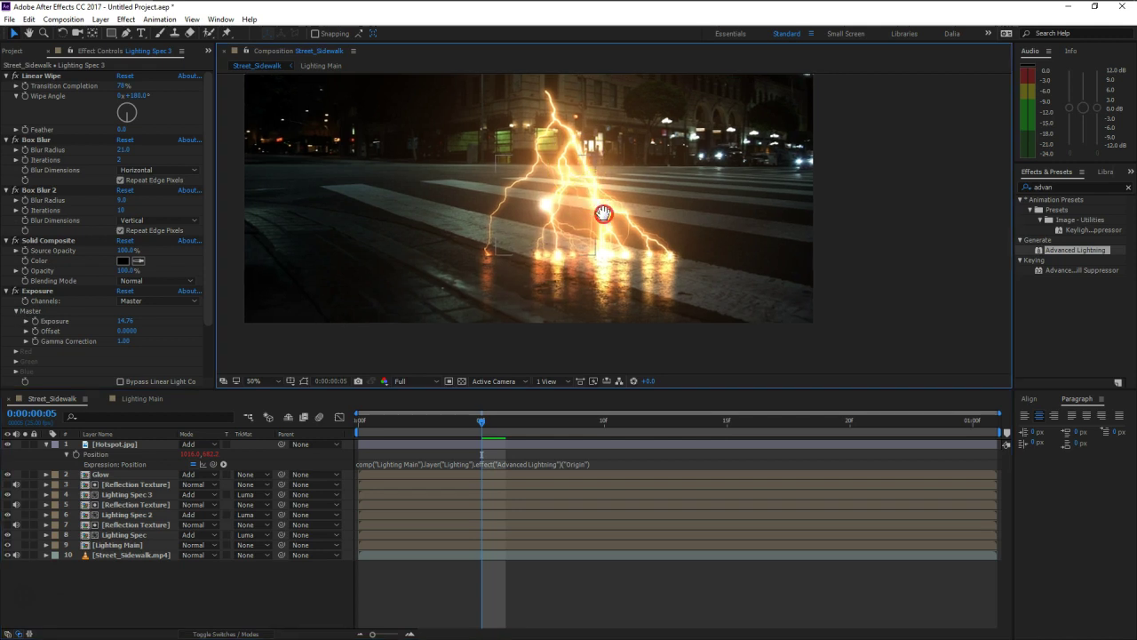
left_click(129, 446)
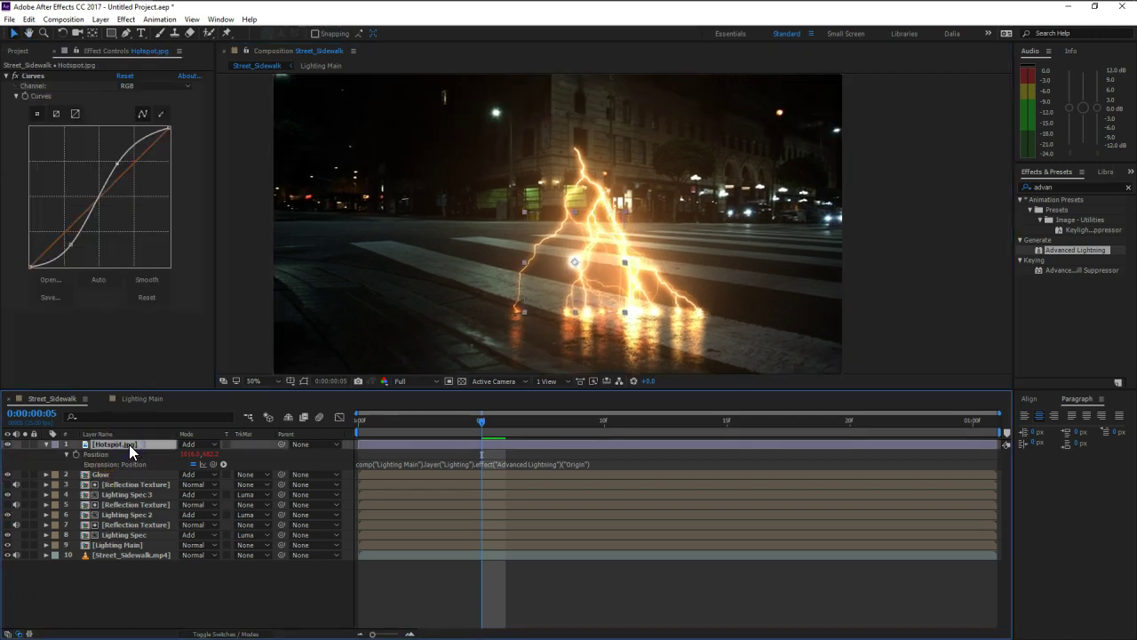
key("Delete")
- Return to the first frame of Street_Sidewalk and preview the lightning and its reflections without the hotspot
left_click(478, 422)
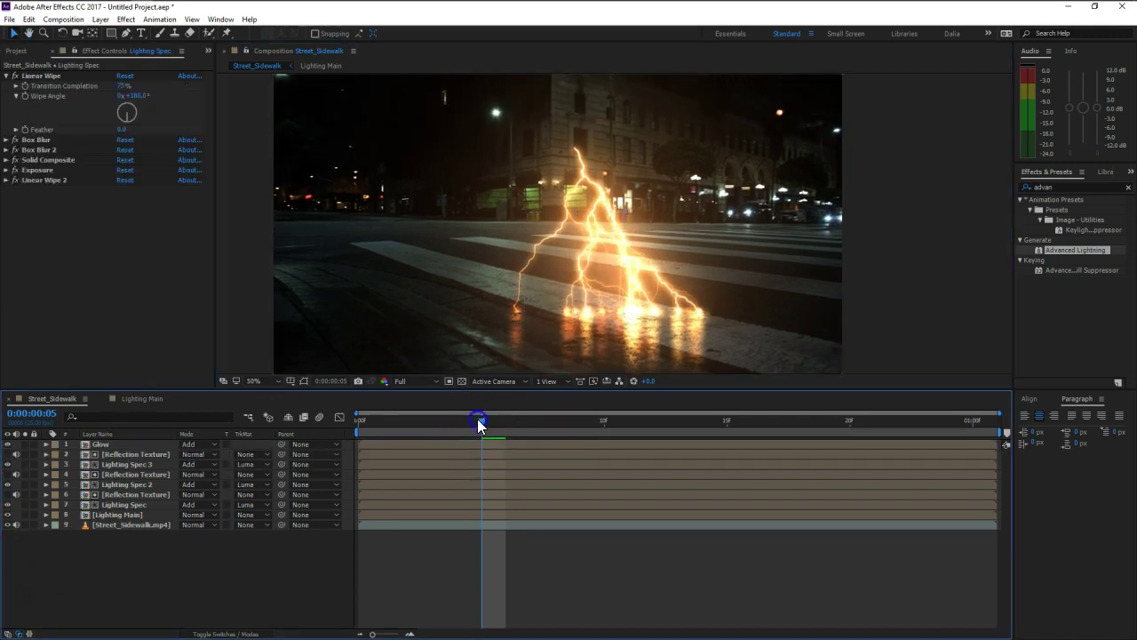
left_click_drag(478, 421, 330, 424)
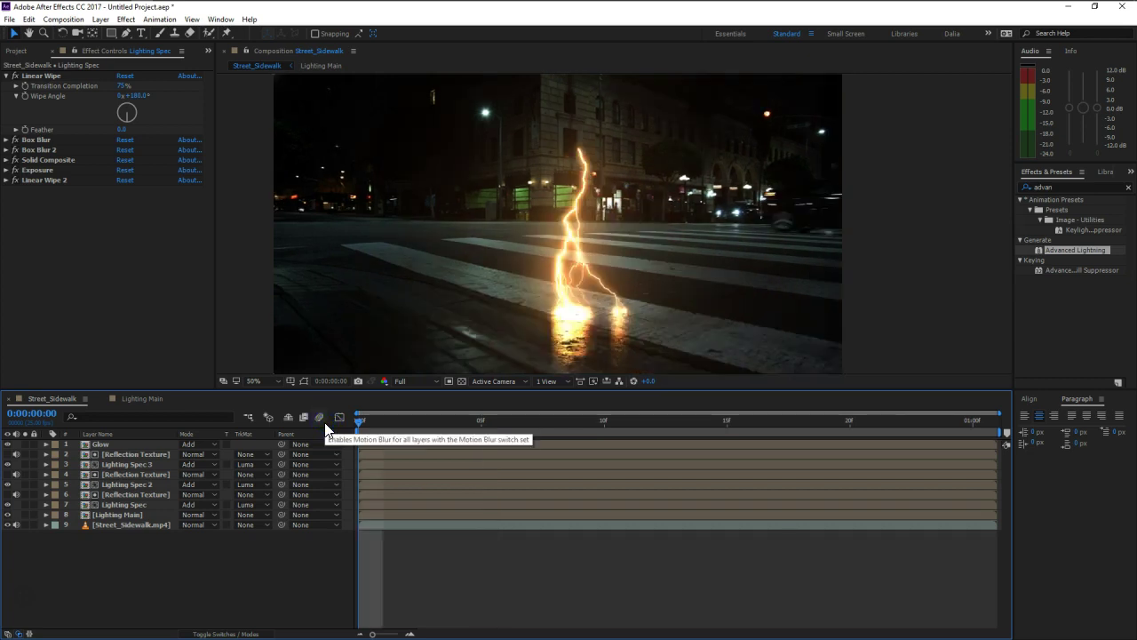
key("space")
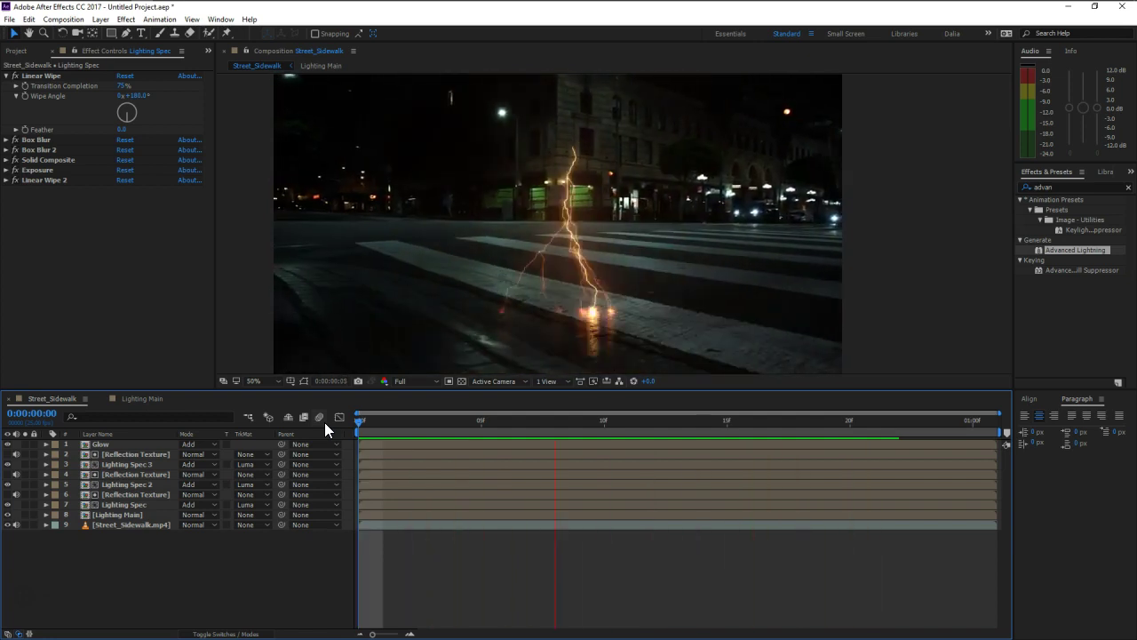
key("space")
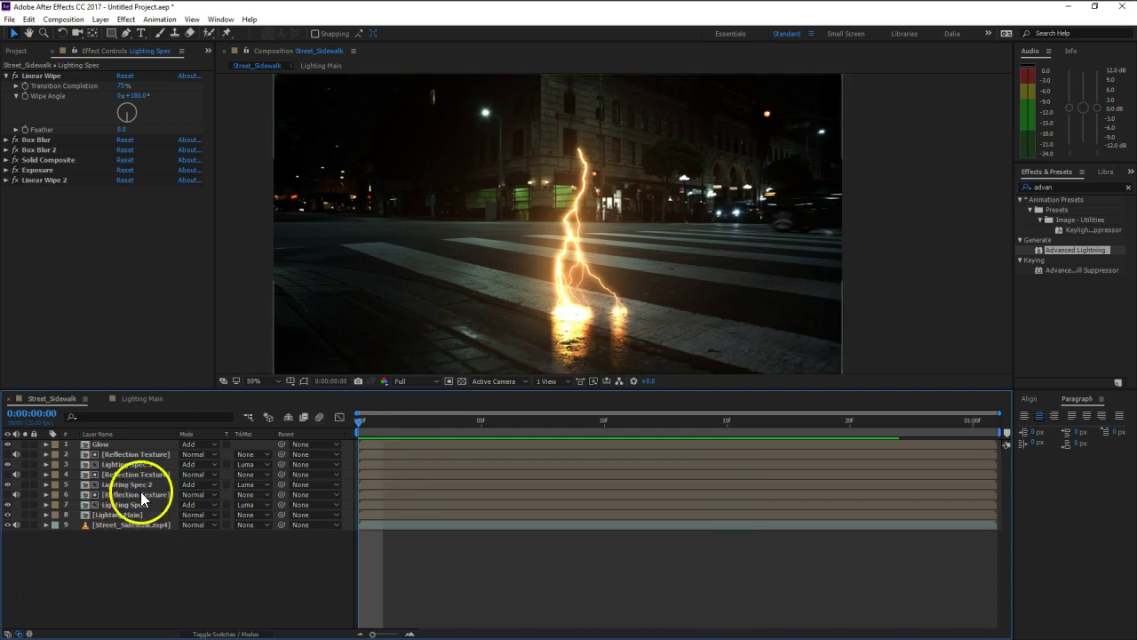
- In Lighting Main, reveal the Lighting layer's expressions and set the Advanced Lightning Conductivity State expression to time*20
left_click(147, 399)
left_click(132, 446)
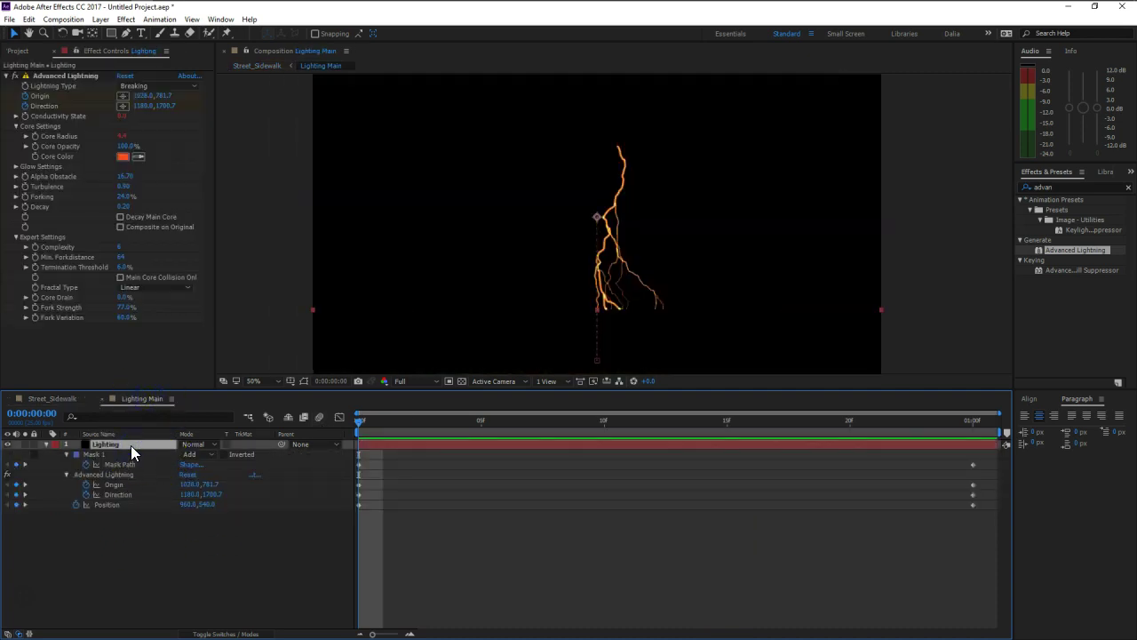
key("u")
left_click(264, 489)
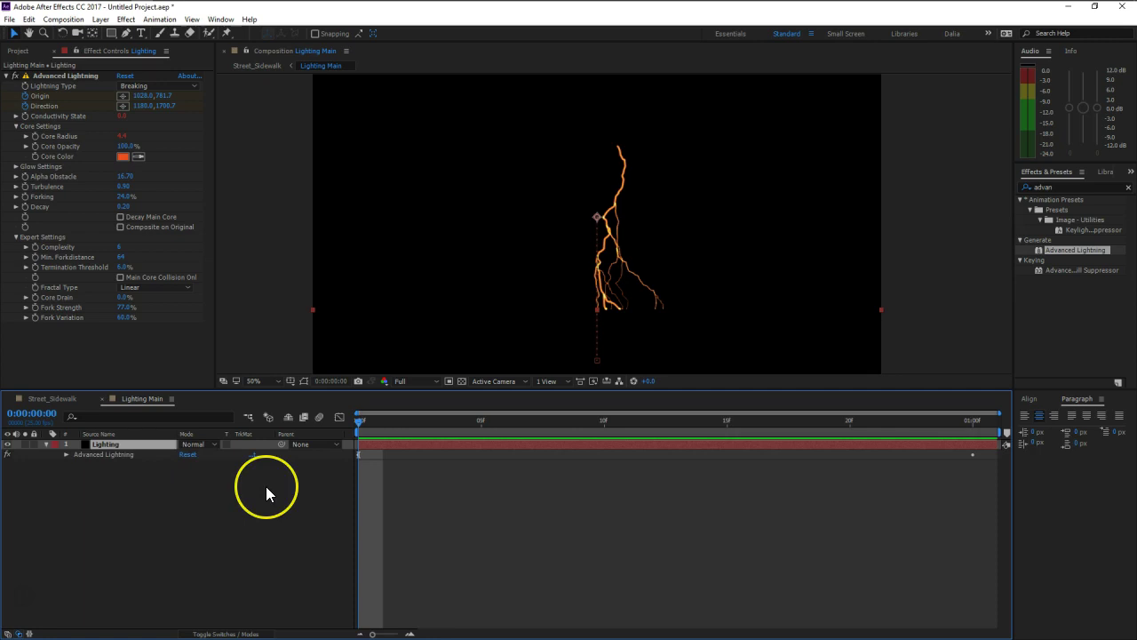
key("e")
key("e")
left_click(381, 473)
left_click(394, 474)
key("BackSpace")
key("BackSpace")
type("20")
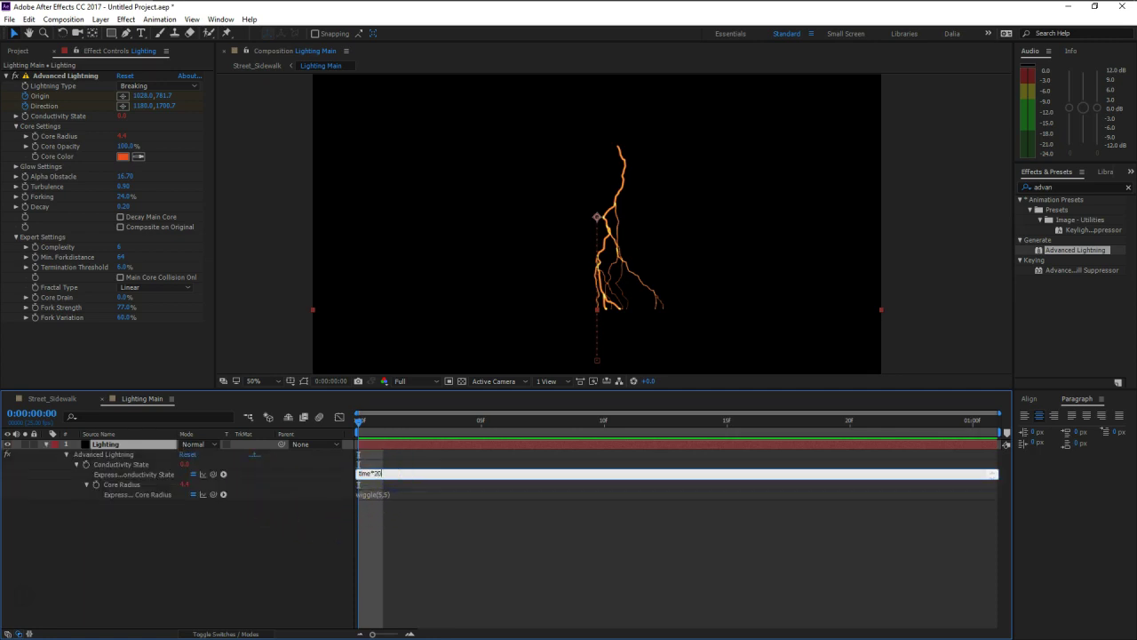
key("KP_Enter")
left_click(162, 458)
- Return to Street_Sidewalk, preview the revised lightning animation, and inspect the frame at 0:00:00:16
left_click(59, 399)
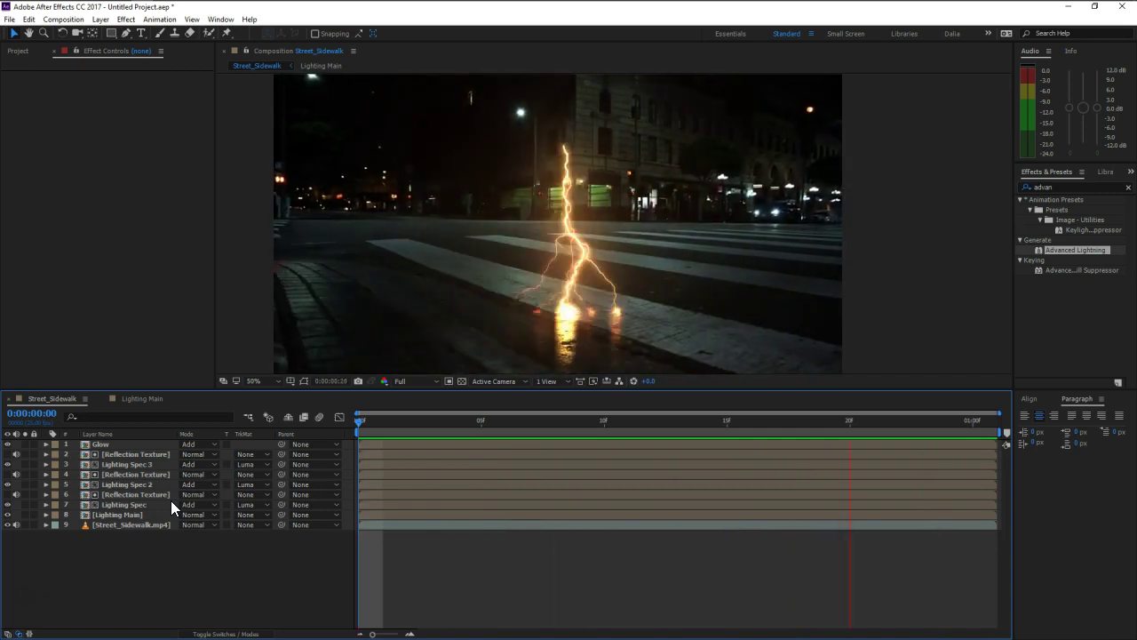
left_click_drag(164, 505, 751, 433)
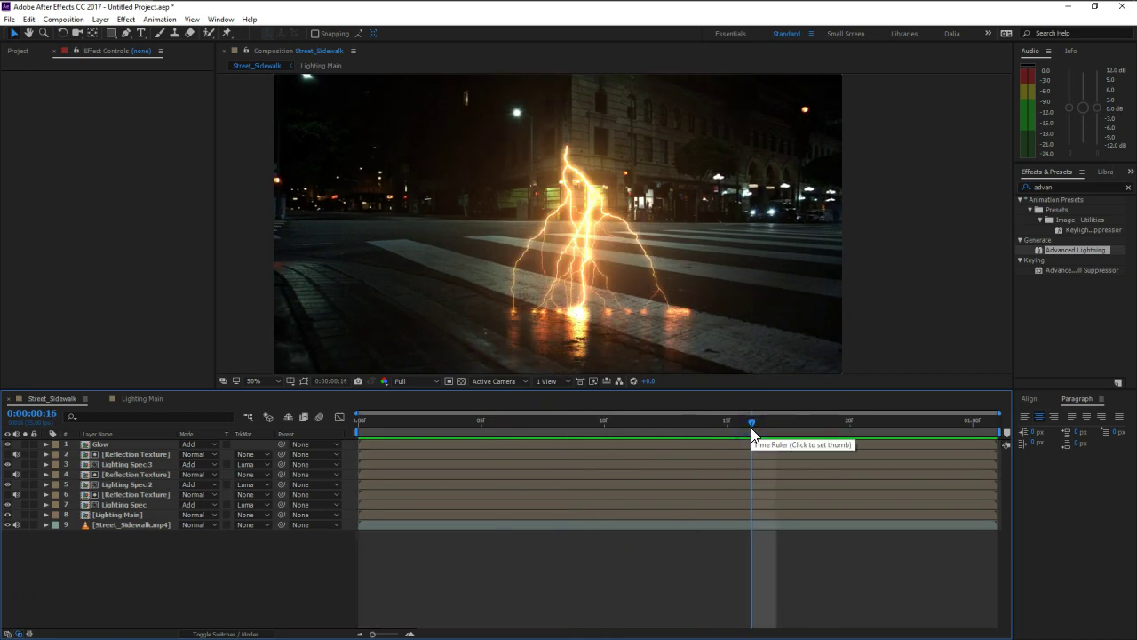